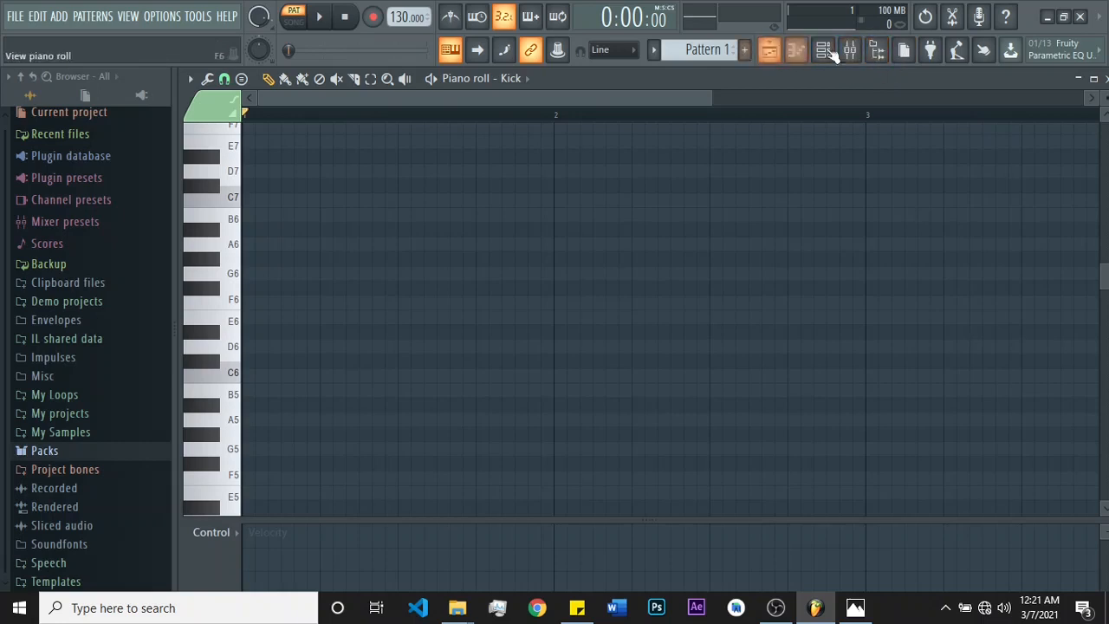
Step: Open the playlist and paint Pattern 1 clips over bars 1 to 13 on Tracks 1 and 2 and bars 6 to 11 on Track 3
left_click(773, 52)
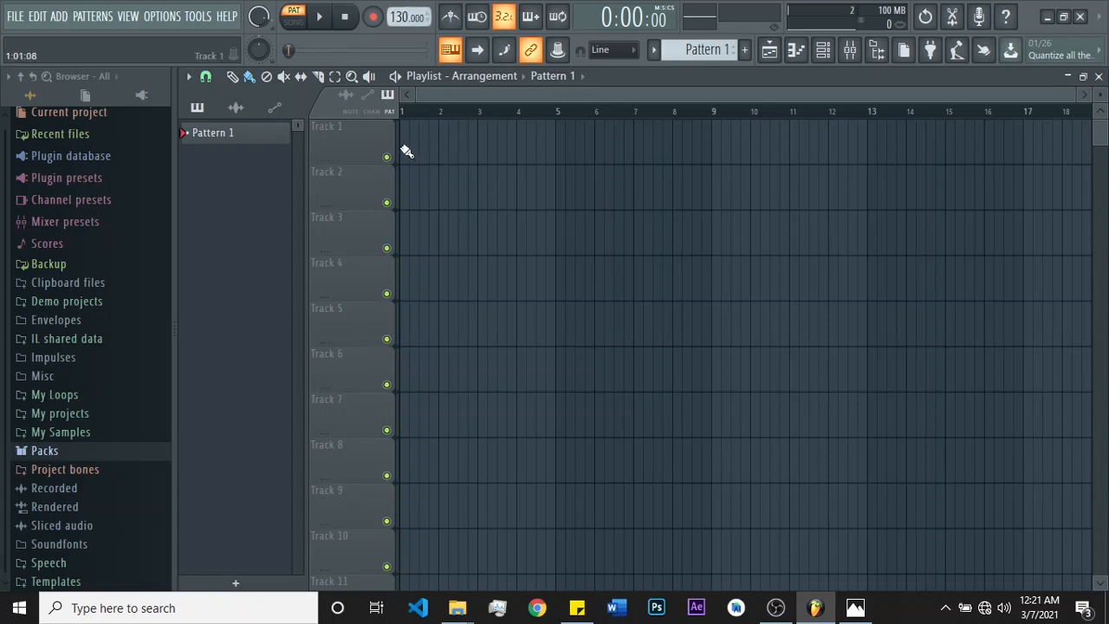
left_click_drag(406, 151, 881, 161)
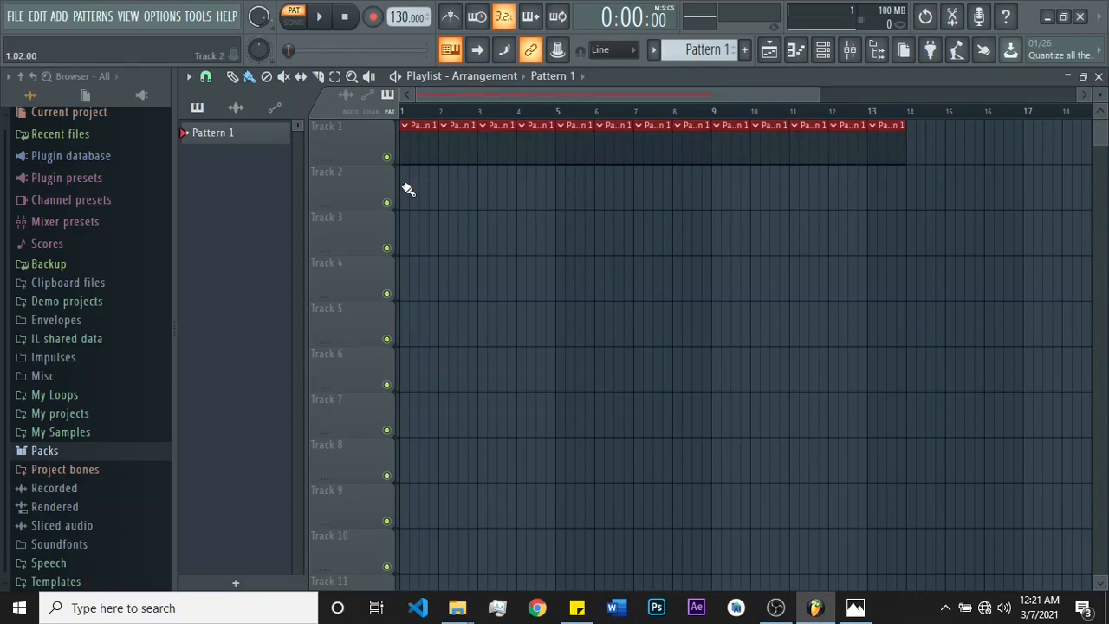
mouse_move(408, 186)
left_mouse_down()
mouse_move(840, 216)
mouse_move(599, 237)
mouse_move(821, 246)
left_mouse_up()
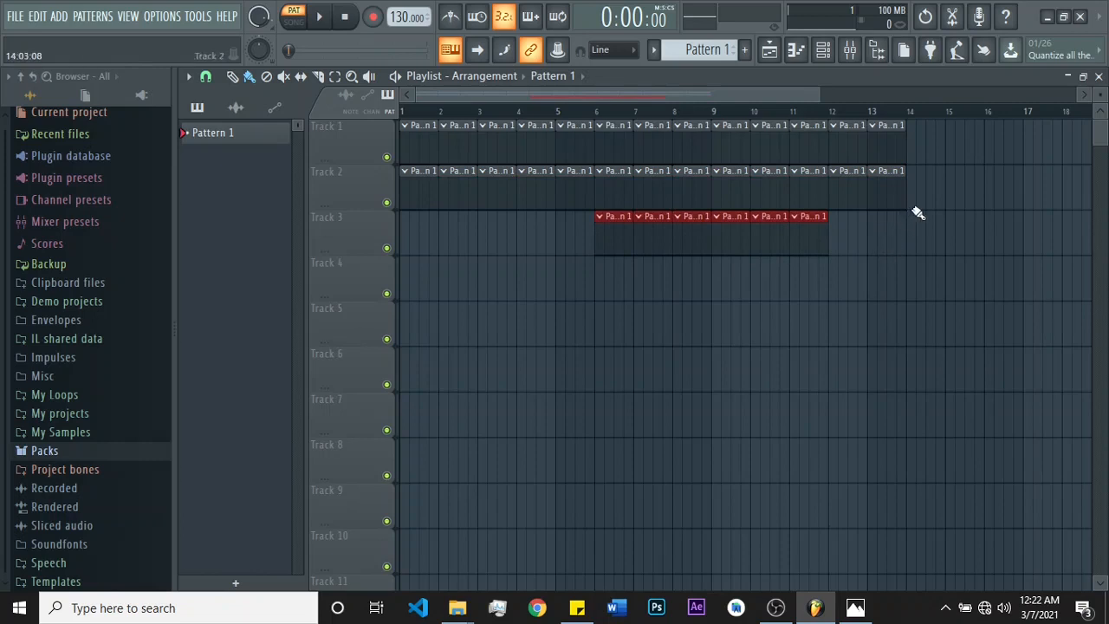
Step: Extend the last Track 2 clip to bar 18 and place long Pattern 1 clips at later bars on Tracks 1 to 4
left_click_drag(904, 186, 1061, 185)
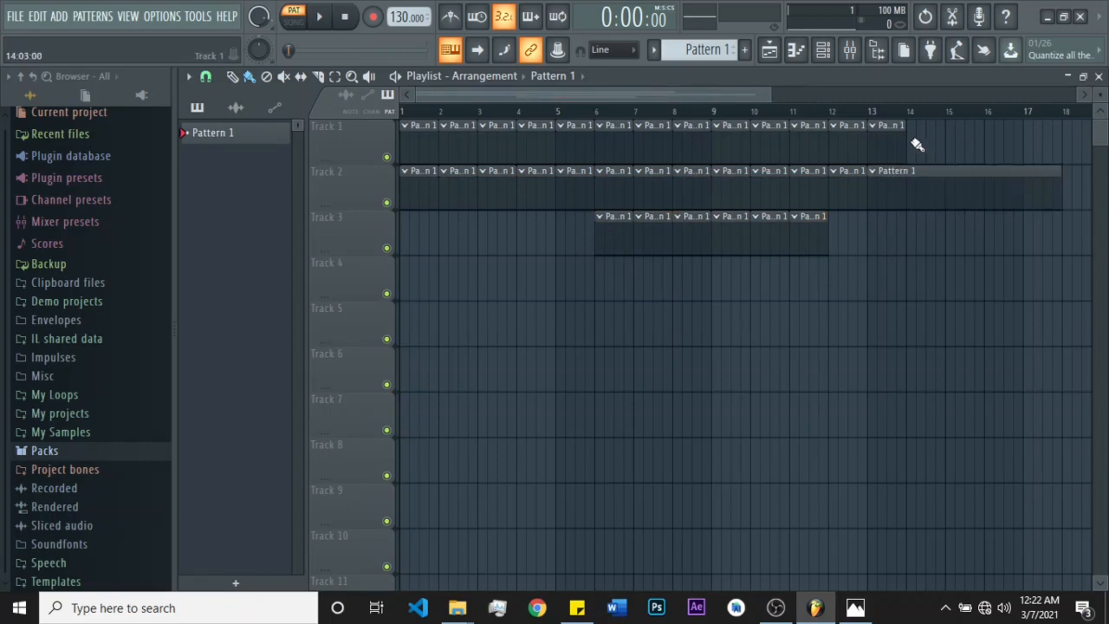
left_click(915, 144)
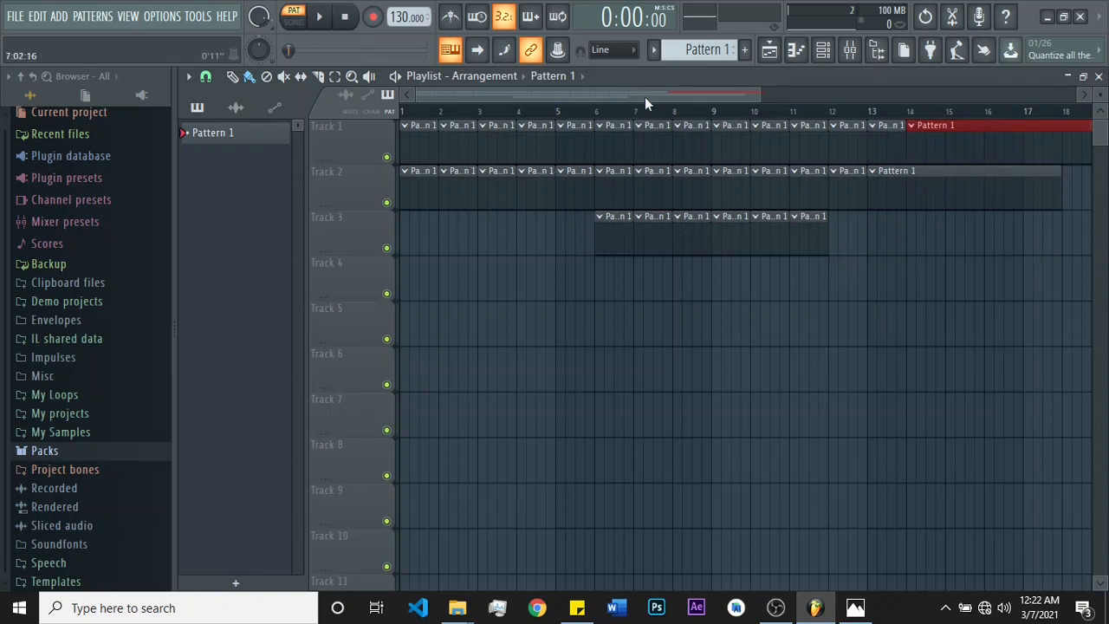
left_click_drag(645, 97, 790, 97)
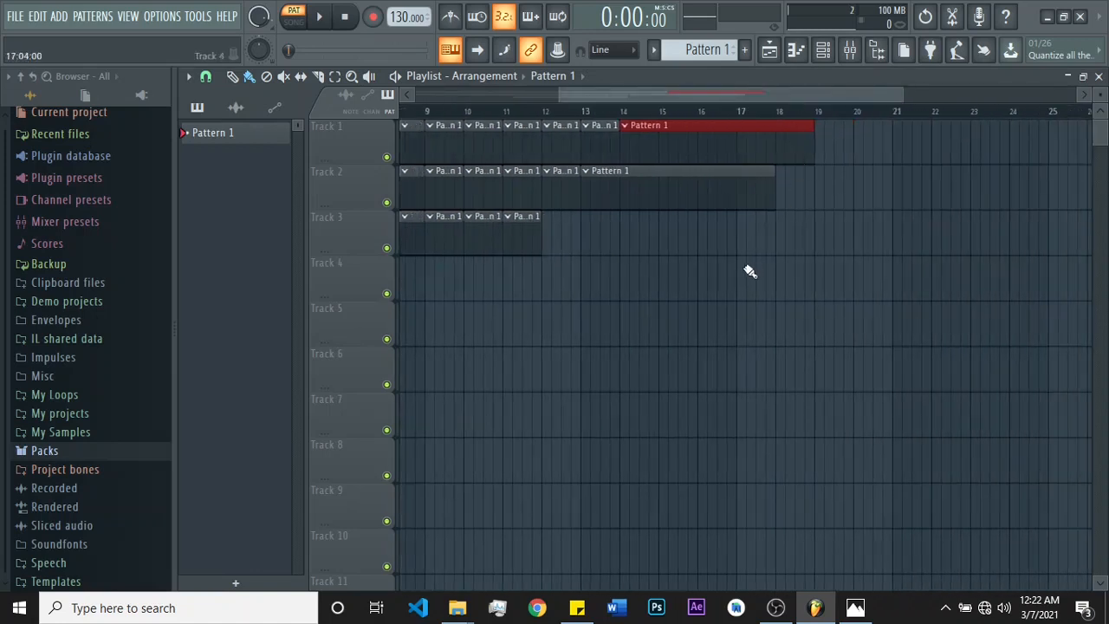
left_click(745, 275)
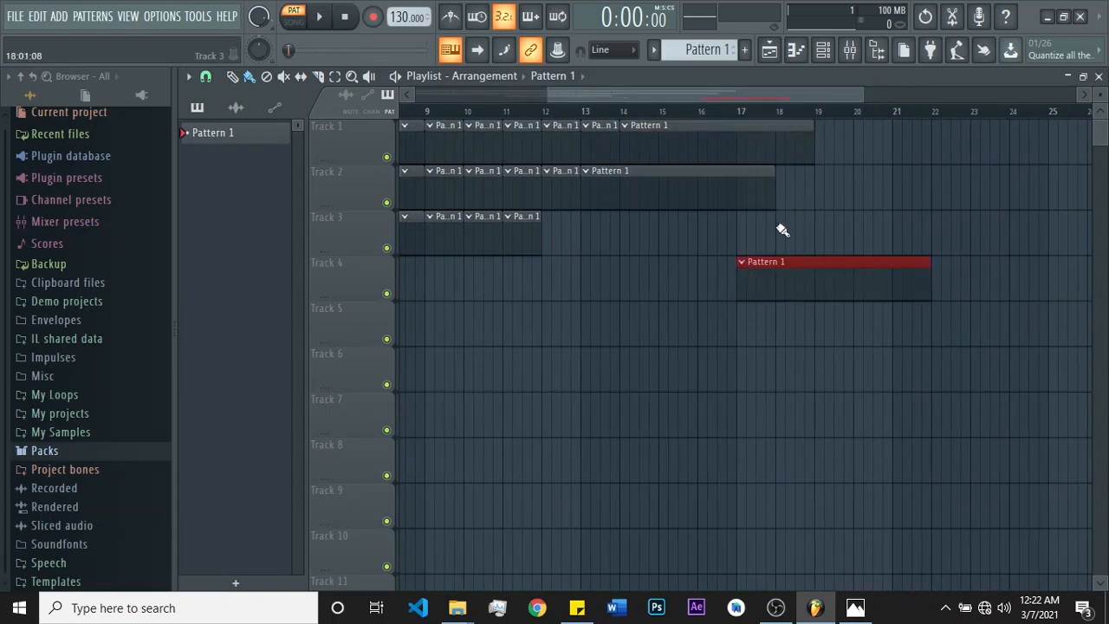
left_click(747, 236)
left_click(842, 183)
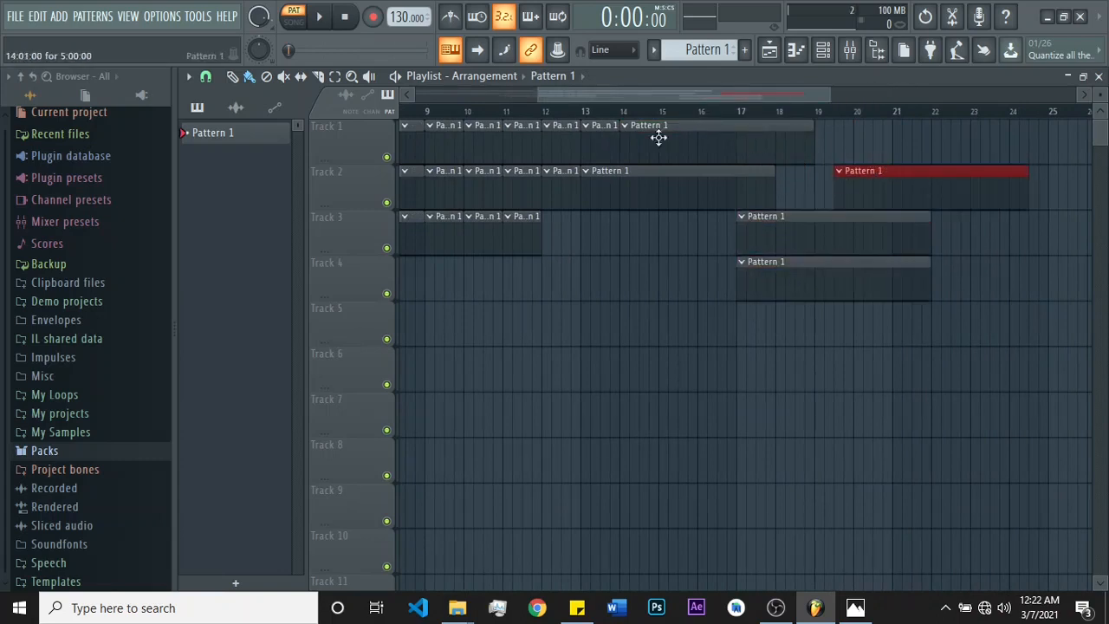
left_click_drag(718, 100, 311, 99)
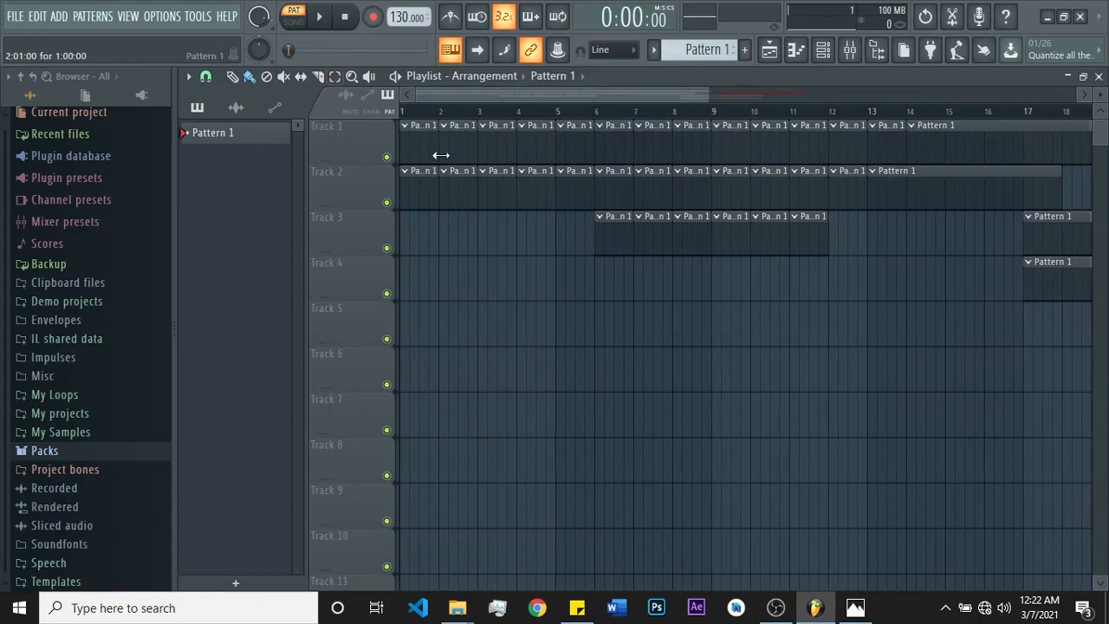
Step: Create a new project without saving changes to untitled.flp
left_click(18, 19)
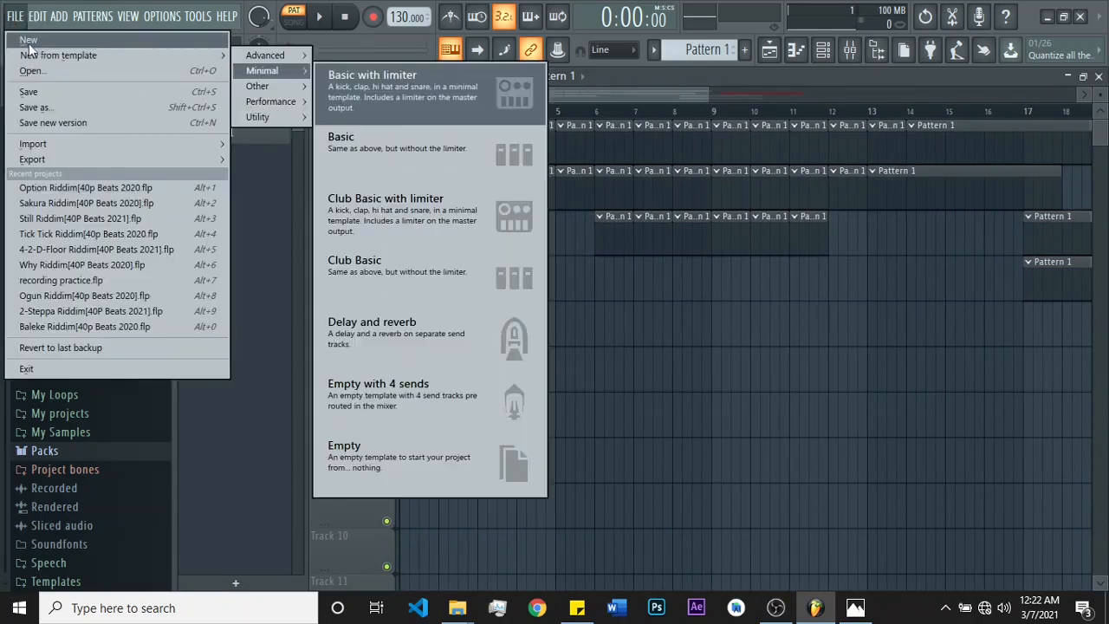
left_click(22, 39)
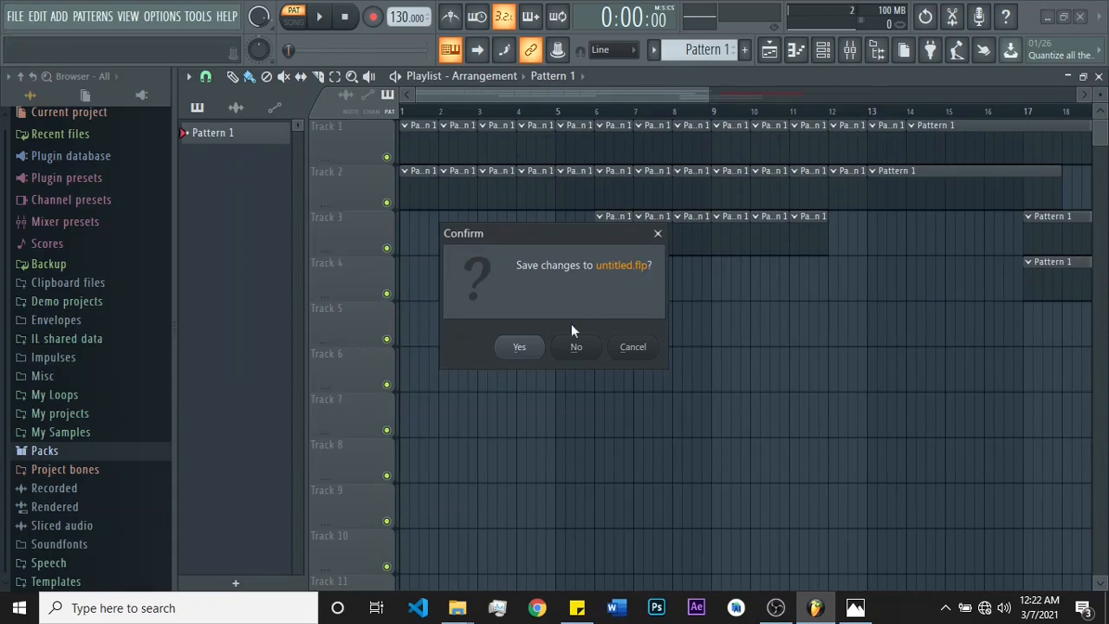
left_click(576, 349)
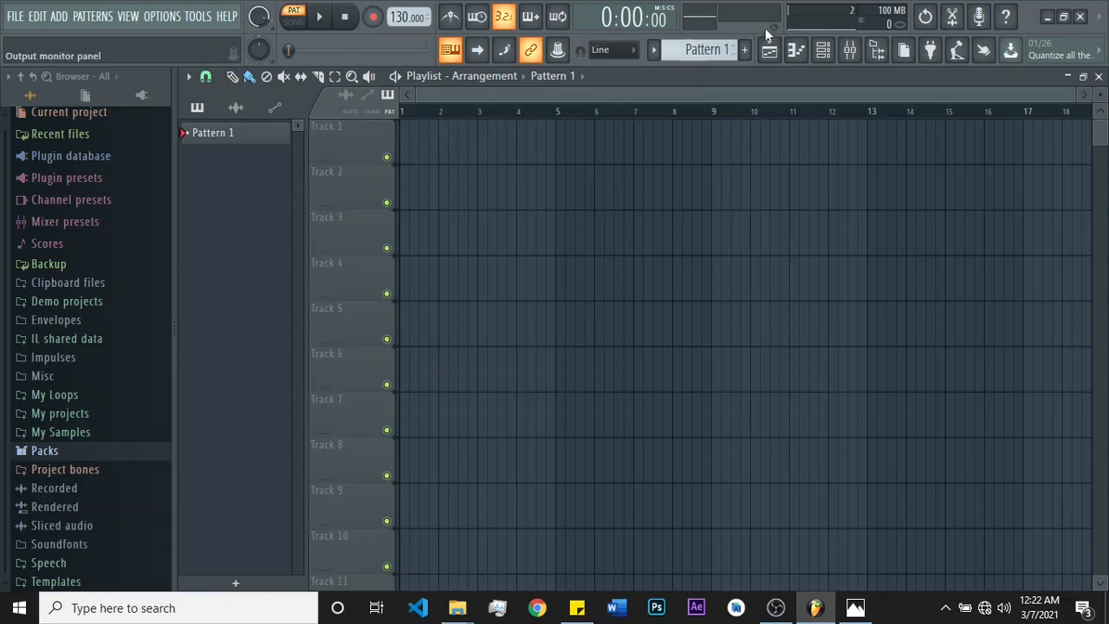
Step: Display the Channel rack over the playlist
left_click(826, 52)
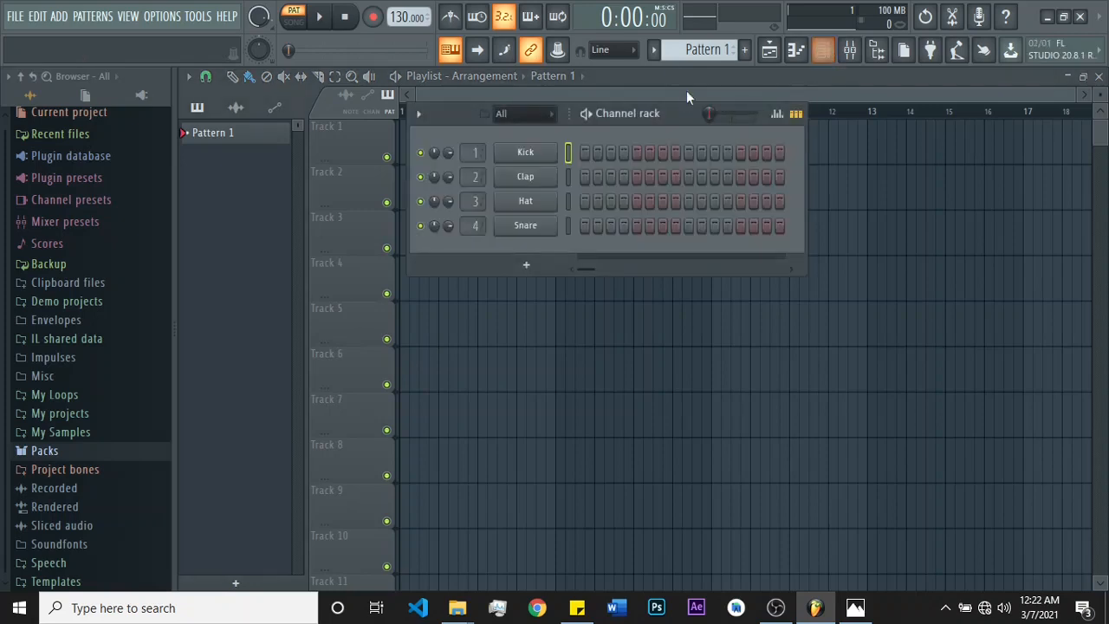
left_click(735, 73)
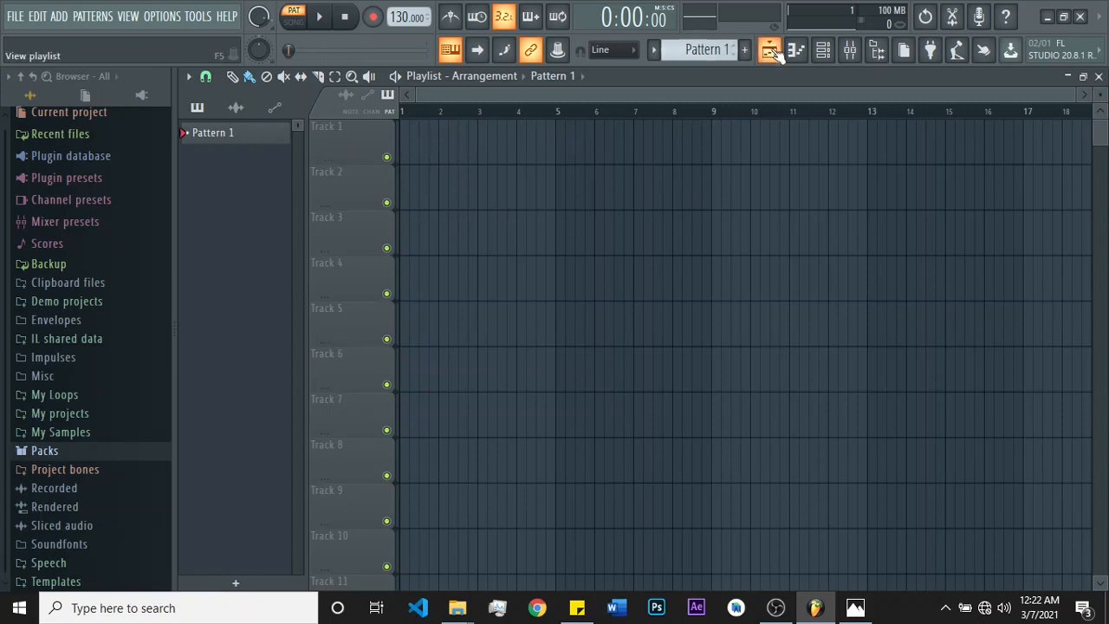
left_click(824, 52)
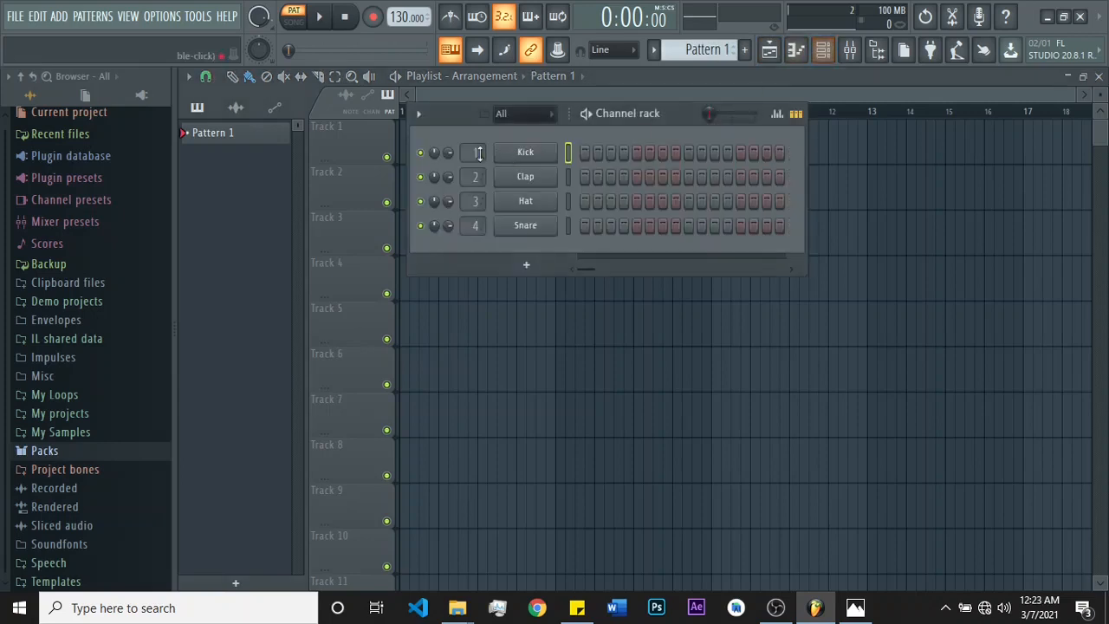
Step: Open the Kicks folder under Packs > Drums in the browser and preview the Ekit Kick and Filtered Kick samples
left_click(66, 450)
scroll(121, 329, "down", 5)
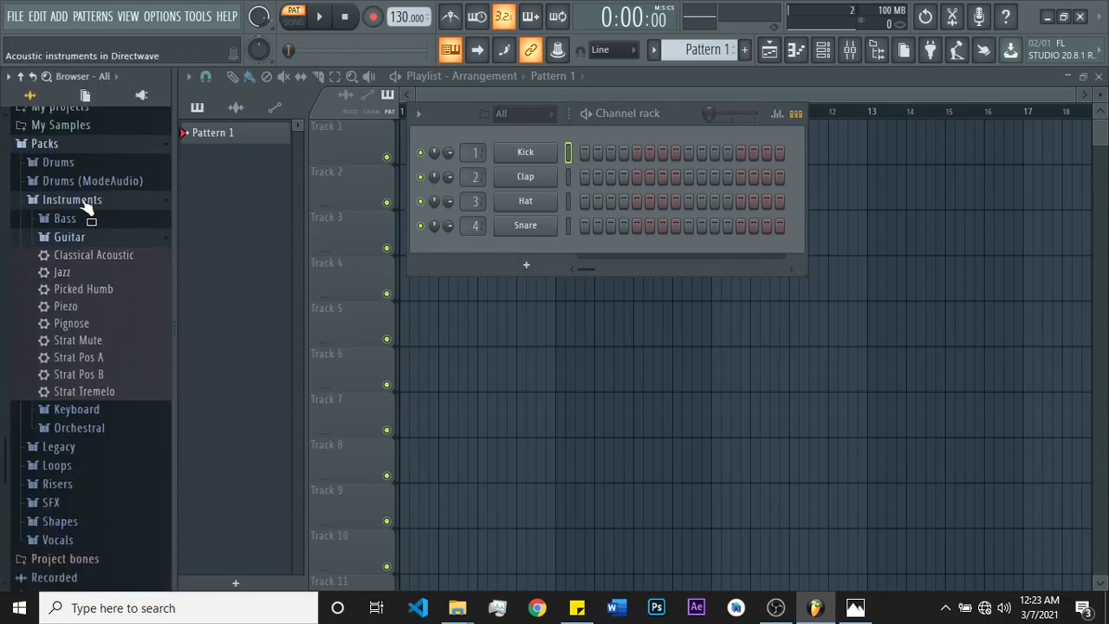
left_click(75, 162)
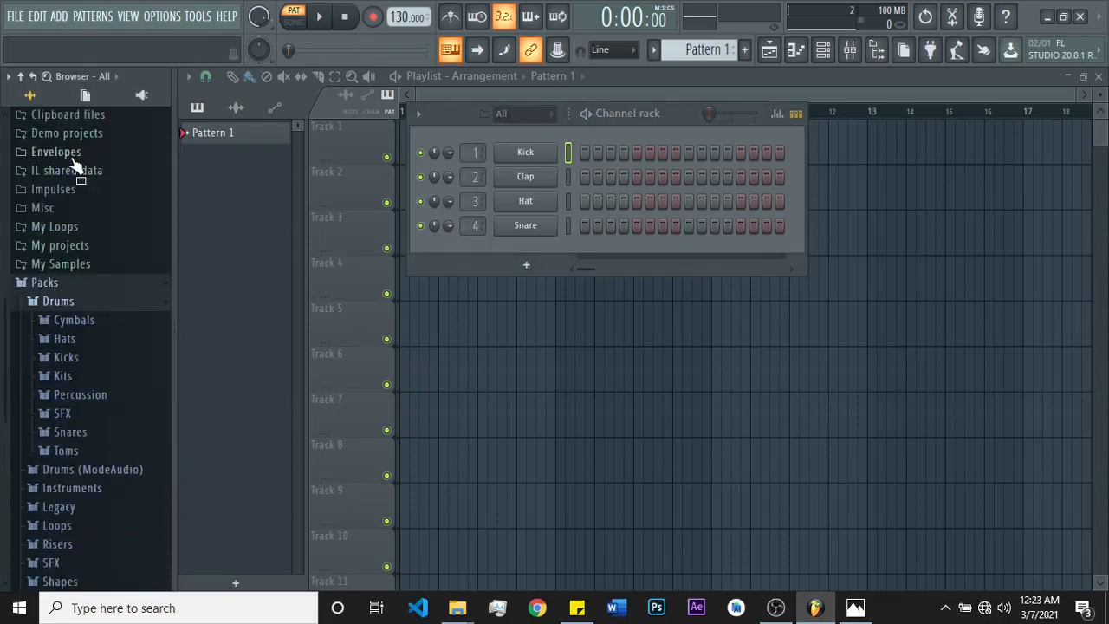
left_click(67, 357)
left_click(95, 347)
left_click(87, 362)
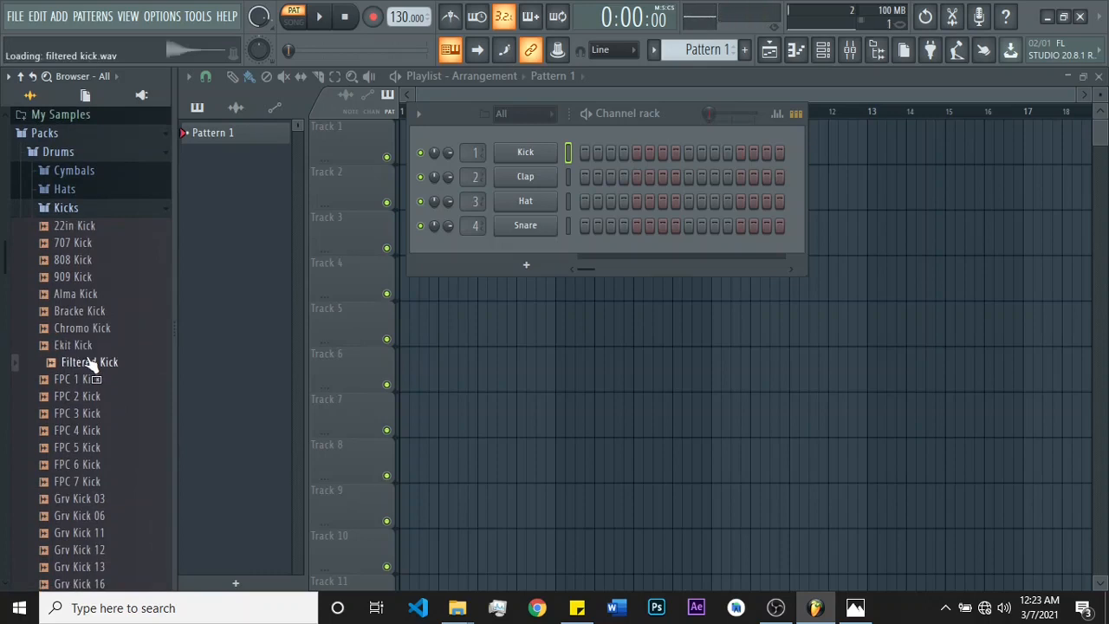
Step: Replay the Ekit Kick sample and send it to the selected Kick channel
left_click(86, 346)
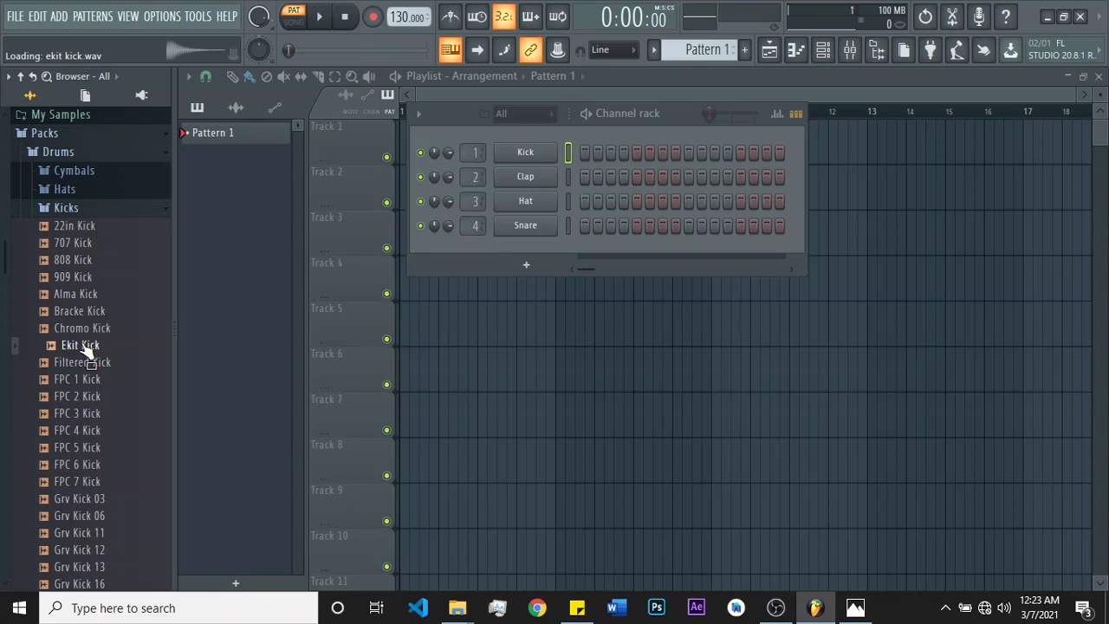
left_click(88, 350)
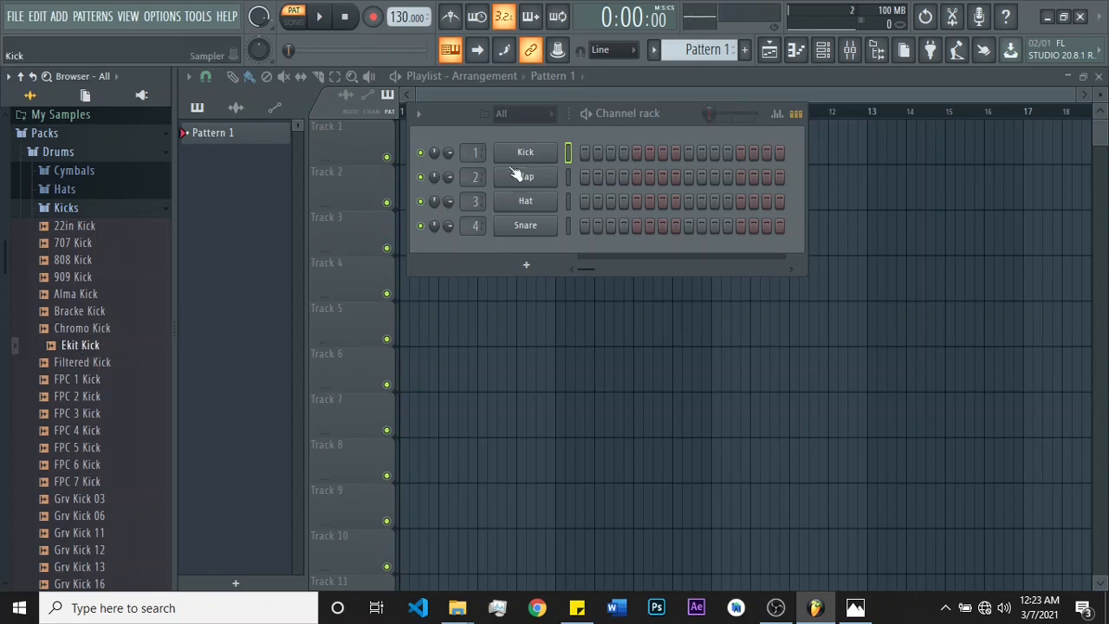
right_click(90, 346)
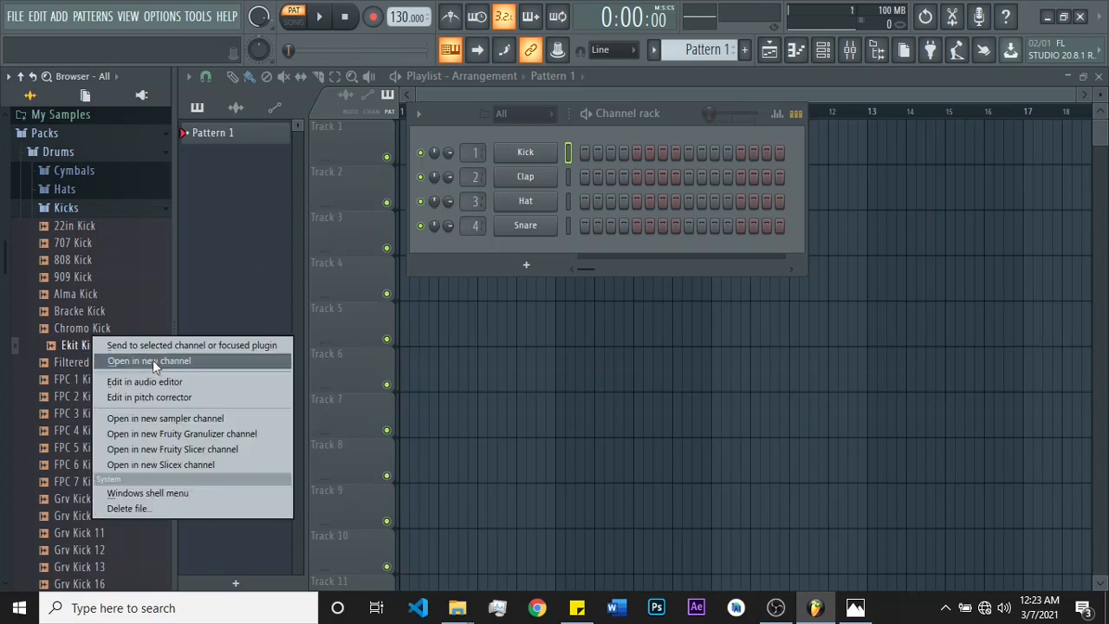
left_click(191, 343)
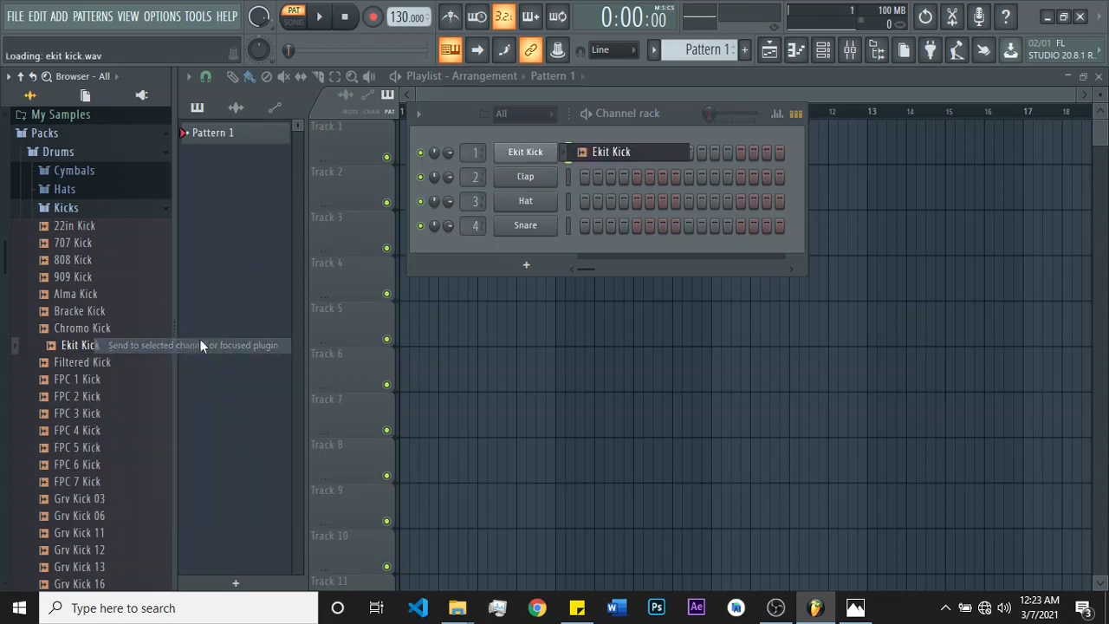
Step: Program Ekit Kick hits on steps 1, 5, 9 and 13 of Pattern 1 and close the Channel rack
left_click(585, 153)
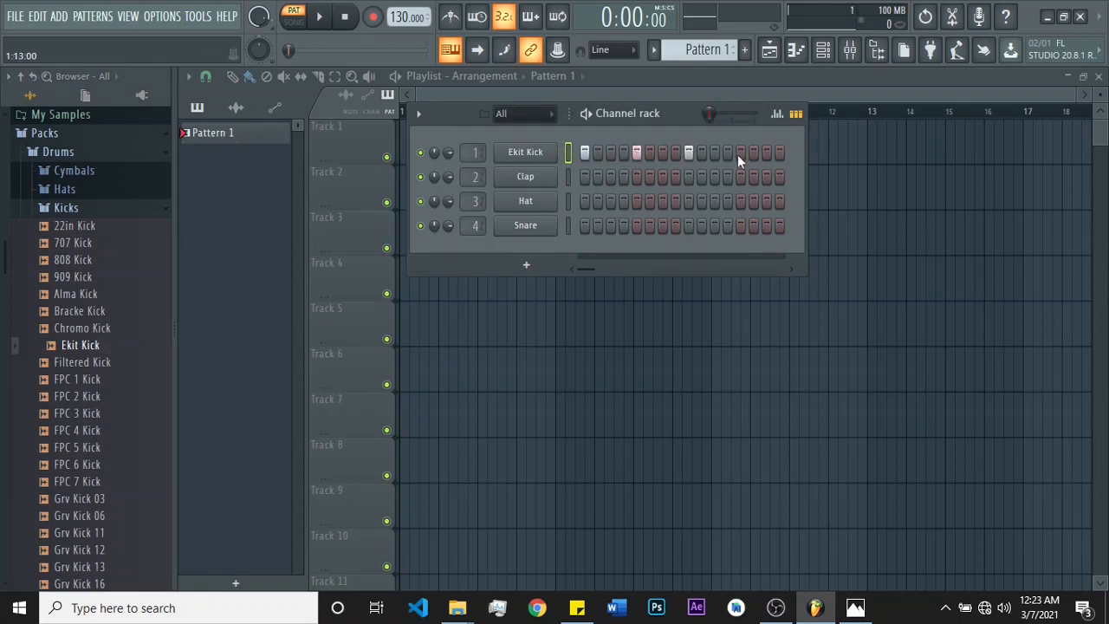
left_click(658, 92)
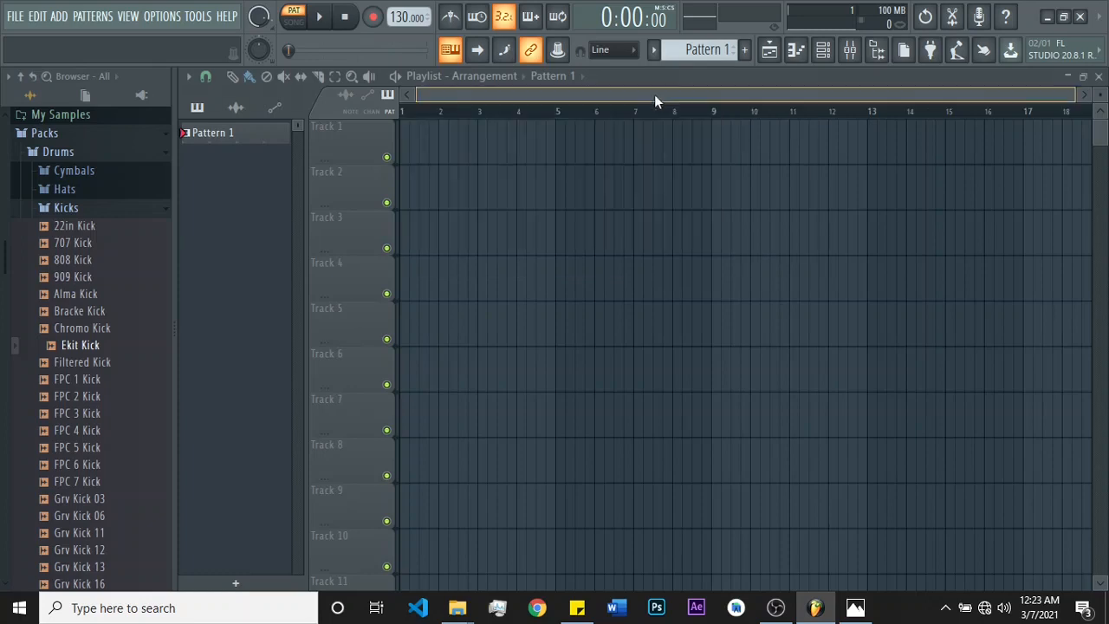
Step: Place a Pattern 1 clip at bar 1 on Track 1 and shorten it to one bar
left_click(407, 141)
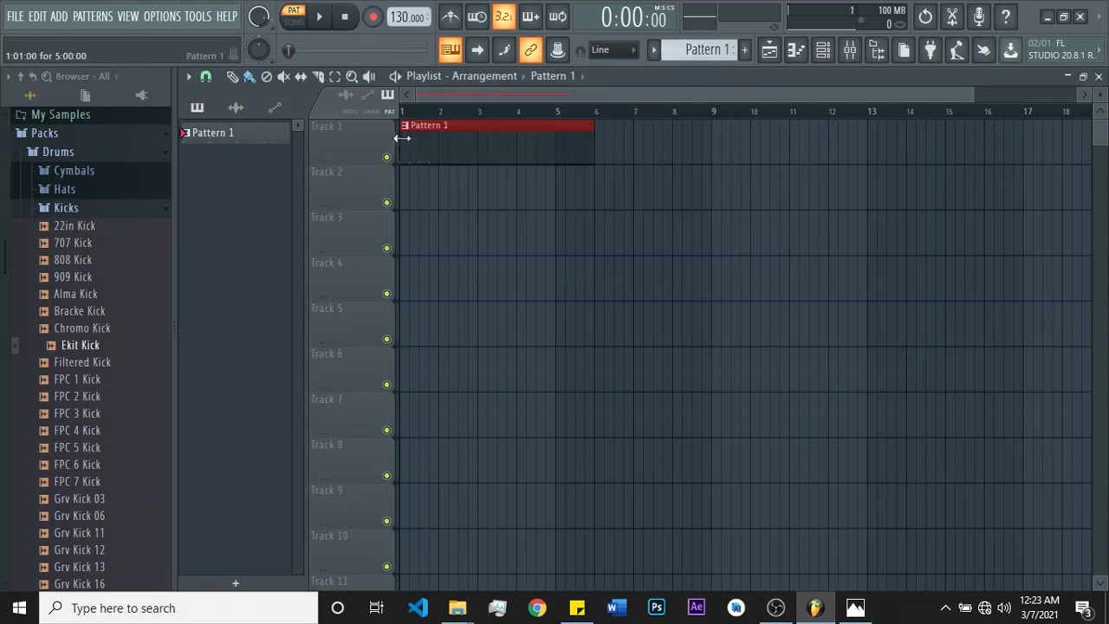
left_click_drag(595, 143, 439, 143)
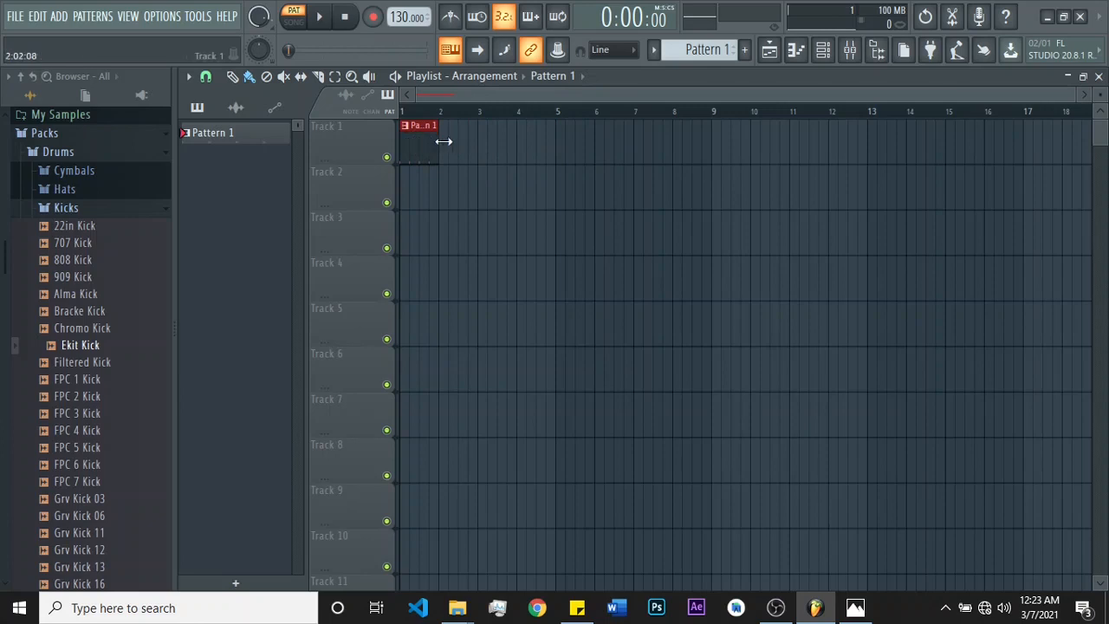
mouse_move(440, 141)
left_mouse_down()
mouse_move(592, 143)
mouse_move(412, 143)
mouse_move(447, 143)
mouse_move(438, 143)
left_mouse_up()
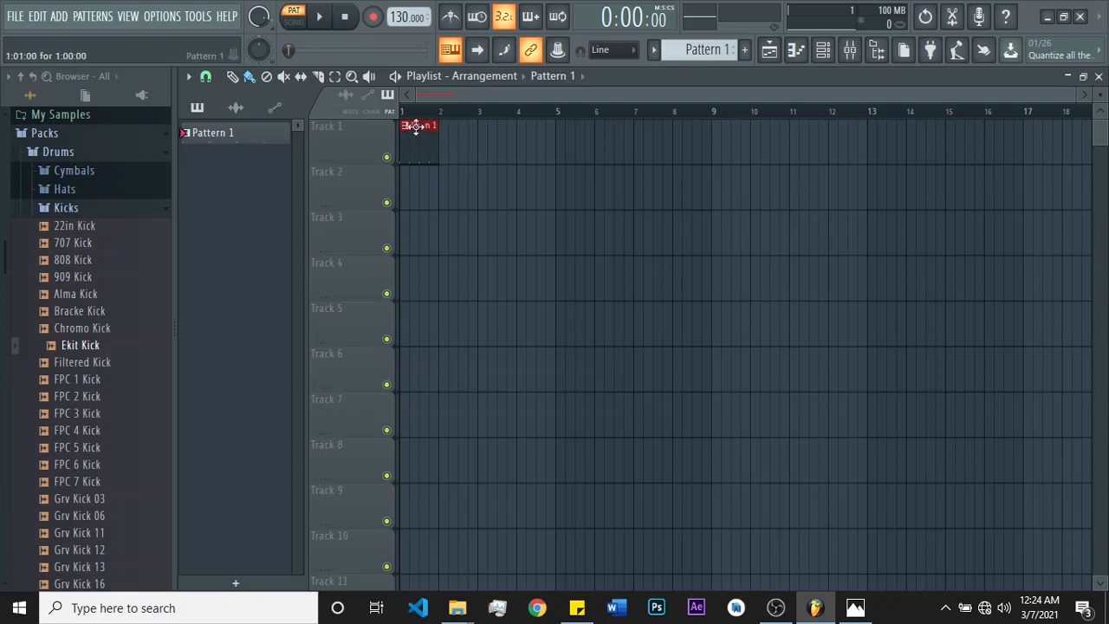
Step: Try adding a second Pattern 1 clip at bar 2 on Track 1, as five bars and as one bar, deleting each
left_click(447, 140)
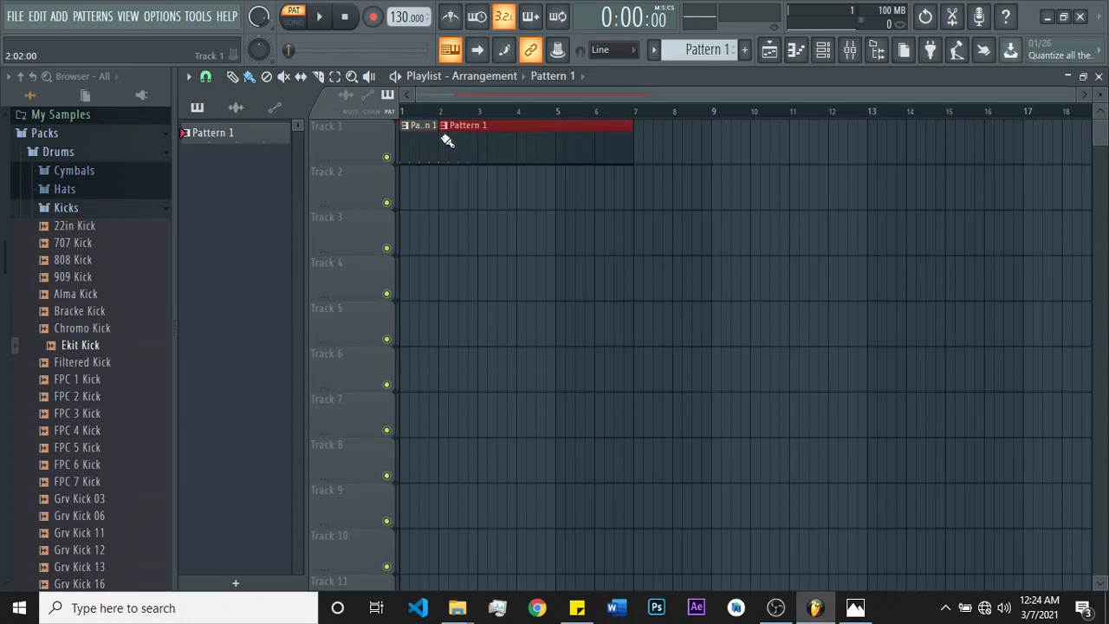
right_click(614, 144)
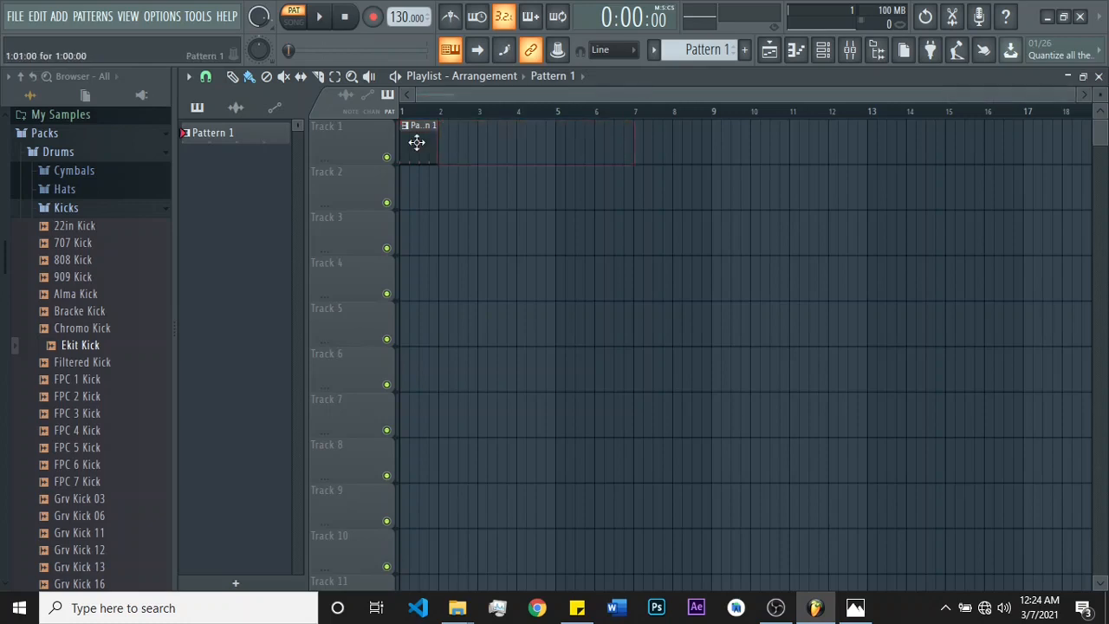
left_click(442, 138)
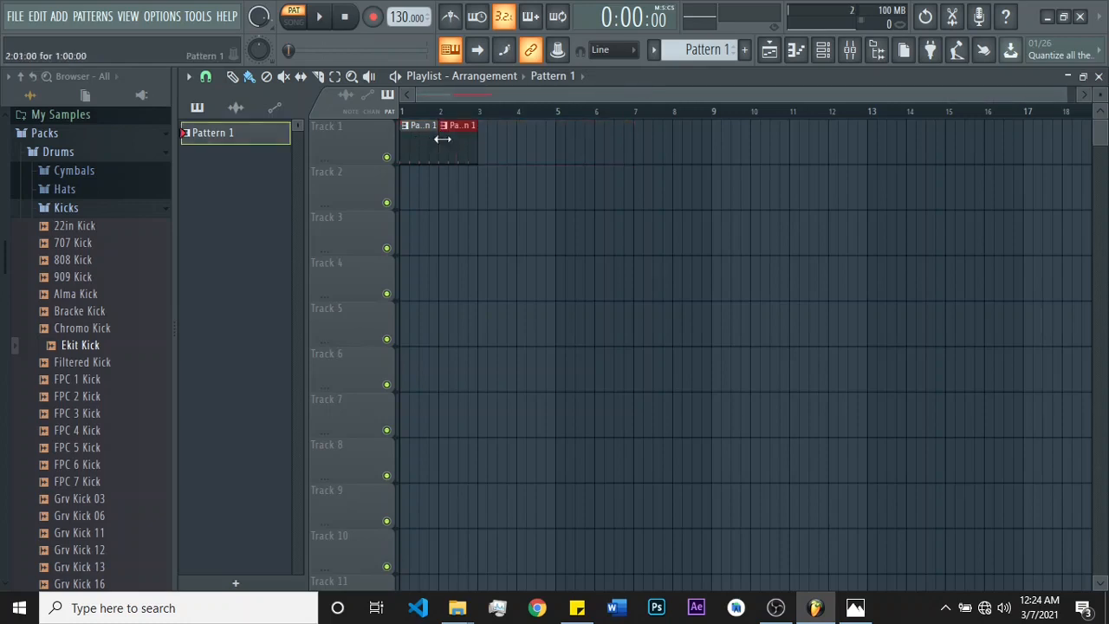
left_click(823, 50)
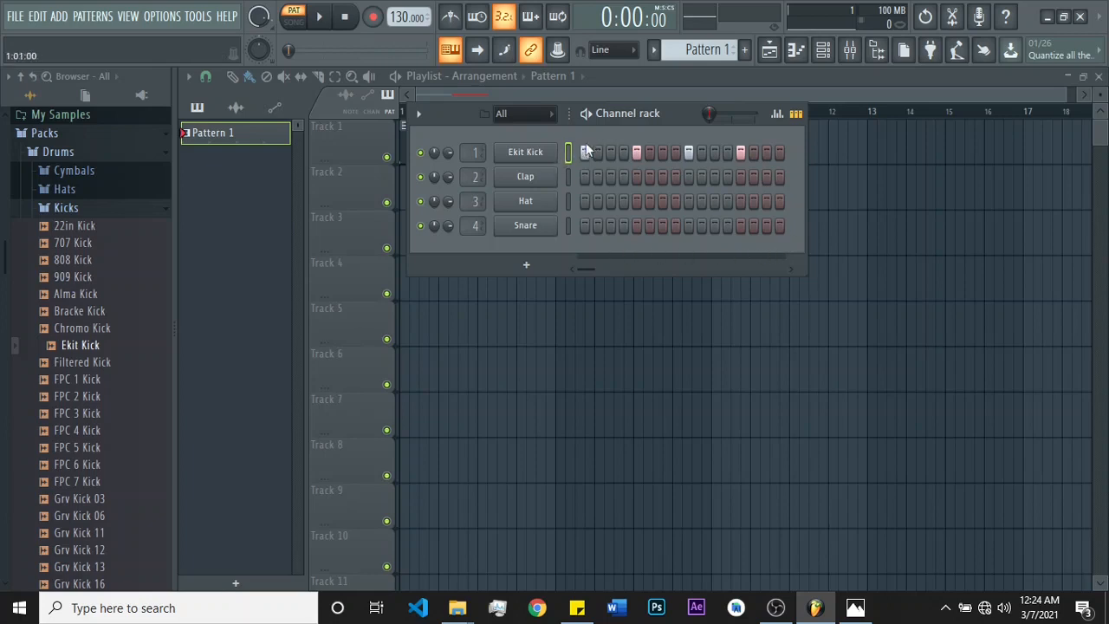
left_click(788, 90)
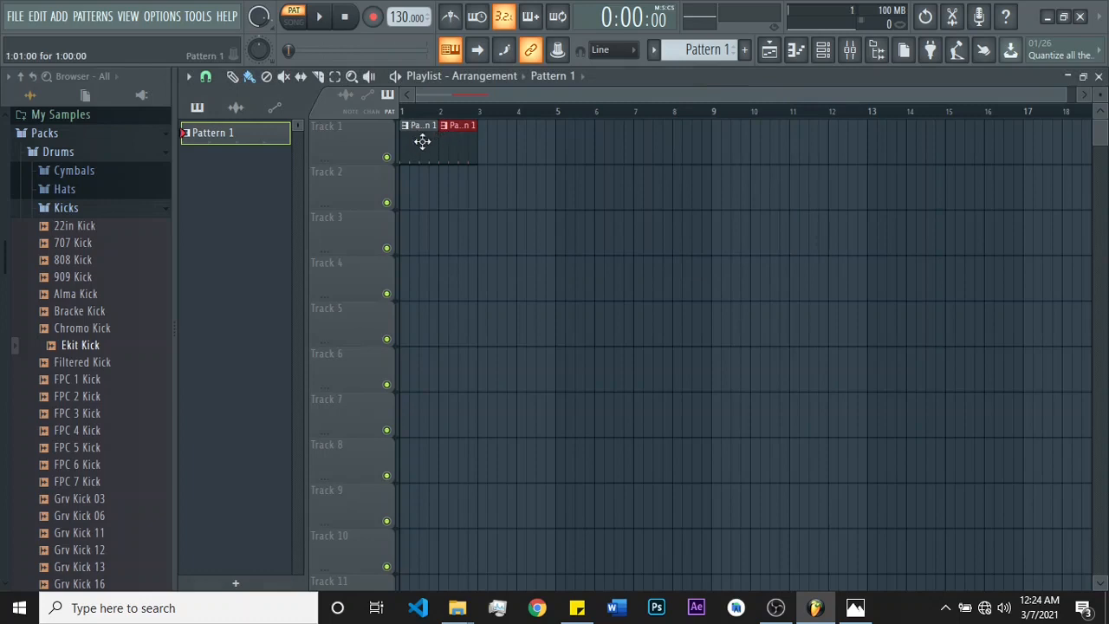
right_click(462, 142)
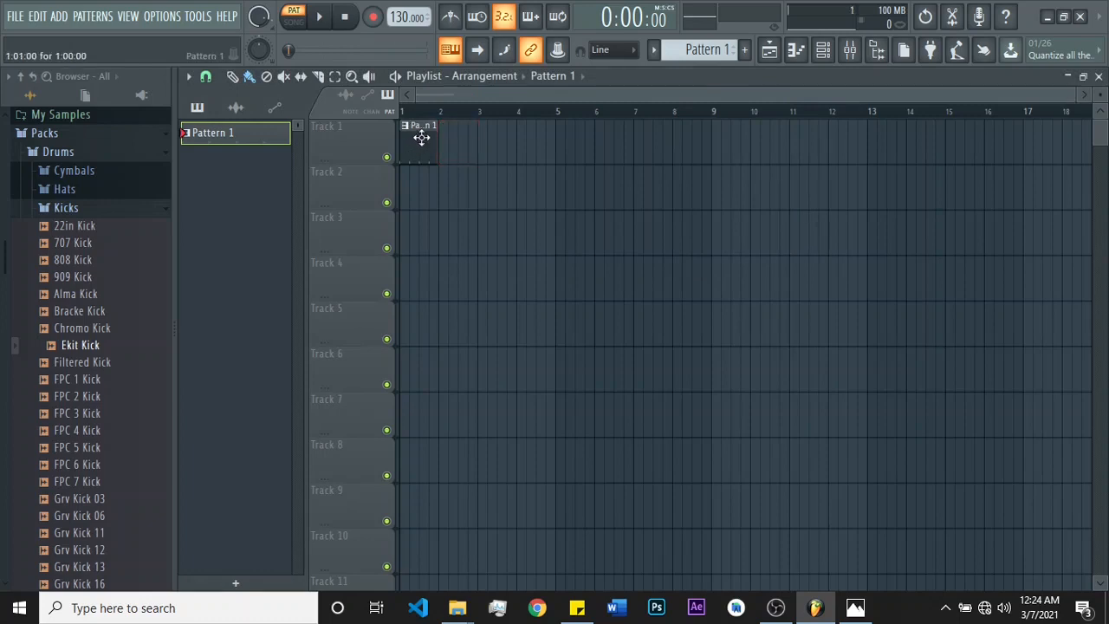
left_click(823, 52)
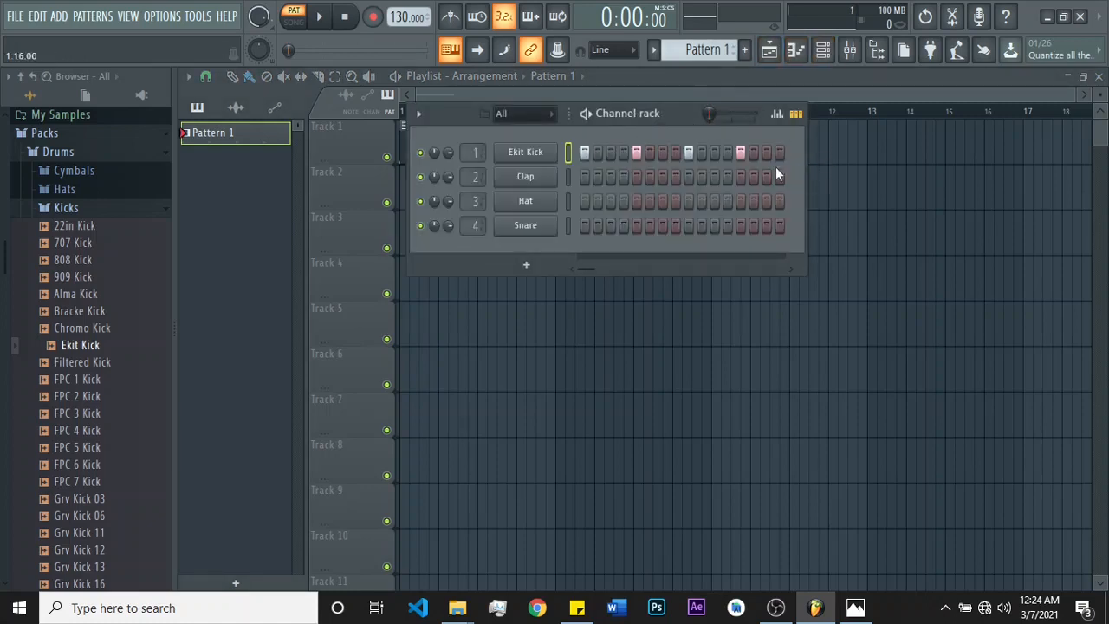
left_click(758, 91)
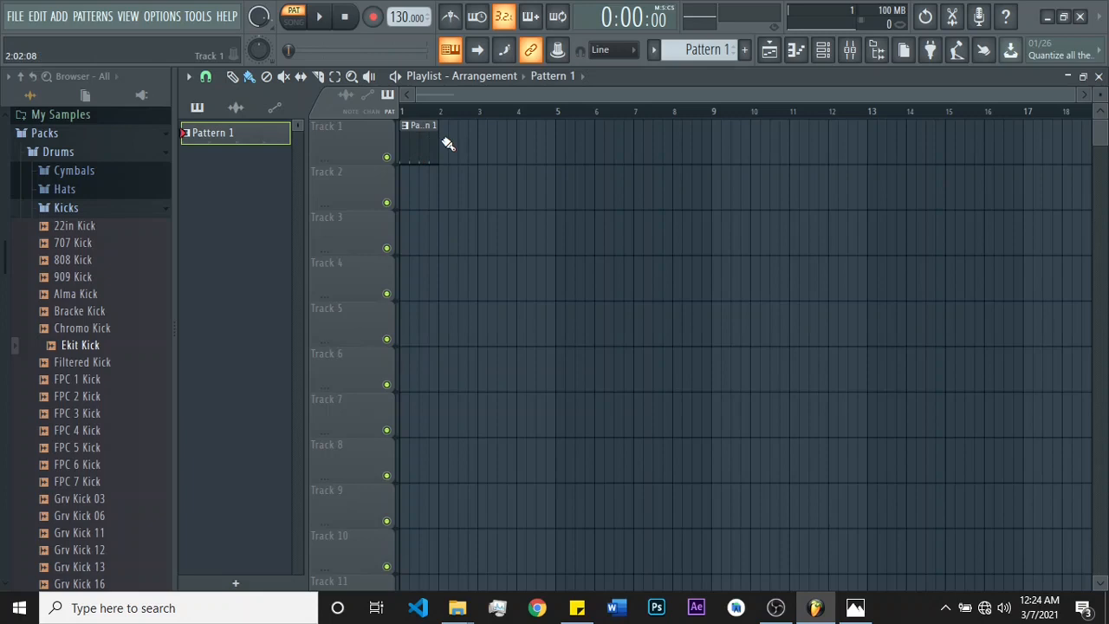
Step: Try placing a one-bar Pattern 1 clip at bar 3 on Track 1 with the Draw tool, and delete it
left_click(253, 79)
left_click(233, 78)
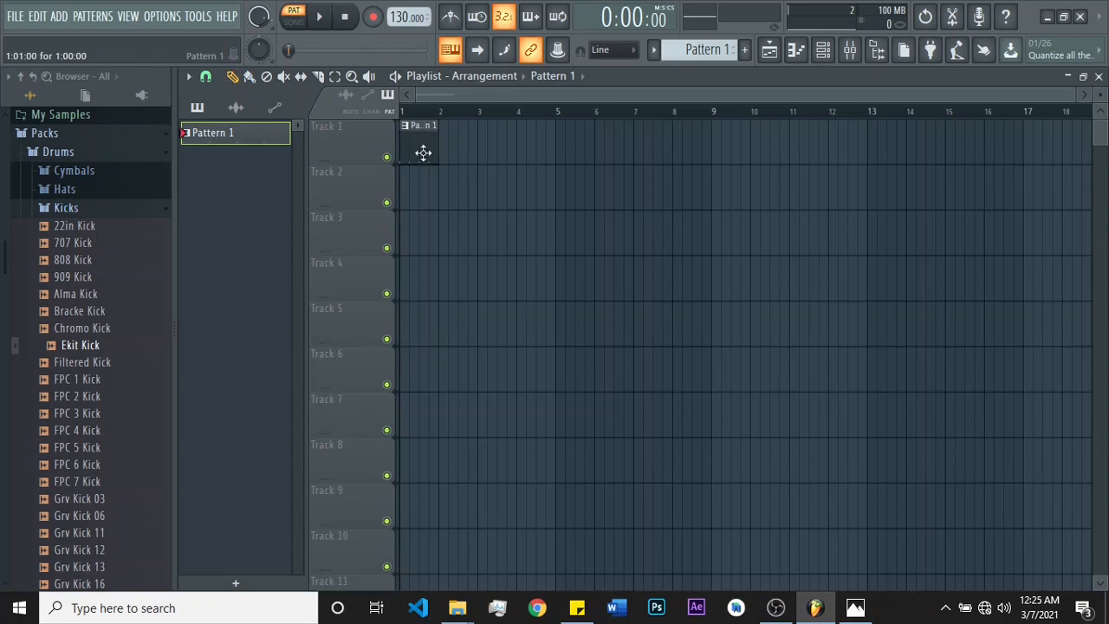
mouse_move(449, 143)
left_mouse_down()
mouse_move(441, 137)
mouse_move(477, 139)
left_mouse_up()
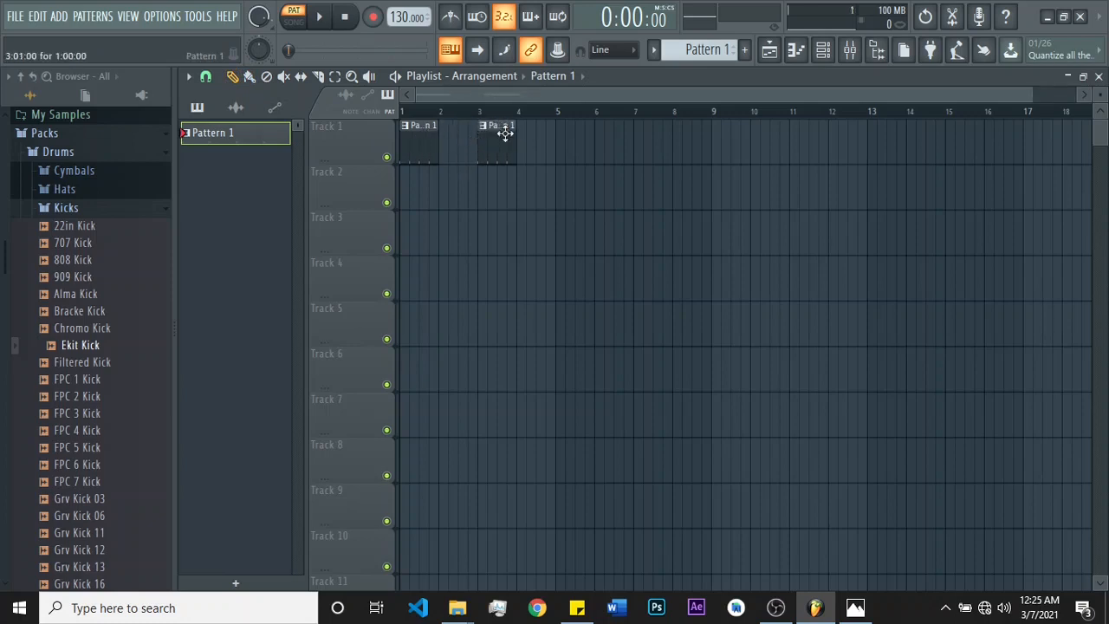
right_click(501, 135)
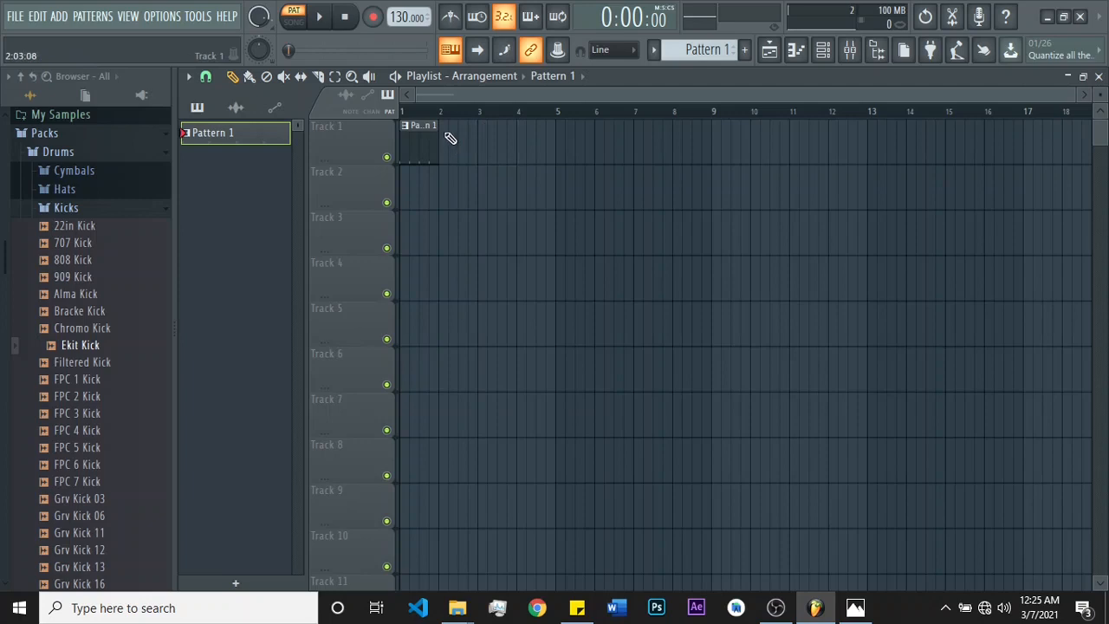
Step: Try two adjoining Pattern 1 clips starting partway through bar 2 on Track 1, then clear the track and place one clip at bar 1
left_click_drag(447, 132, 495, 145)
left_click(491, 139)
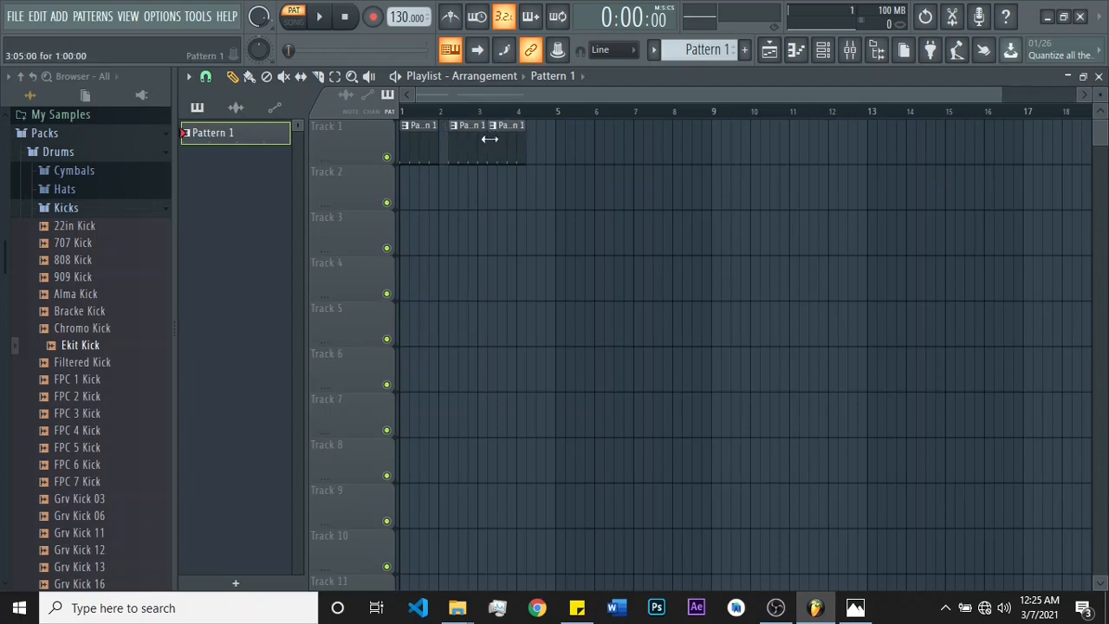
left_click(529, 141)
right_click(537, 140)
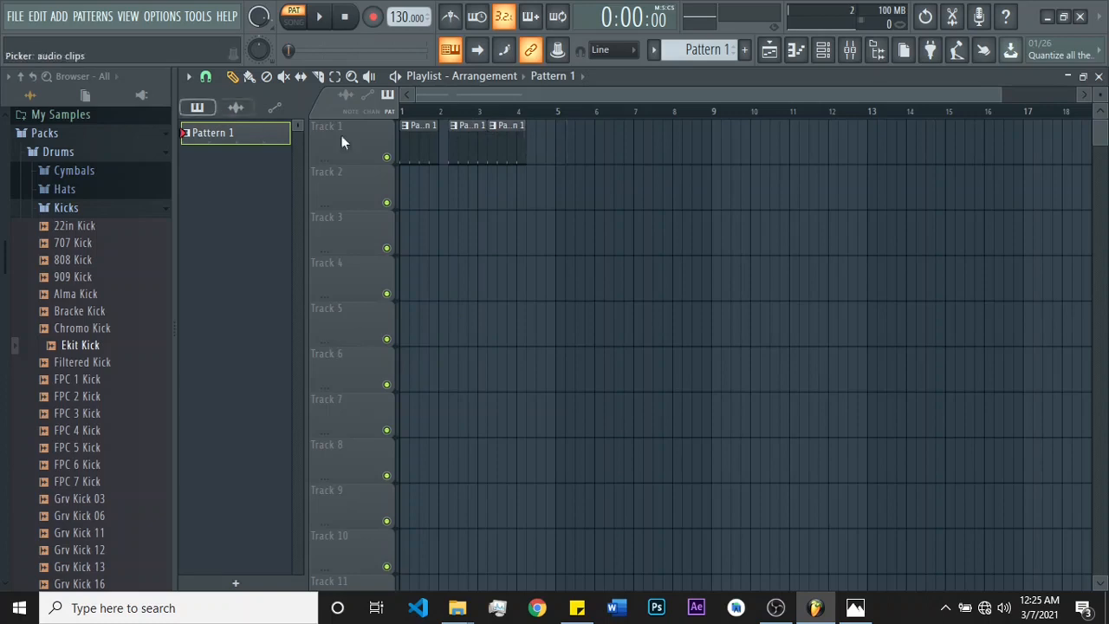
right_click(511, 148)
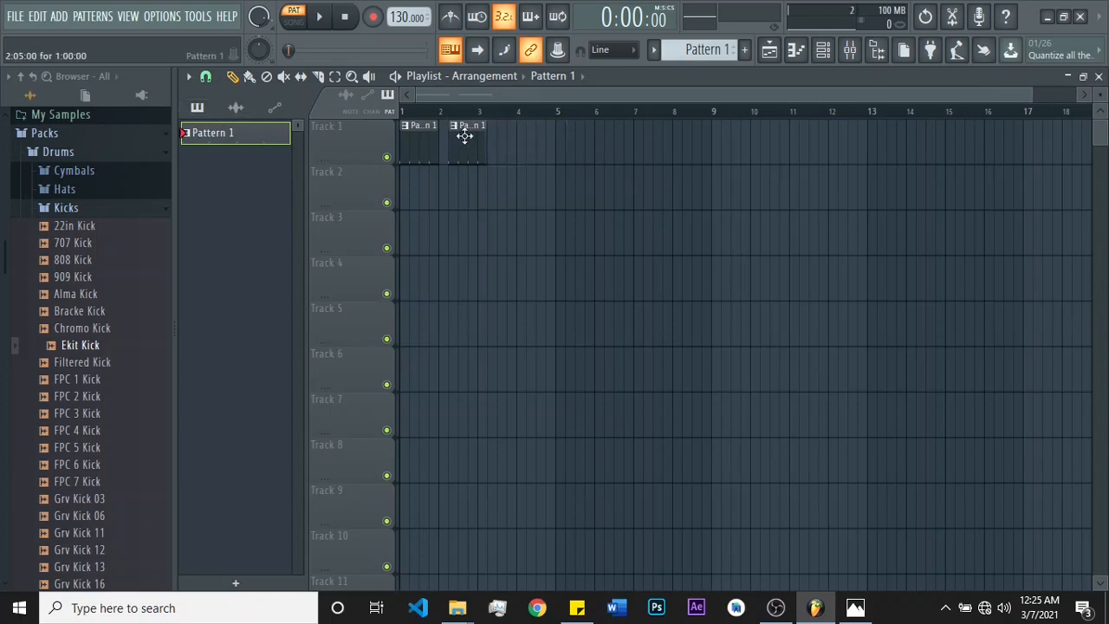
right_click(463, 137)
right_click(425, 152)
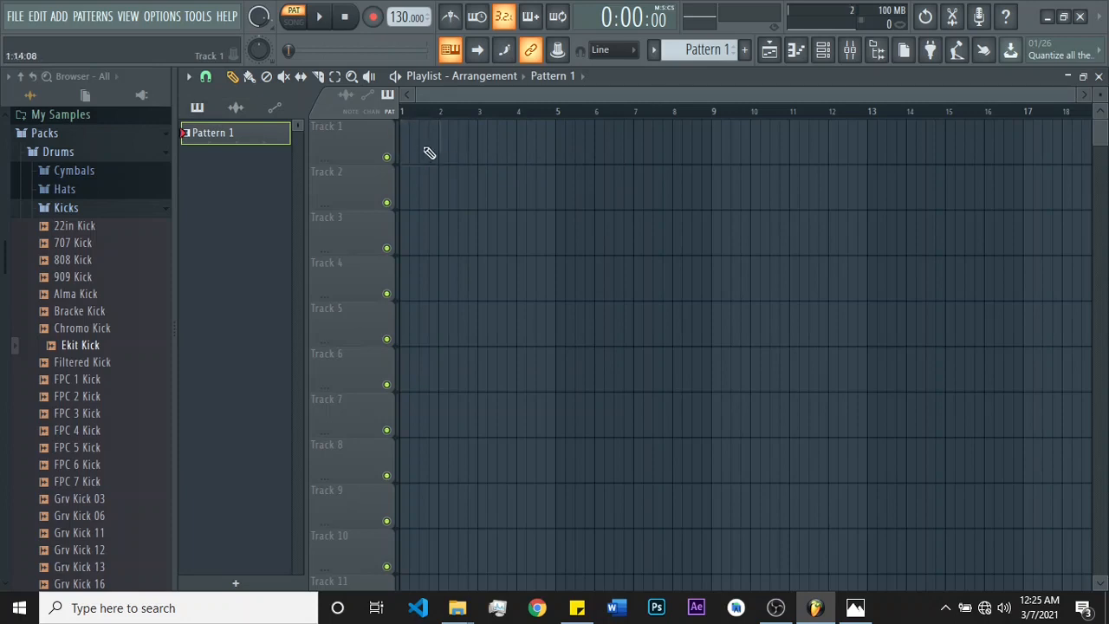
left_click(407, 136)
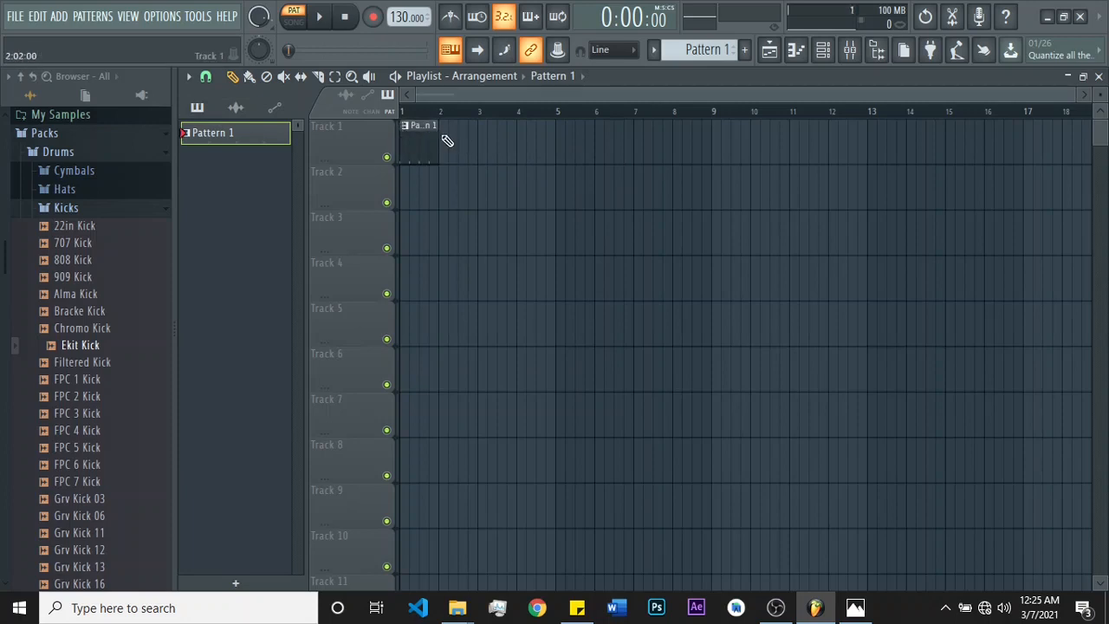
Step: Paint consecutive one-bar Pattern 1 clips across bars 2 to 11 on Track 1 with the Paint tool
left_click_drag(572, 137, 270, 86)
left_click(253, 81)
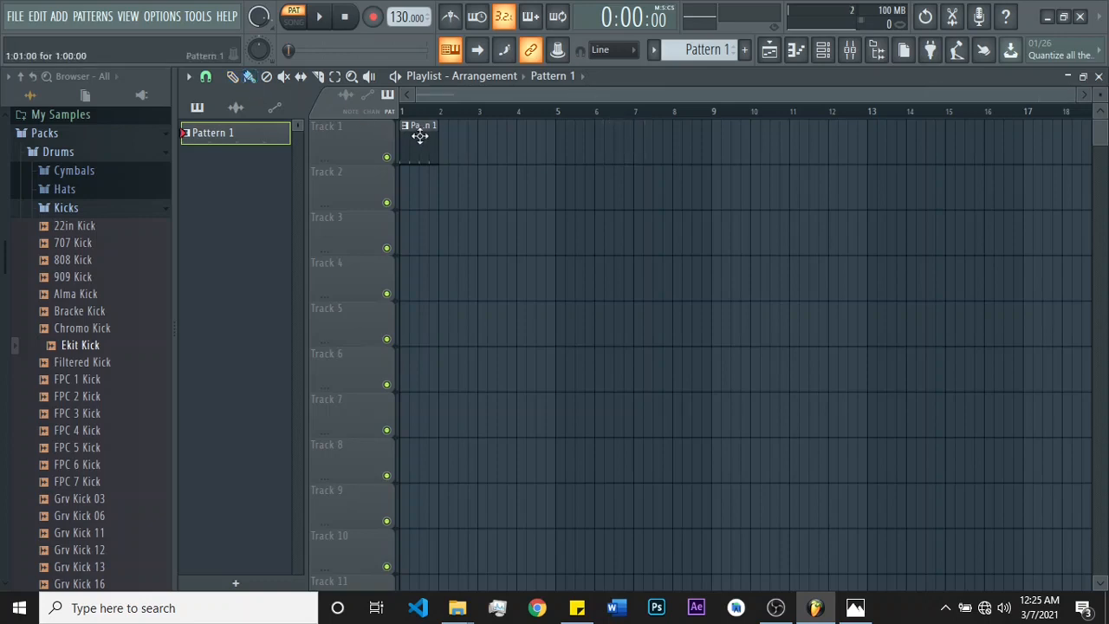
left_click_drag(448, 136, 706, 139)
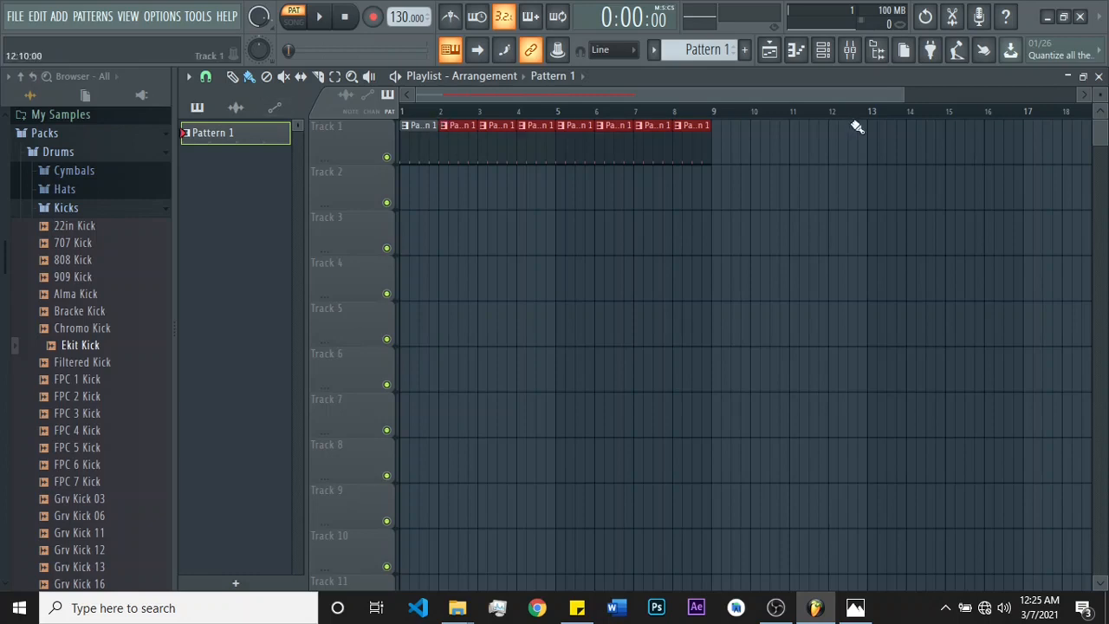
left_click(720, 142)
left_click_drag(720, 142, 809, 141)
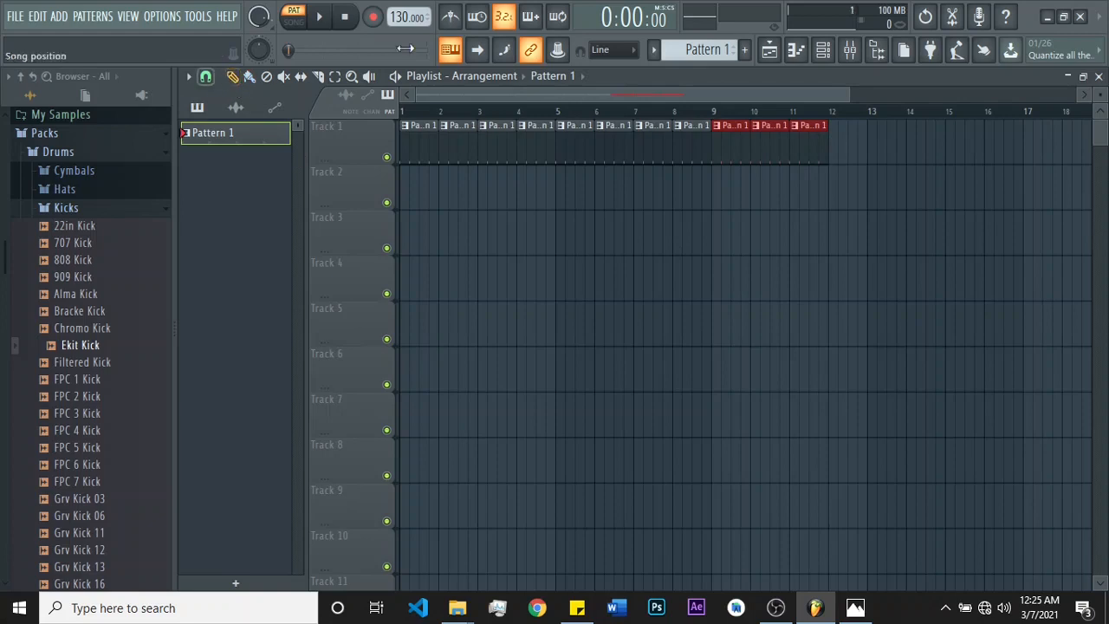
Step: Try single Pattern 1 clips beyond bar 13 on Track 1 with the Draw tool, delete them, and place one at bar 12
left_click_drag(837, 152, 886, 141)
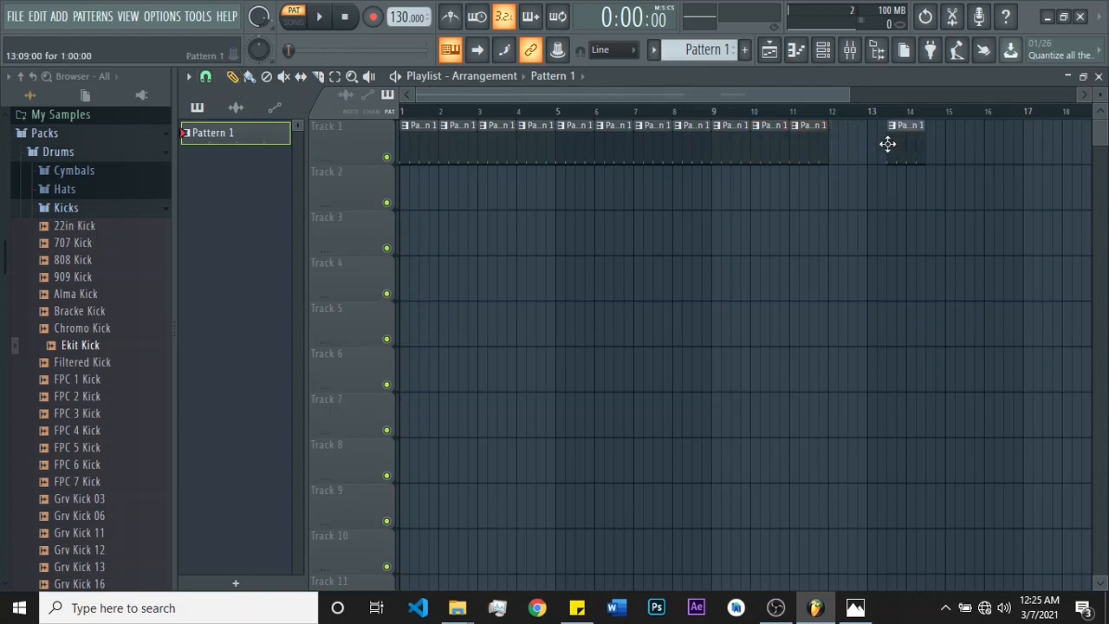
left_click(1013, 143)
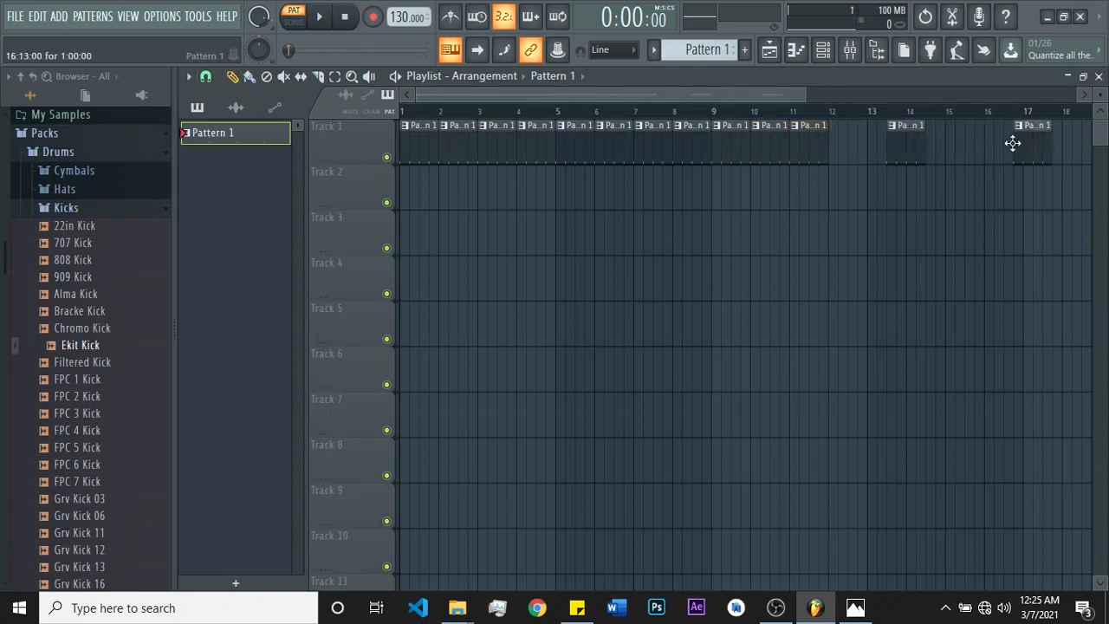
right_click(1012, 143)
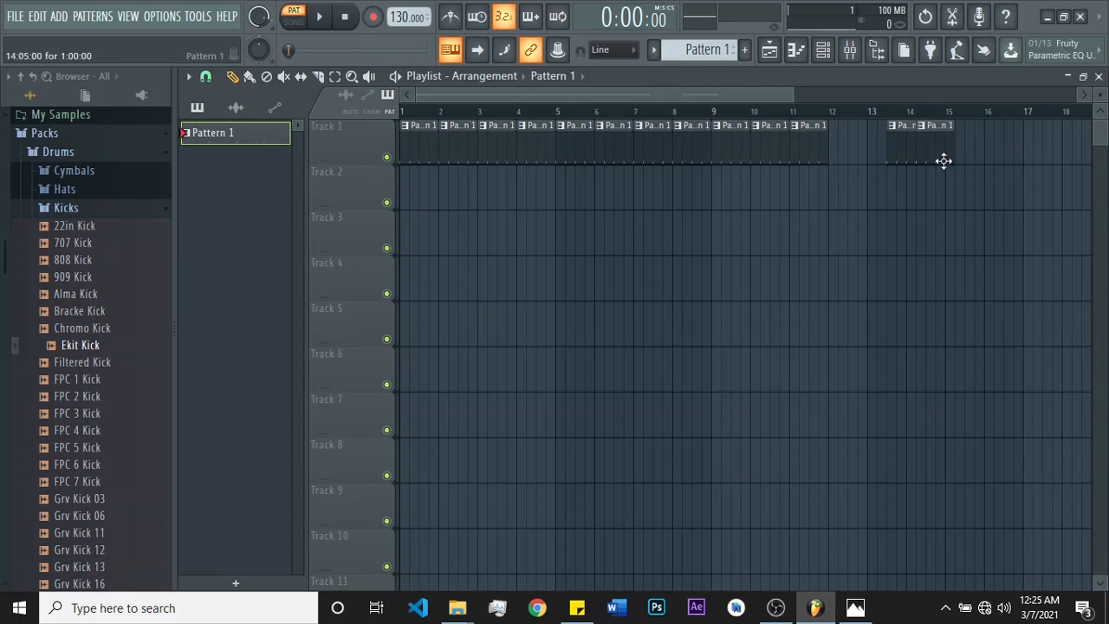
right_click(911, 149)
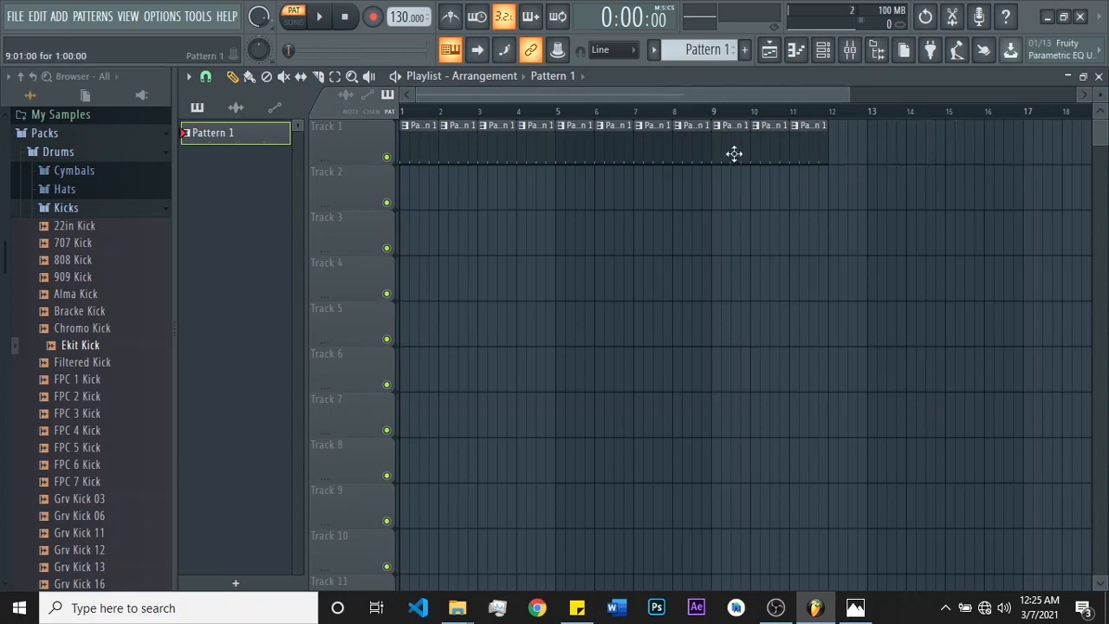
left_click(831, 142)
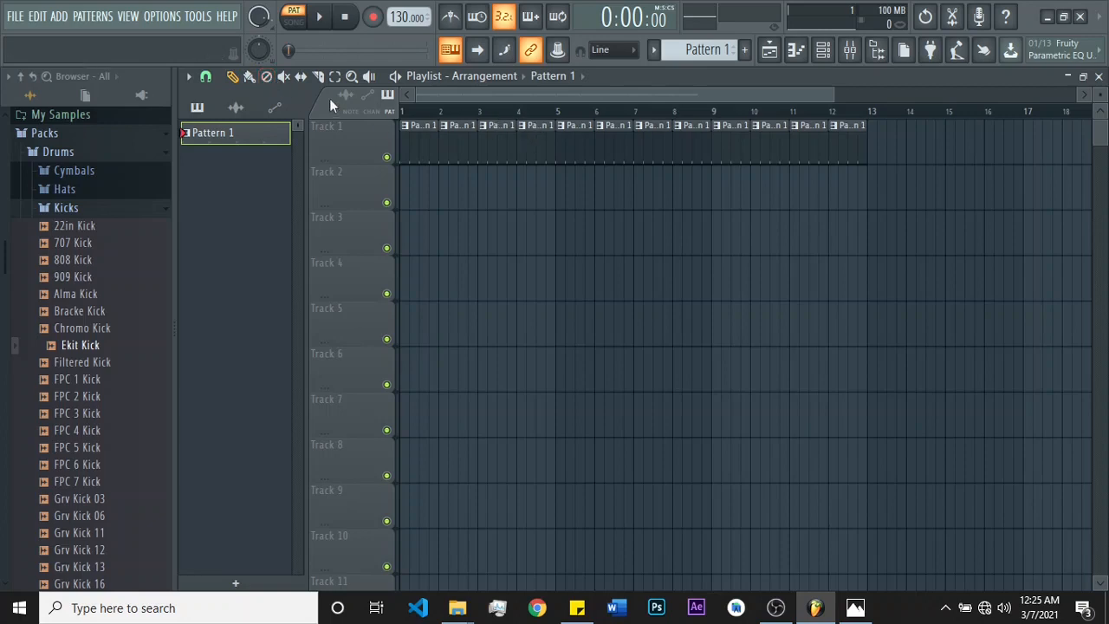
Step: Delete the Track 1 clips at bars 12 and 11 with the Delete tool and the bar 10 clip with the Draw tool
left_click(268, 77)
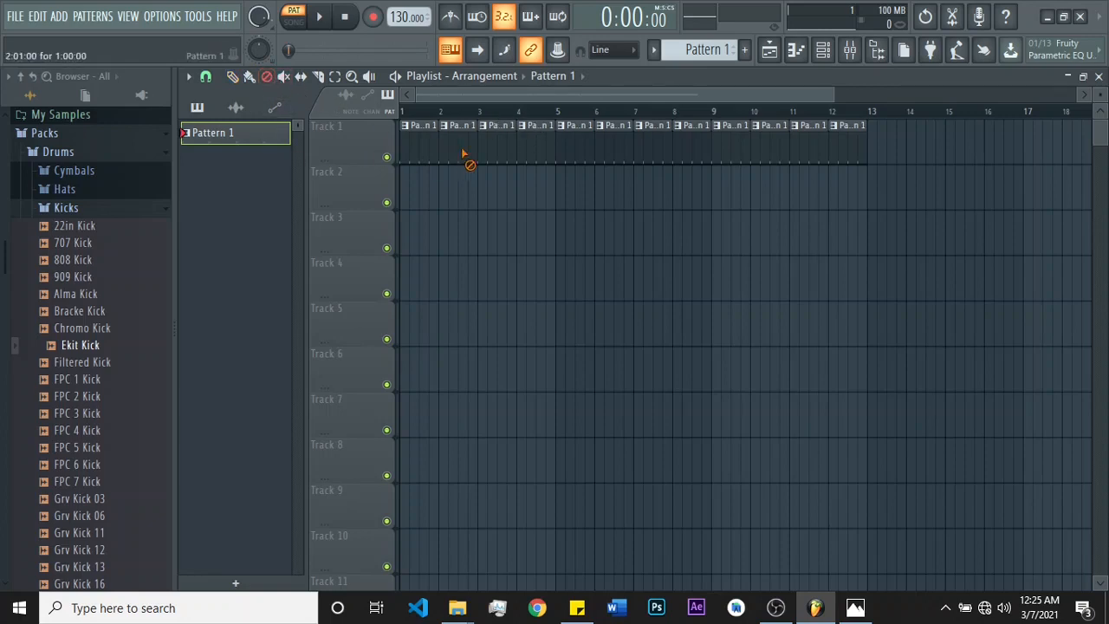
left_click(853, 150)
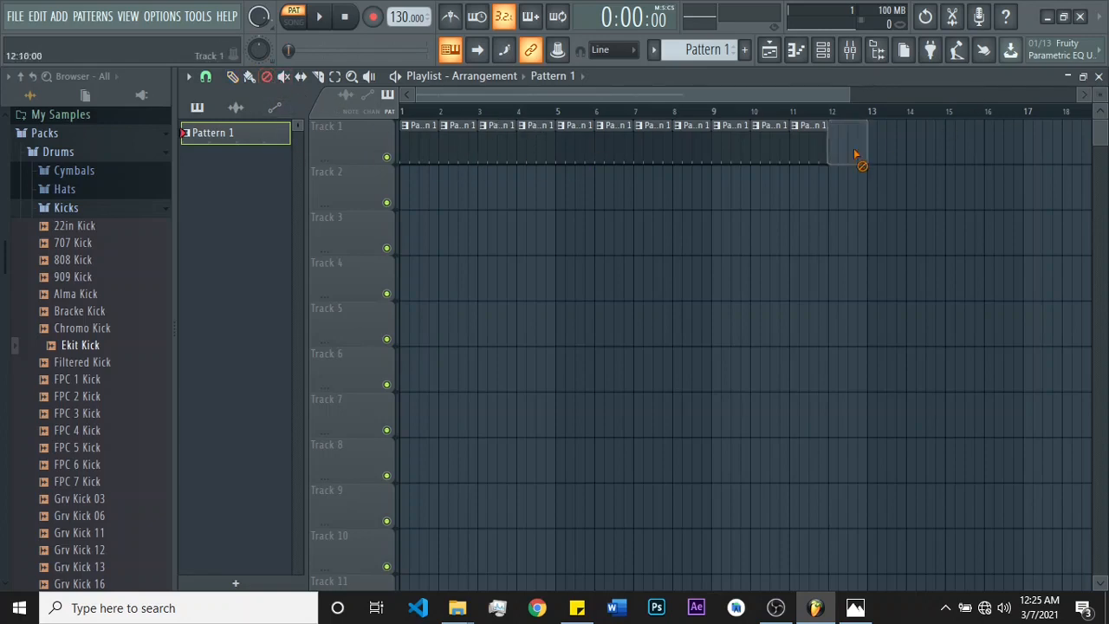
left_click(808, 152)
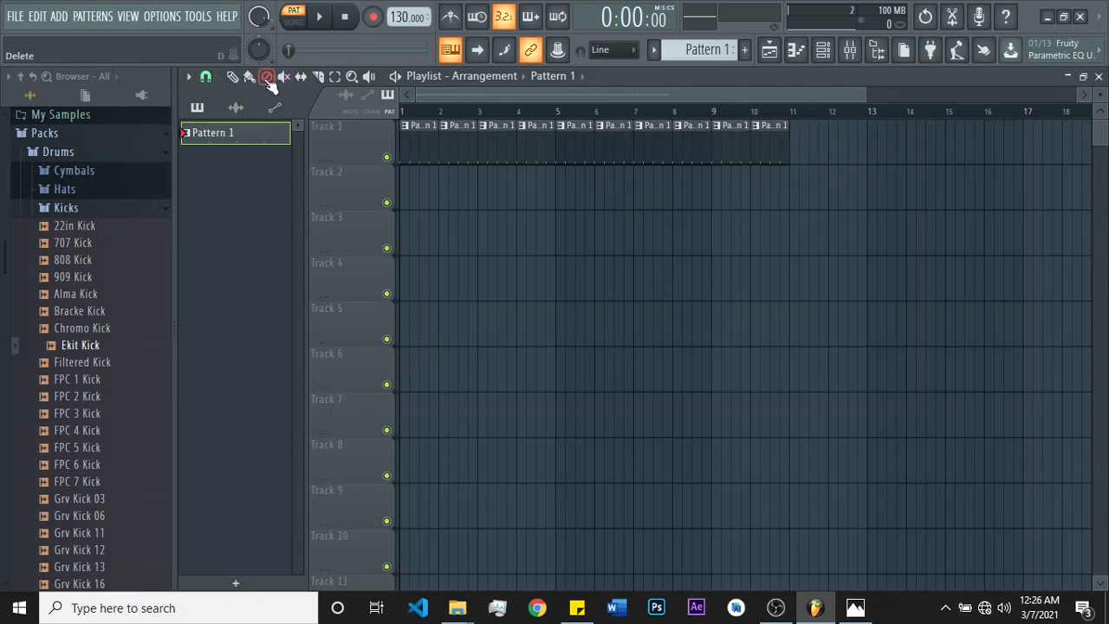
left_click(233, 80)
right_click(779, 149)
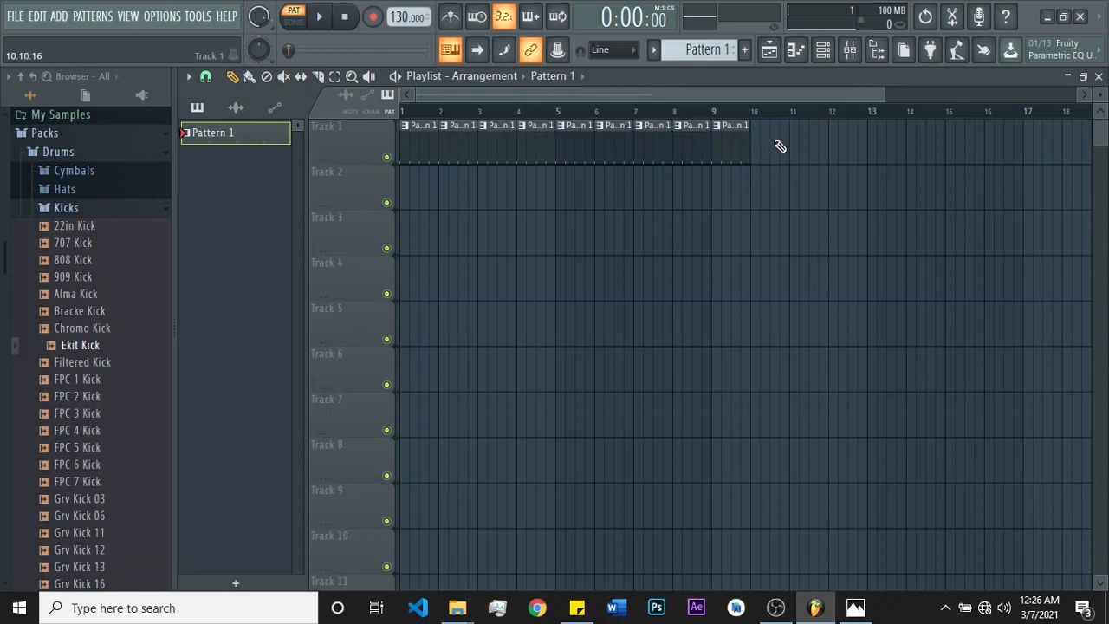
Step: Mute the Pattern 1 clip at bar 1 on Track 1 and switch playback from pattern to Song mode
left_click(283, 78)
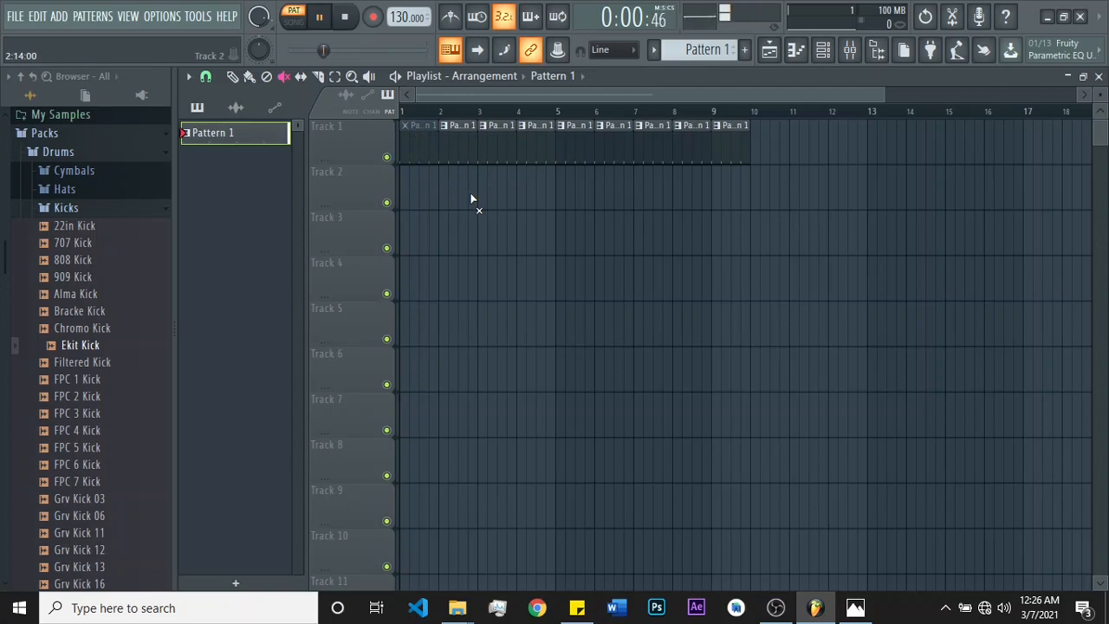
left_click(295, 22)
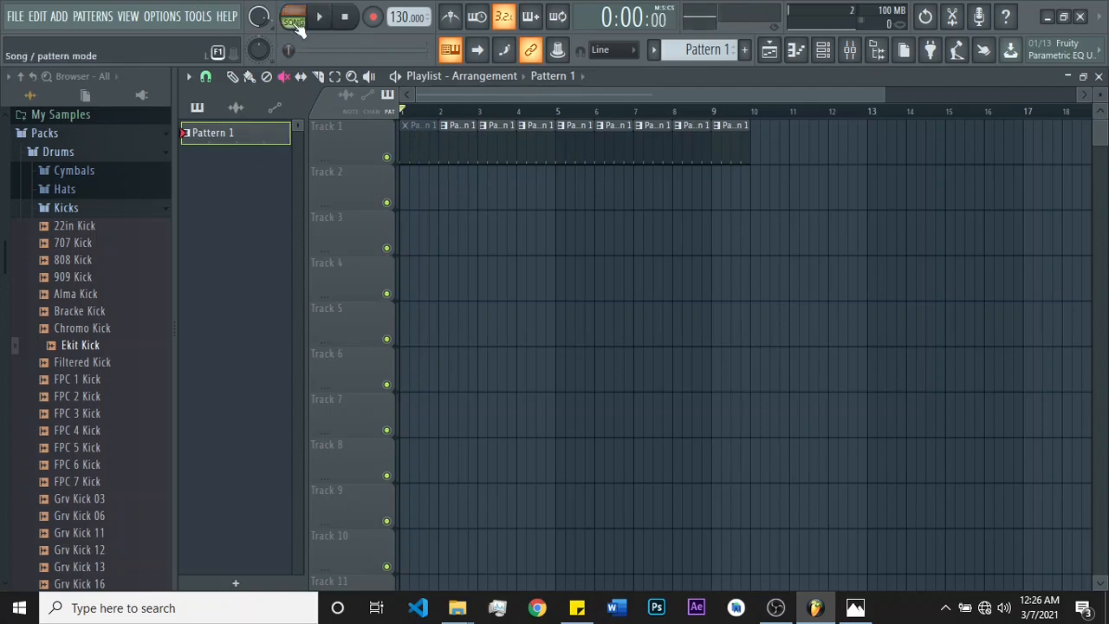
left_click(299, 16)
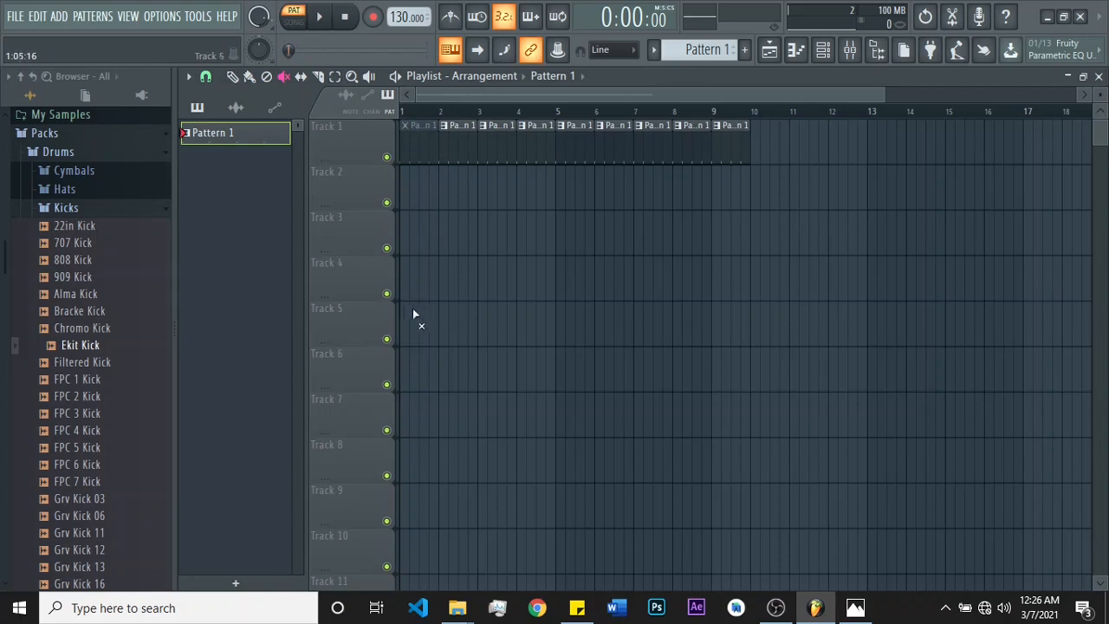
left_click(293, 22)
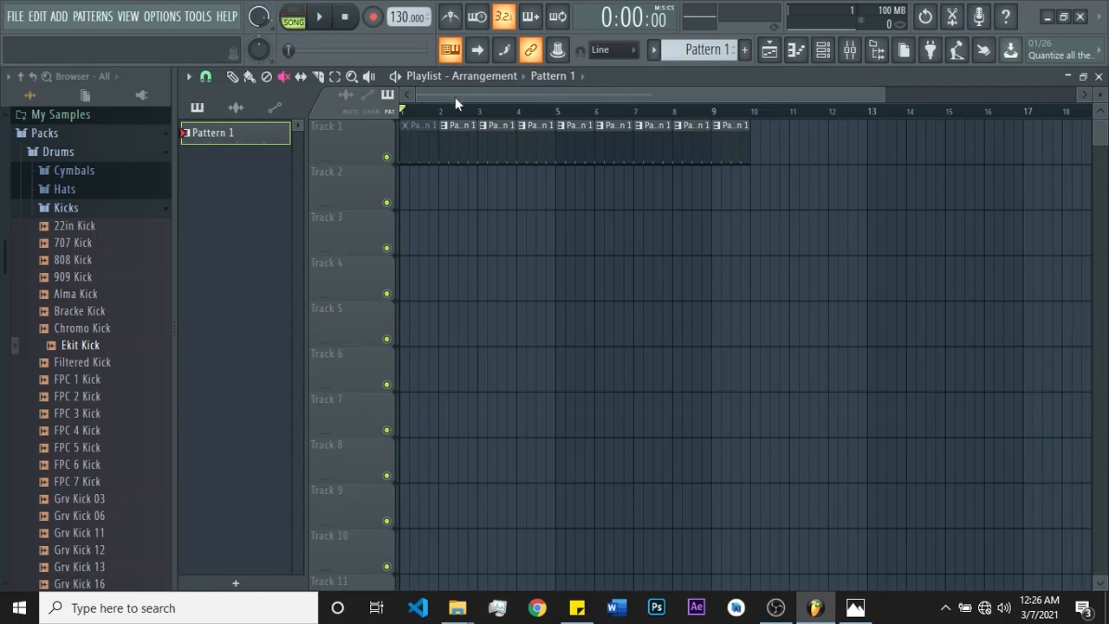
Step: Play the song while muting the bar 3 clip, then stop playback and unmute the clips at bars 1 and 3 on Track 1
left_click(285, 78)
key("space")
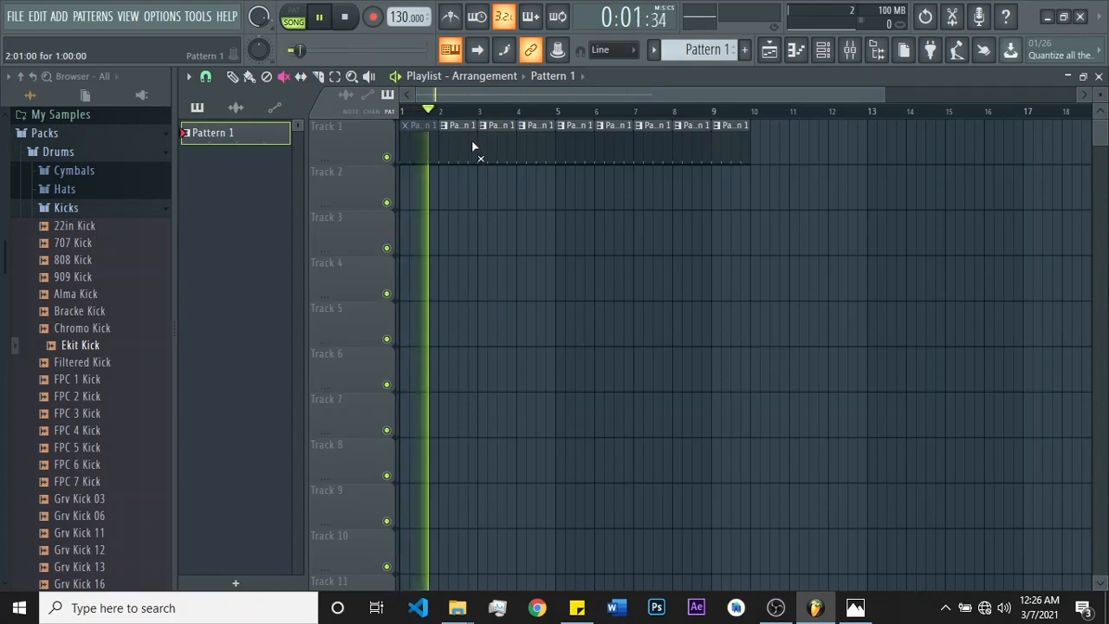
left_click(486, 143)
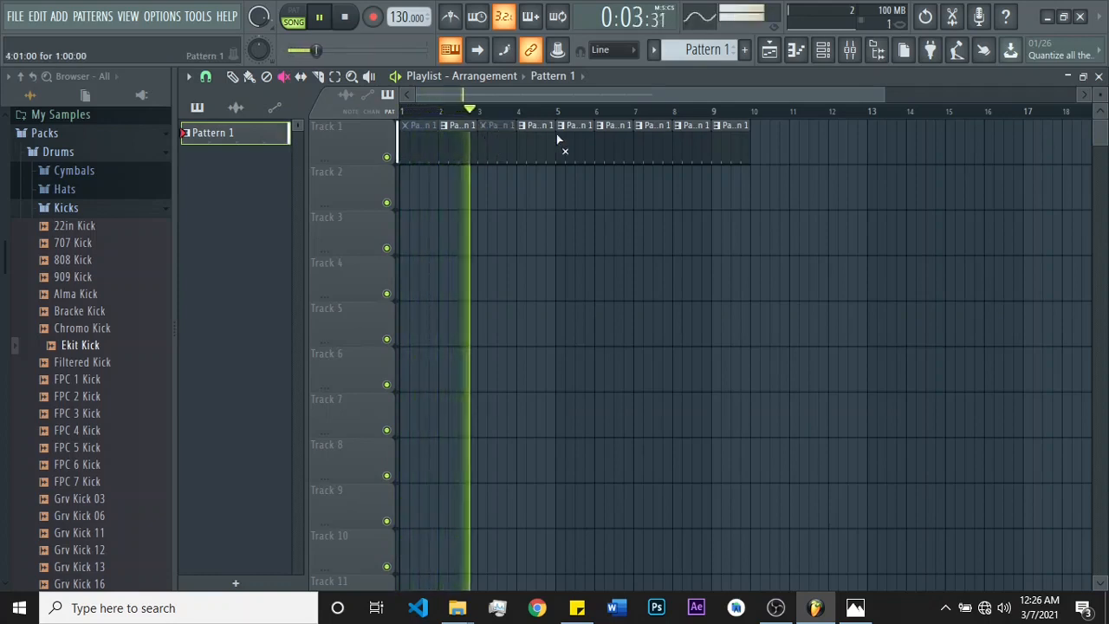
key("space")
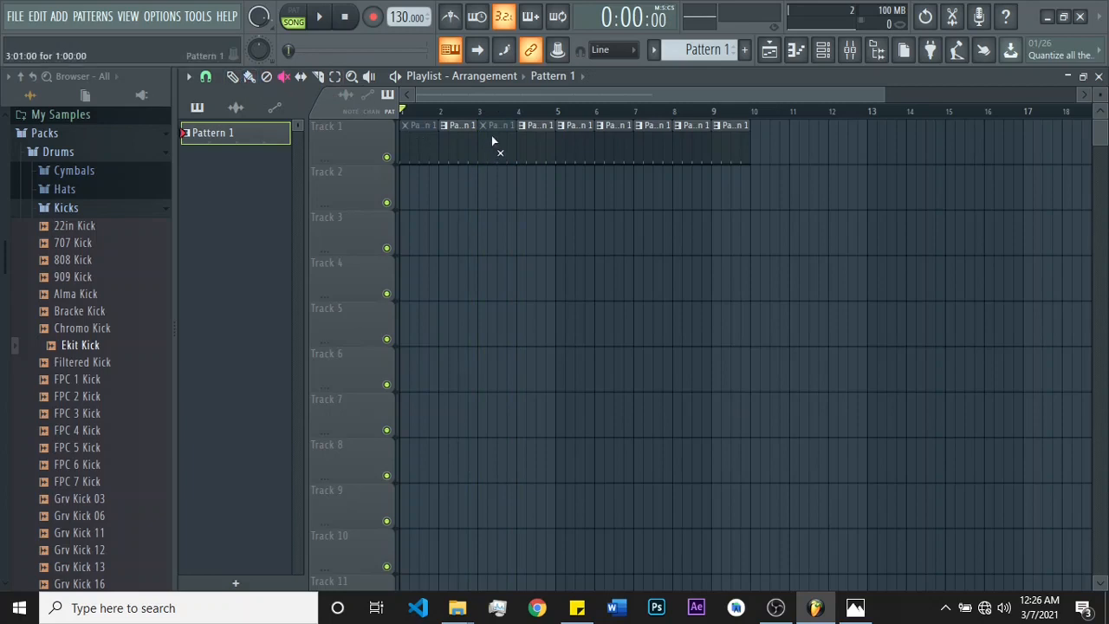
left_click(492, 137)
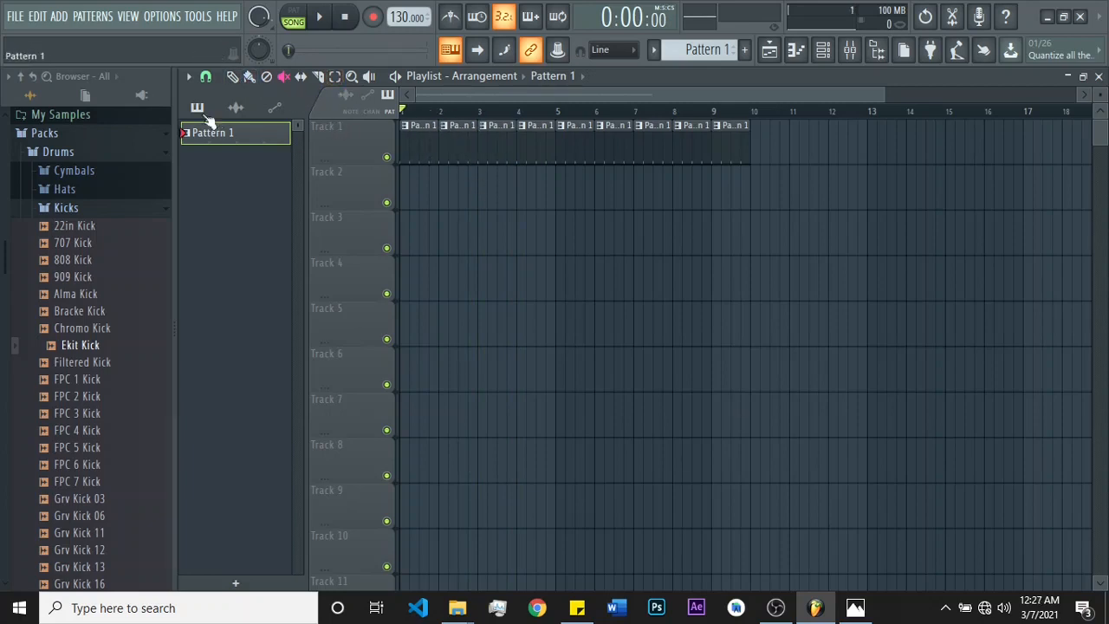
Step: Paint a Pattern 1 clip at bar 10 on Track 1 and shorten it to half a bar
left_click(249, 77)
left_click(757, 143)
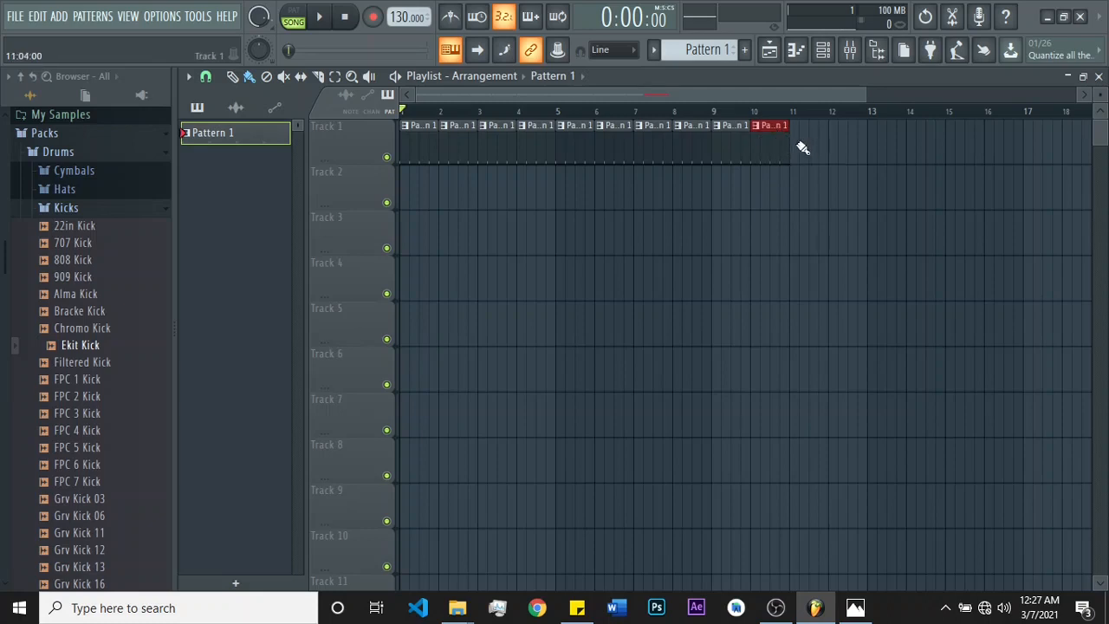
mouse_move(786, 136)
left_mouse_down()
mouse_move(886, 135)
mouse_move(772, 147)
left_mouse_up()
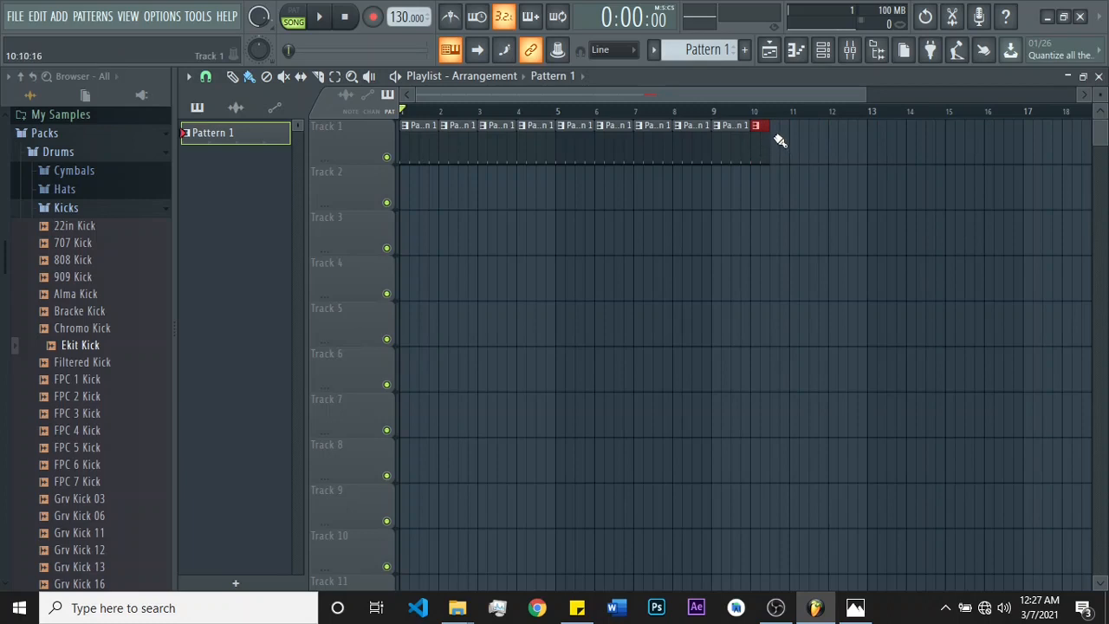
Step: Remove a trial clip placed halfway through bar 10 and paint half-bar Pattern 1 clips at bars 11 and 12 on Track 1
left_click(776, 135)
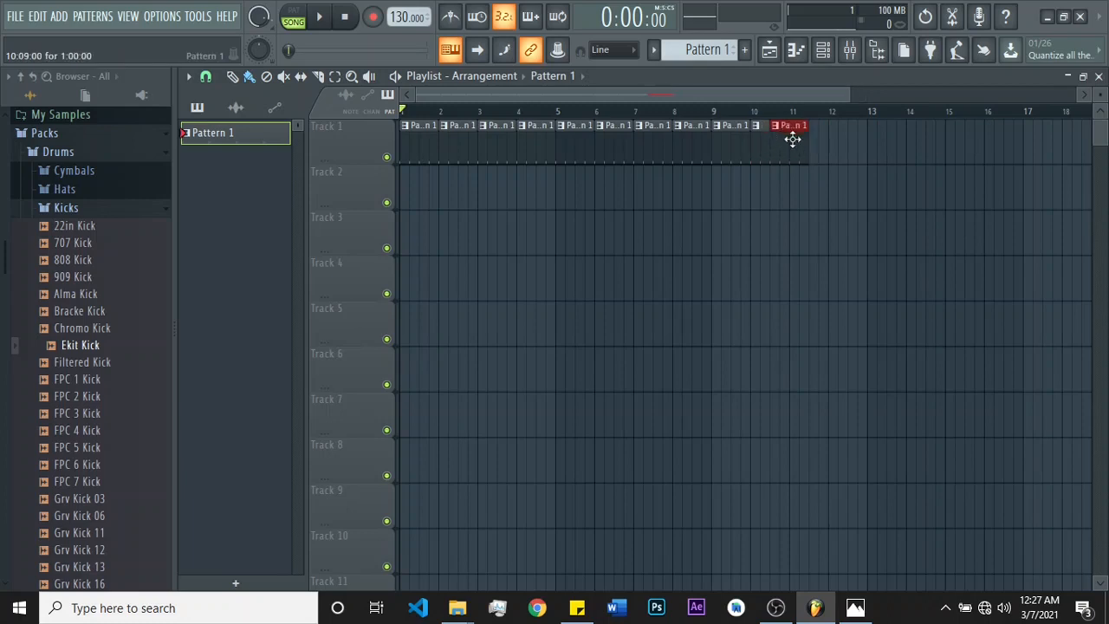
right_click(791, 139)
left_click(792, 142)
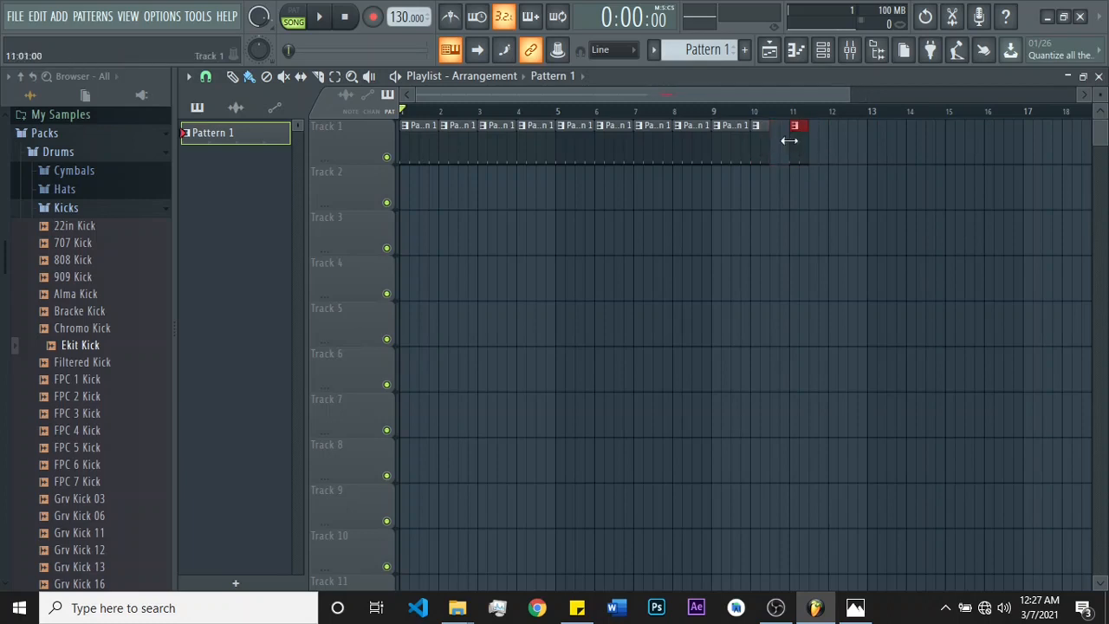
left_click(831, 144)
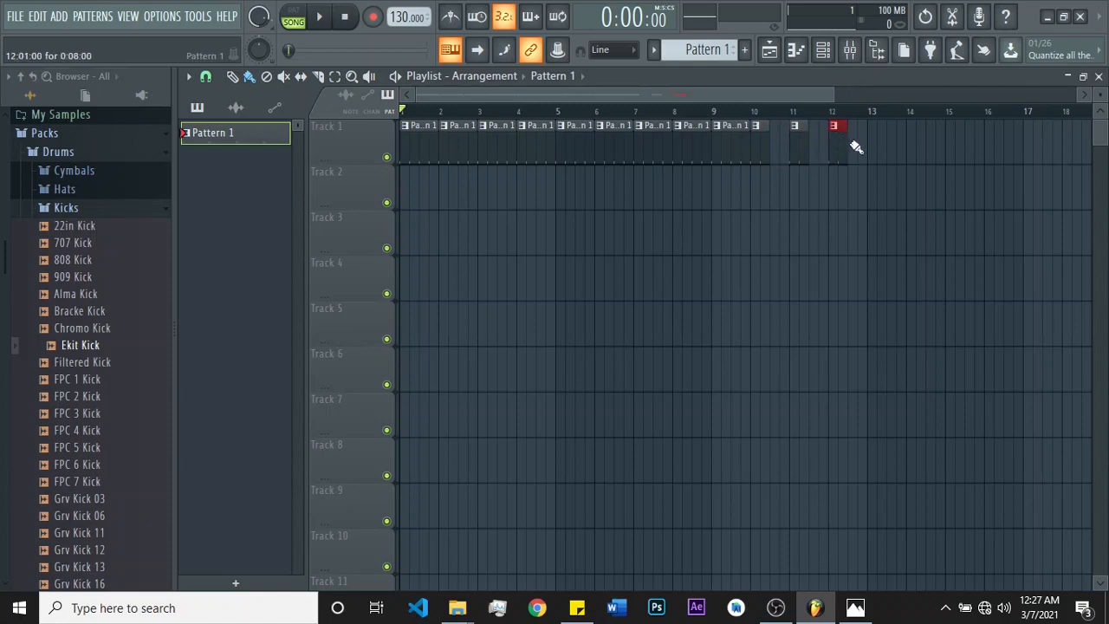
Step: Paint a Pattern 1 clip at bar 13 on Track 1 stretched to two bars, and a half-bar clip at bar 13 on Track 2
left_click(870, 148)
left_click_drag(885, 139, 943, 136)
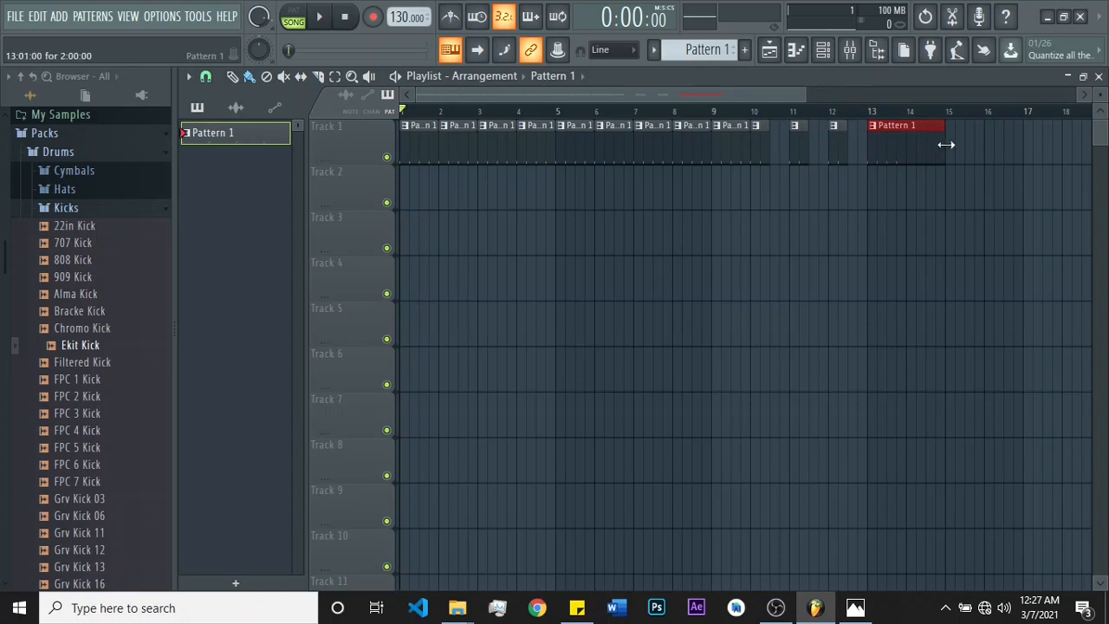
left_click(870, 194)
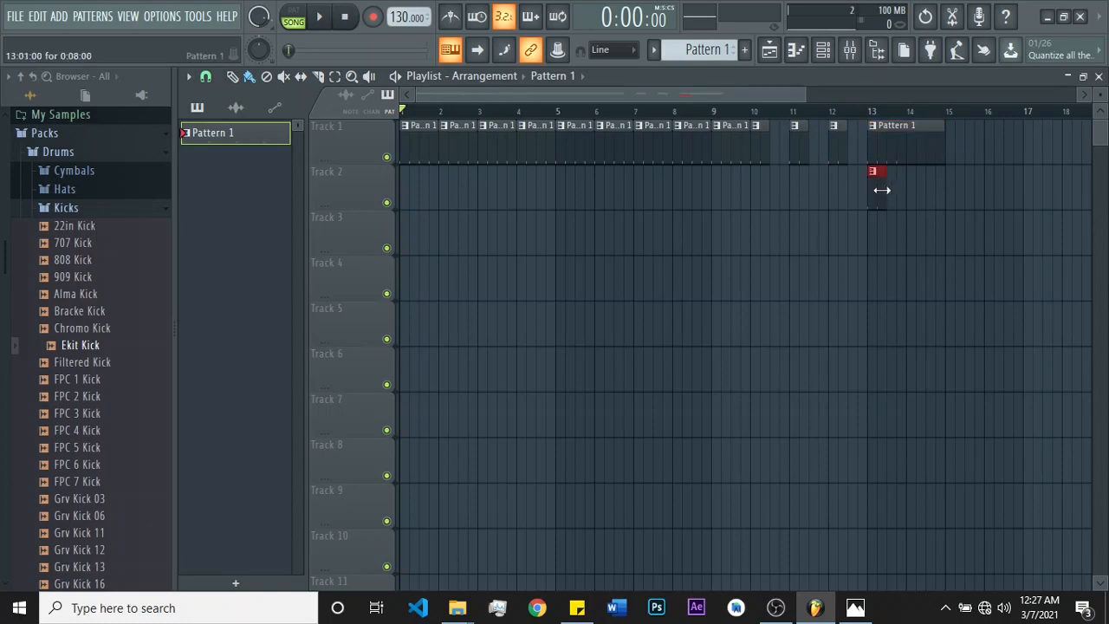
Step: Delete the Pattern 1 clips on Track 2 and all clips from bar 10 onward on Track 1
right_click(881, 190)
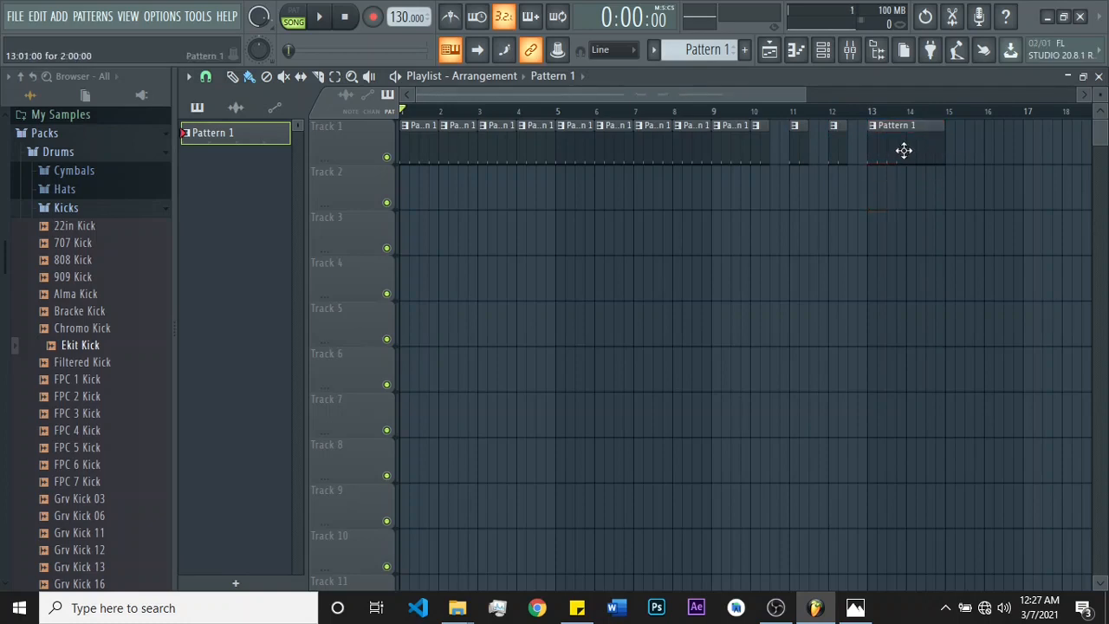
left_click(888, 193)
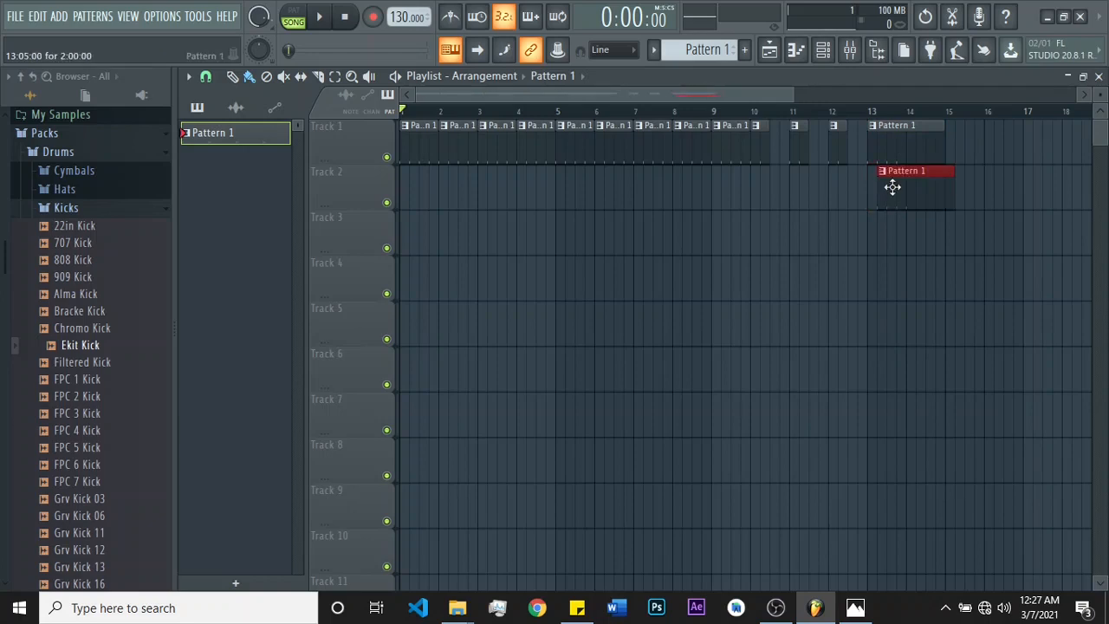
right_click(936, 196)
right_click(915, 156)
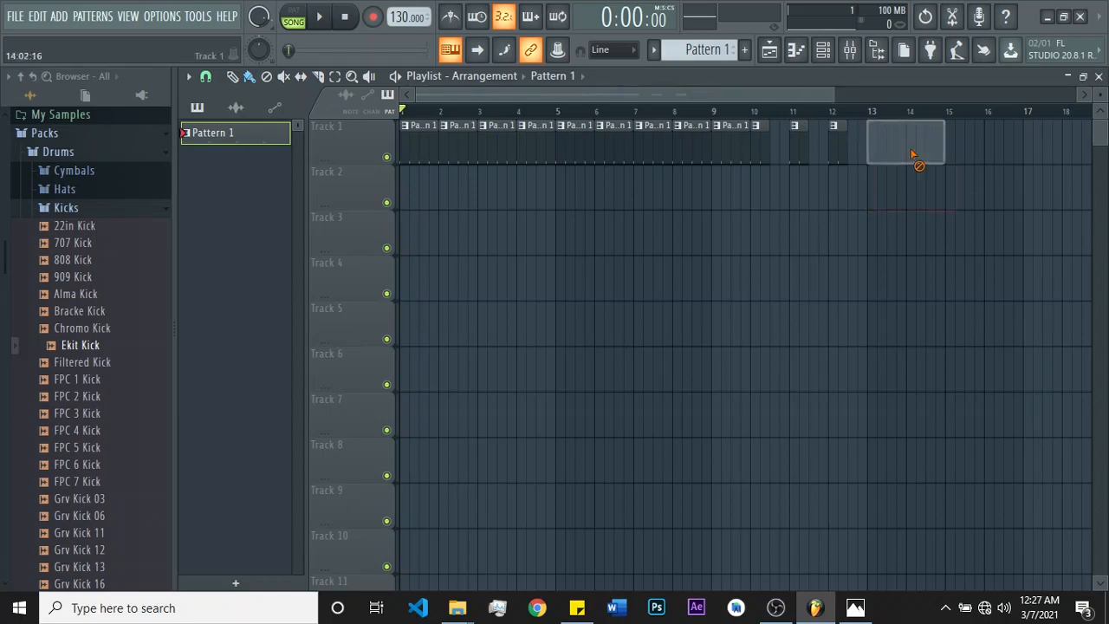
right_click(839, 142)
right_click(799, 147)
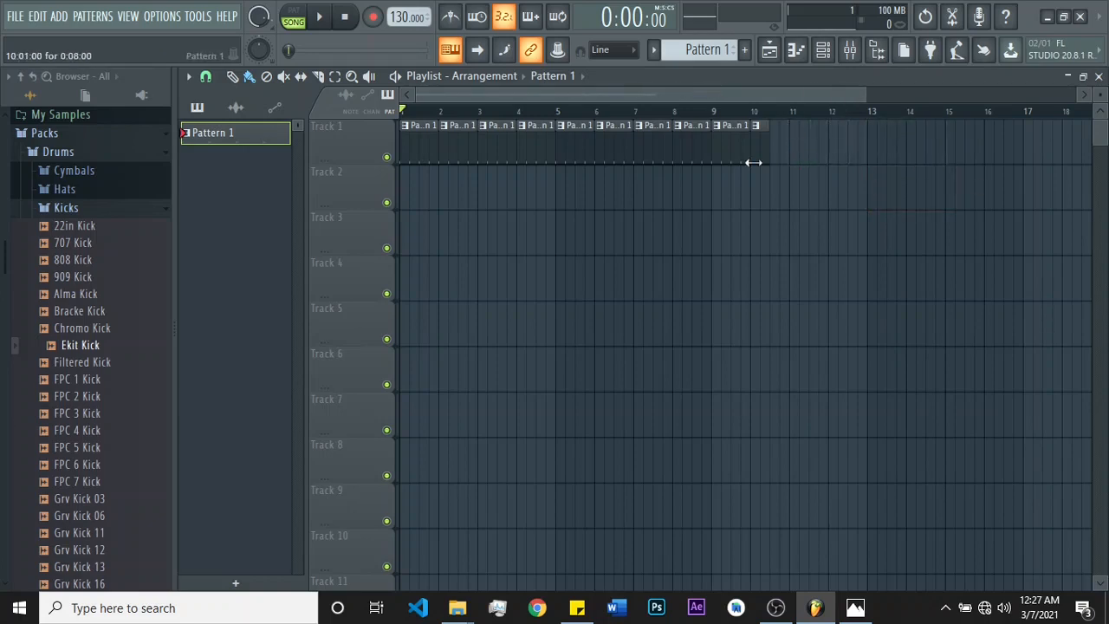
right_click(756, 132)
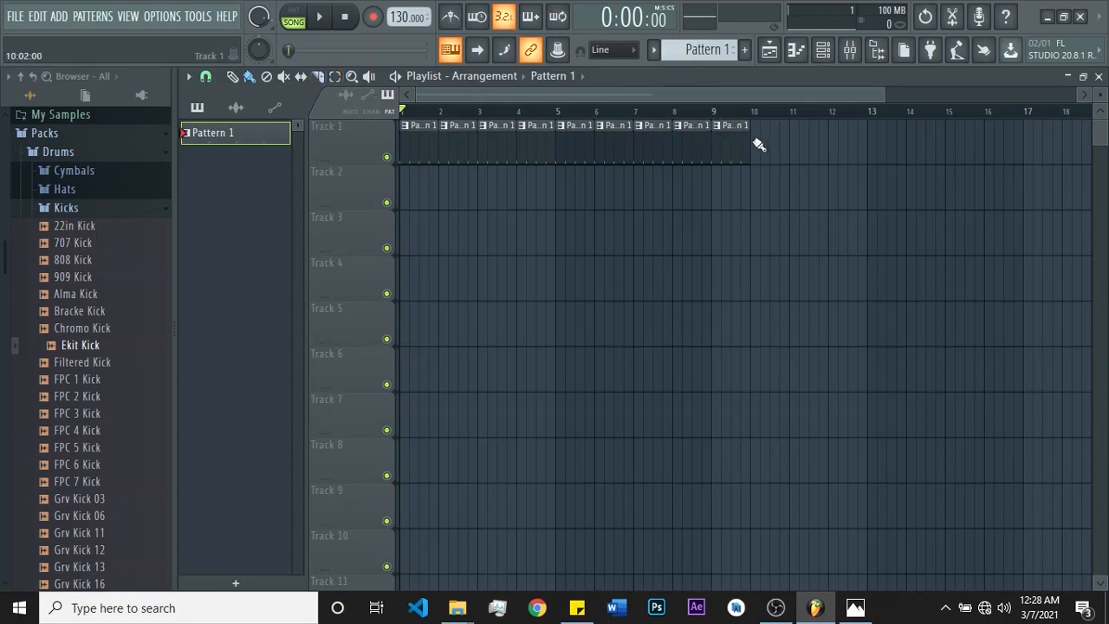
Step: Stretch the Pattern 1 clip at bar 9 on Track 1 to three bars and slice it at bar 11
left_click_drag(746, 142, 827, 135)
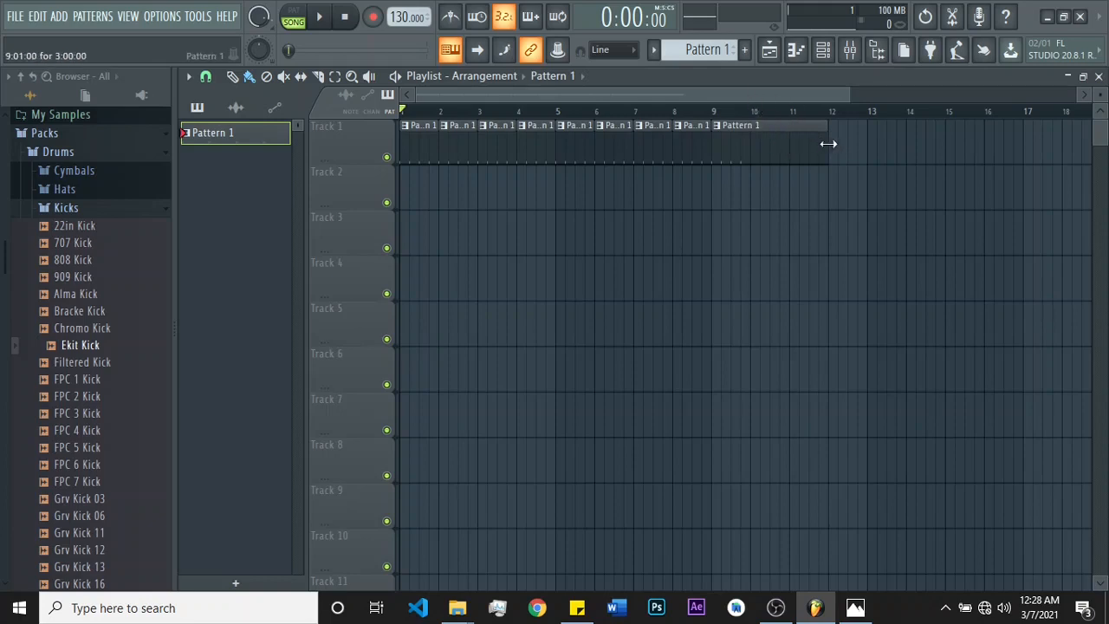
left_click(335, 77)
left_click(319, 77)
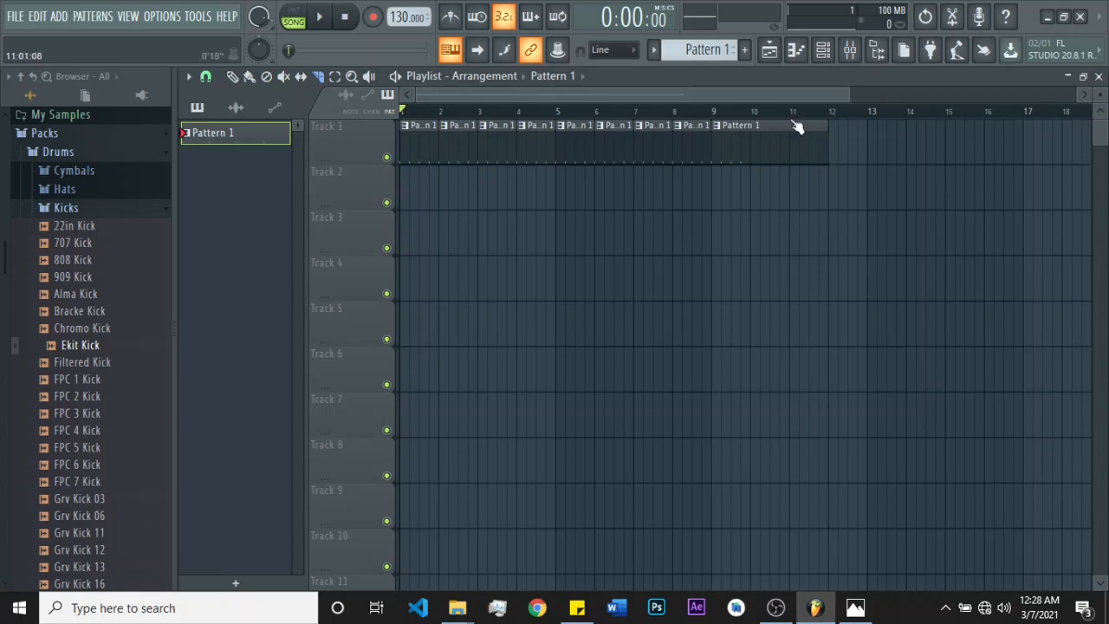
left_click_drag(799, 127, 797, 203)
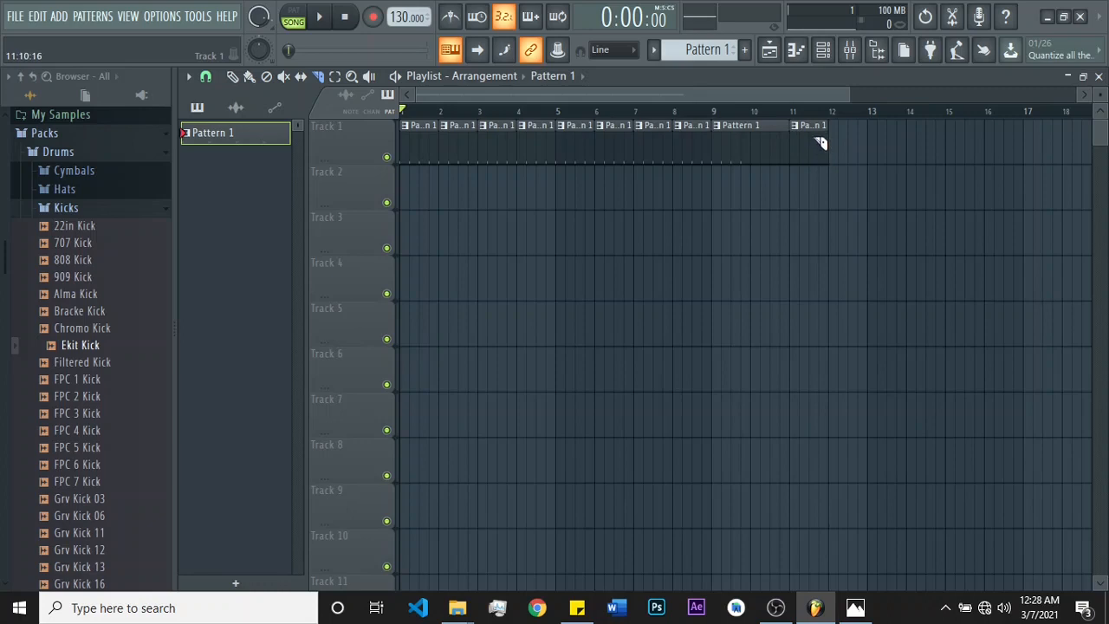
Step: Try moving the sliced bar 11 piece to bar 14 on Track 1, and undo both the move and the slice
left_click(252, 82)
left_click_drag(812, 149, 788, 148)
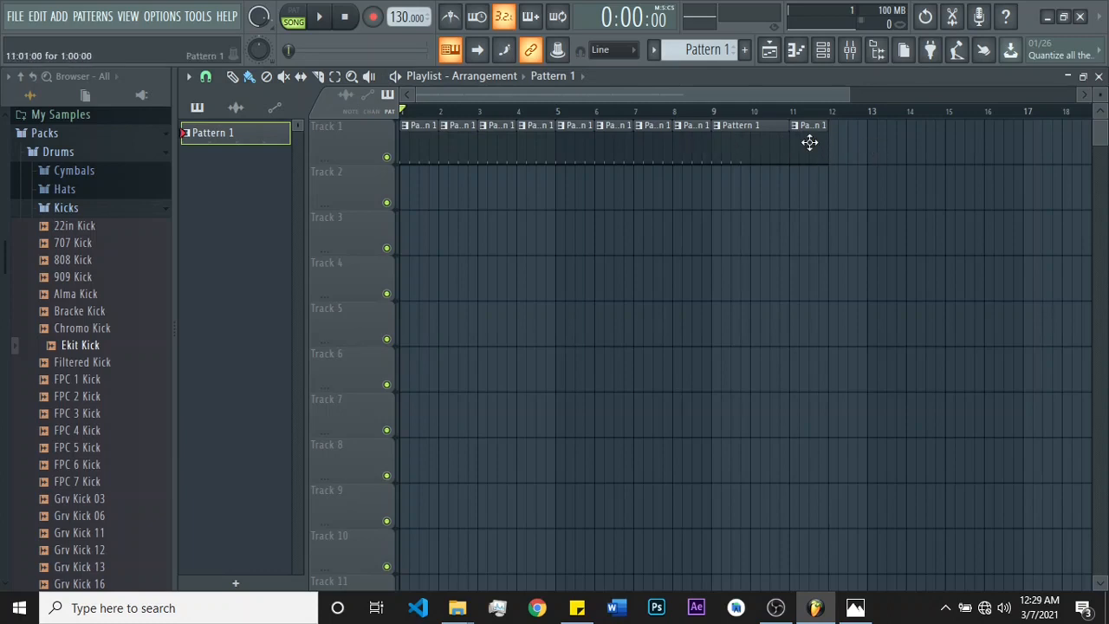
key("ctrl+z")
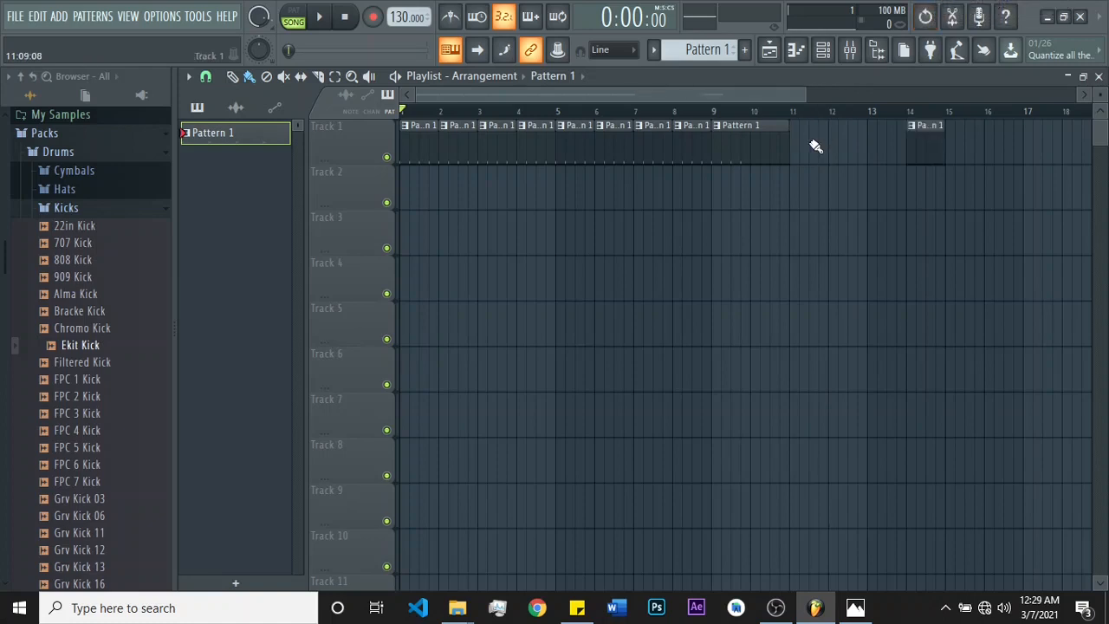
key("ctrl+alt+z")
key("ctrl+alt+z")
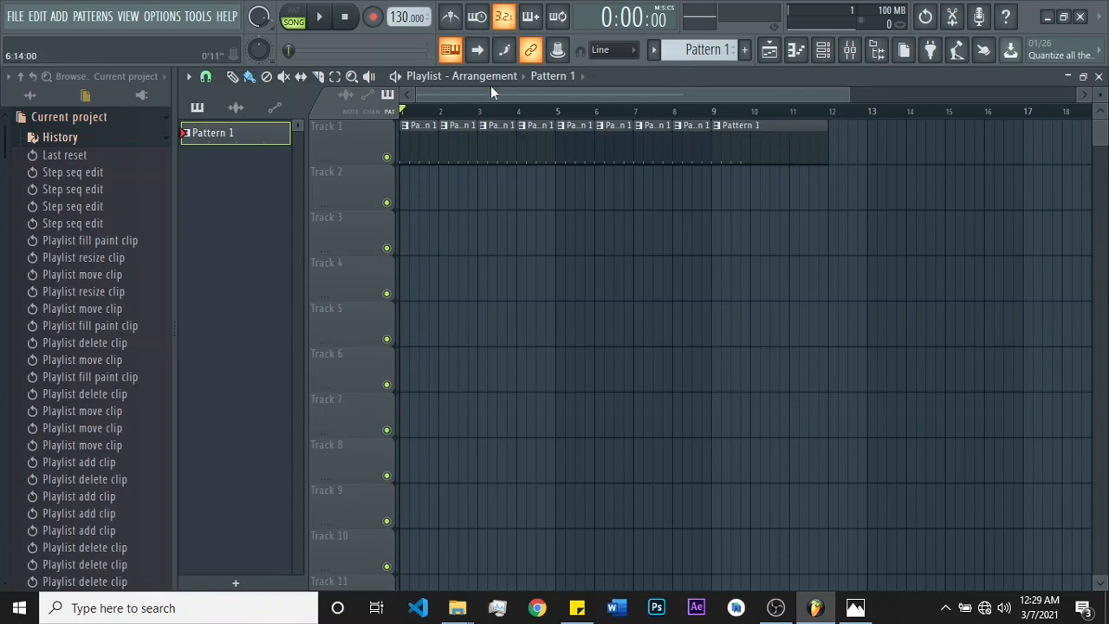
Step: Slice the long bar 9 clip on Track 1 just past bar 11 and discard the part after the cut
left_click(321, 80)
left_click_drag(798, 126, 792, 156)
key("ctrl+z")
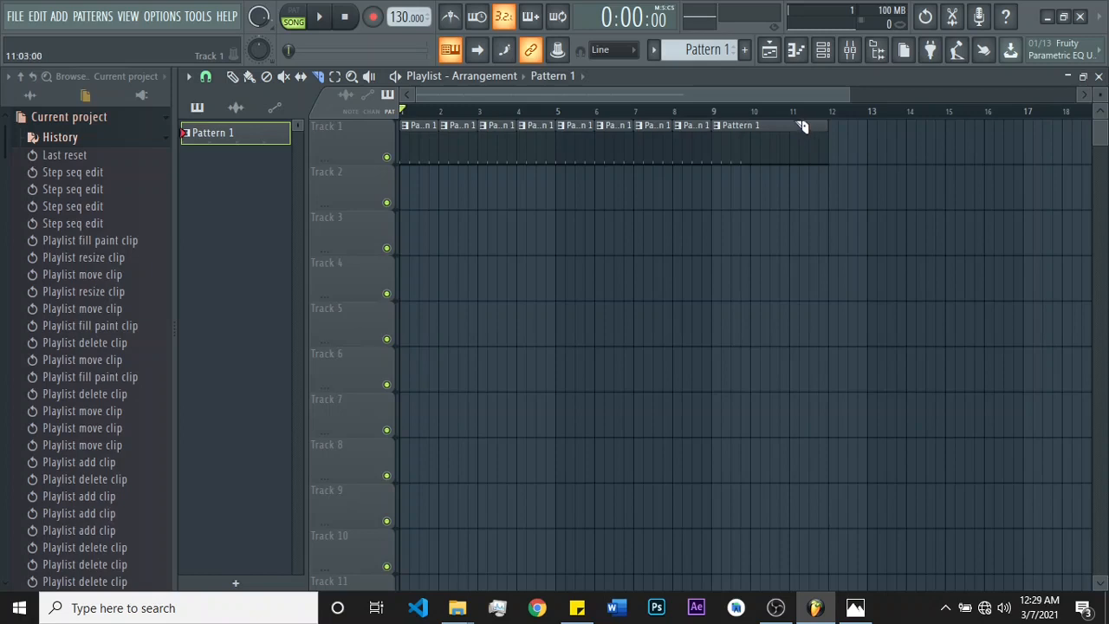
left_click_drag(803, 127, 803, 196)
left_click(249, 76)
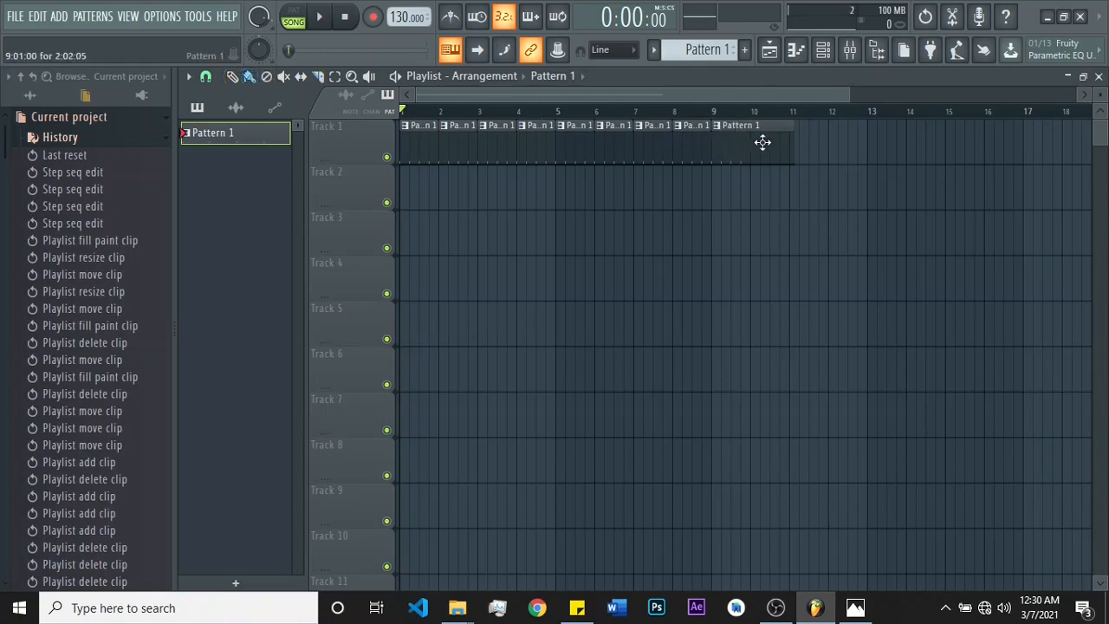
Step: Move the long bar 9 clip to bar 10 on Track 1 and audition it soloed
left_click_drag(762, 143, 800, 147)
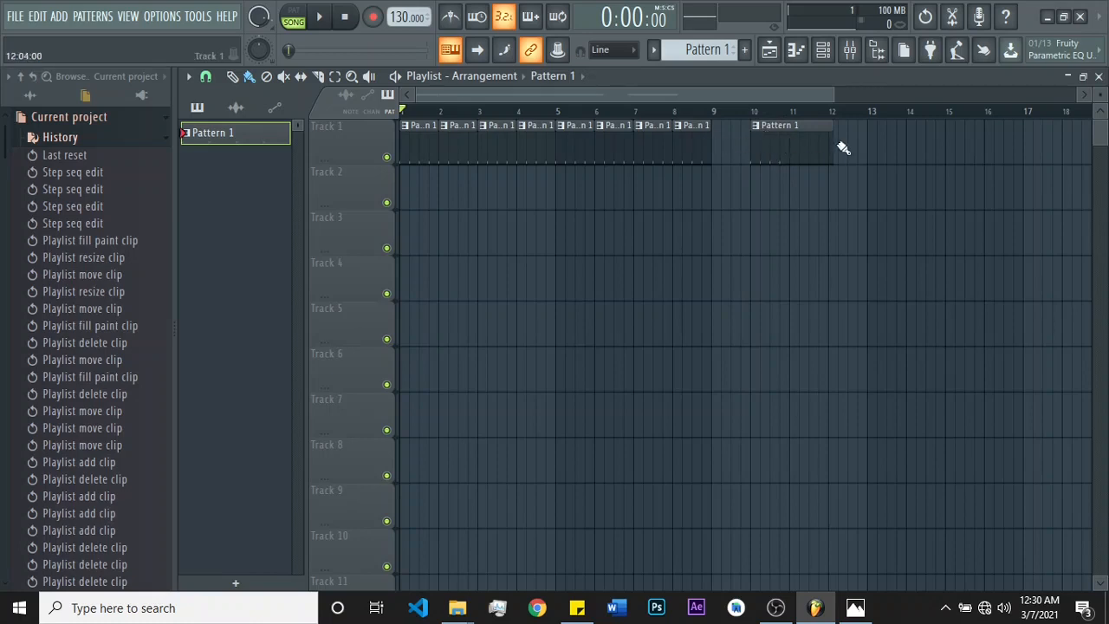
right_click(773, 130, "alt")
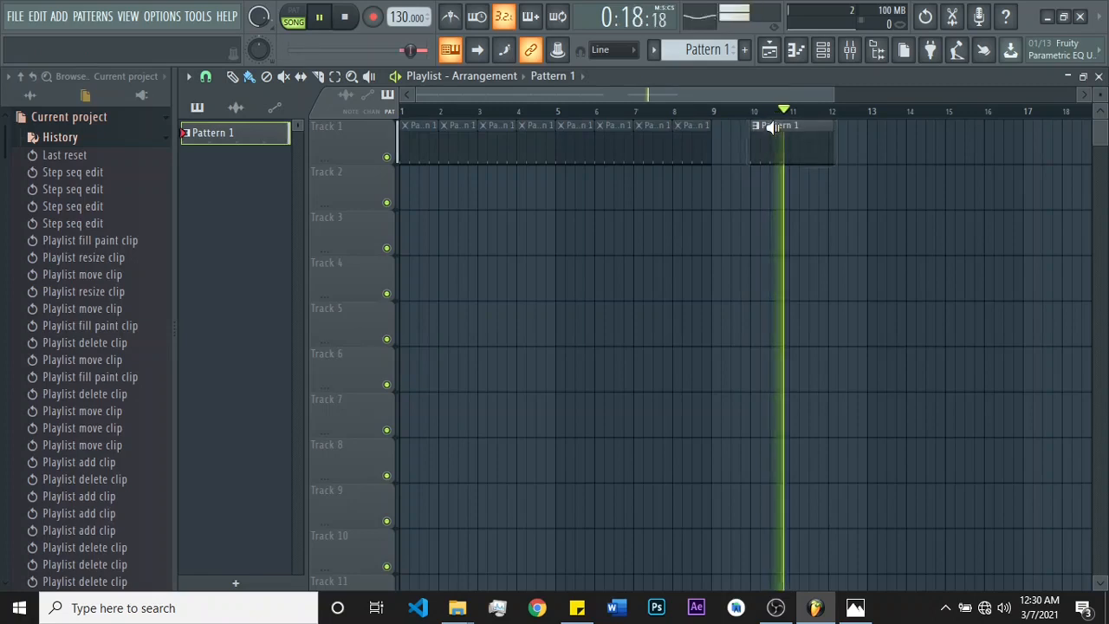
Step: Slice the bar 10 clip on Track 1 a little past mid-bar and discard the part before the cut
left_click(319, 78)
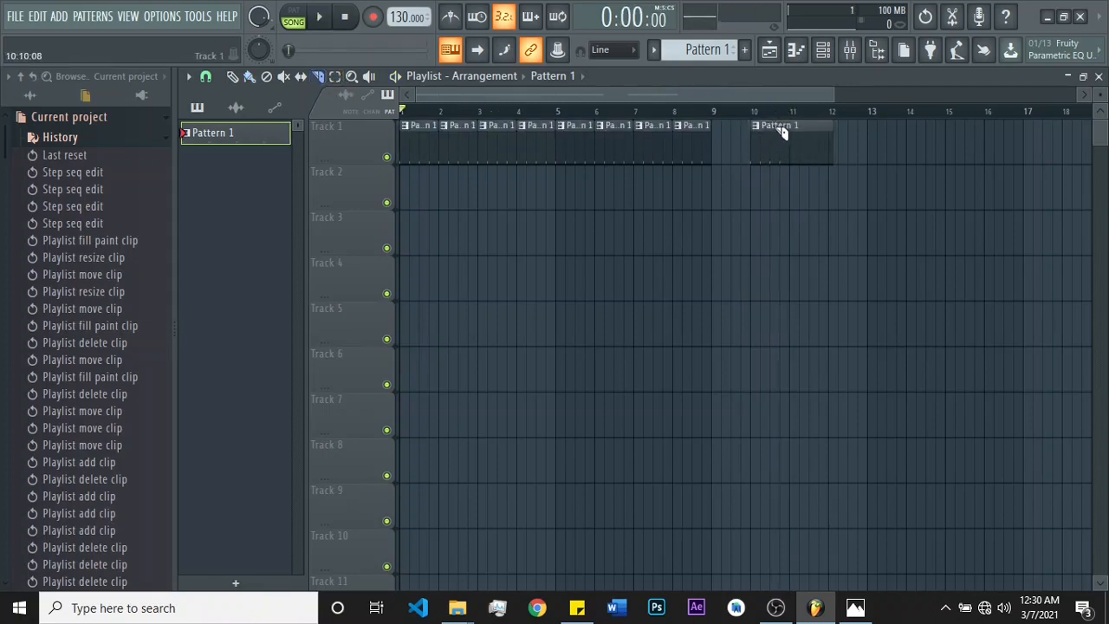
left_click_drag(783, 128, 782, 179)
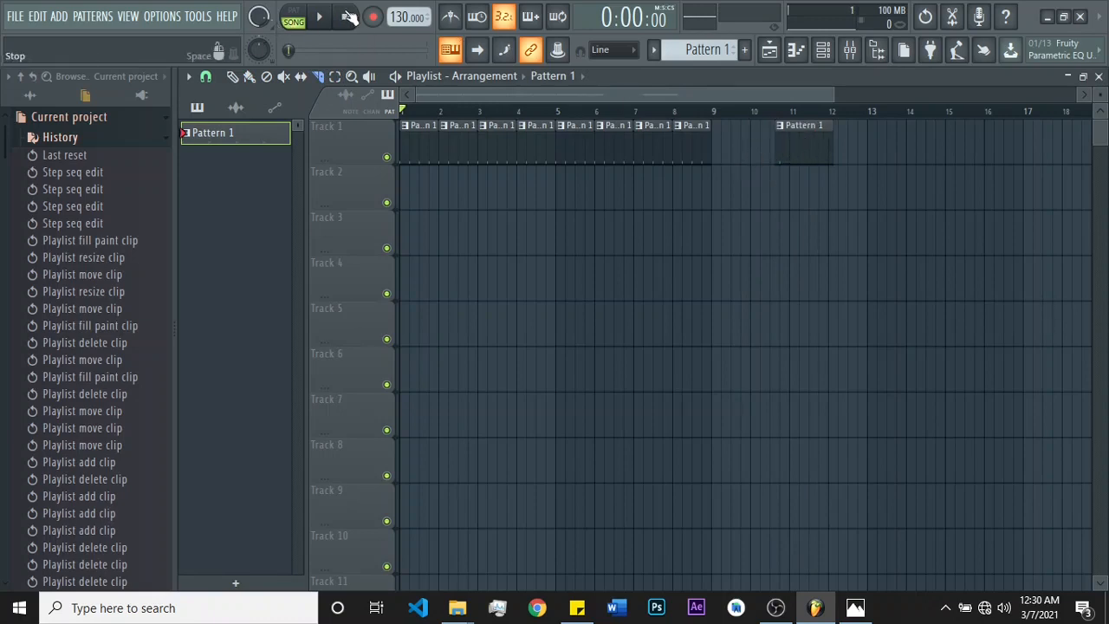
left_click(317, 76)
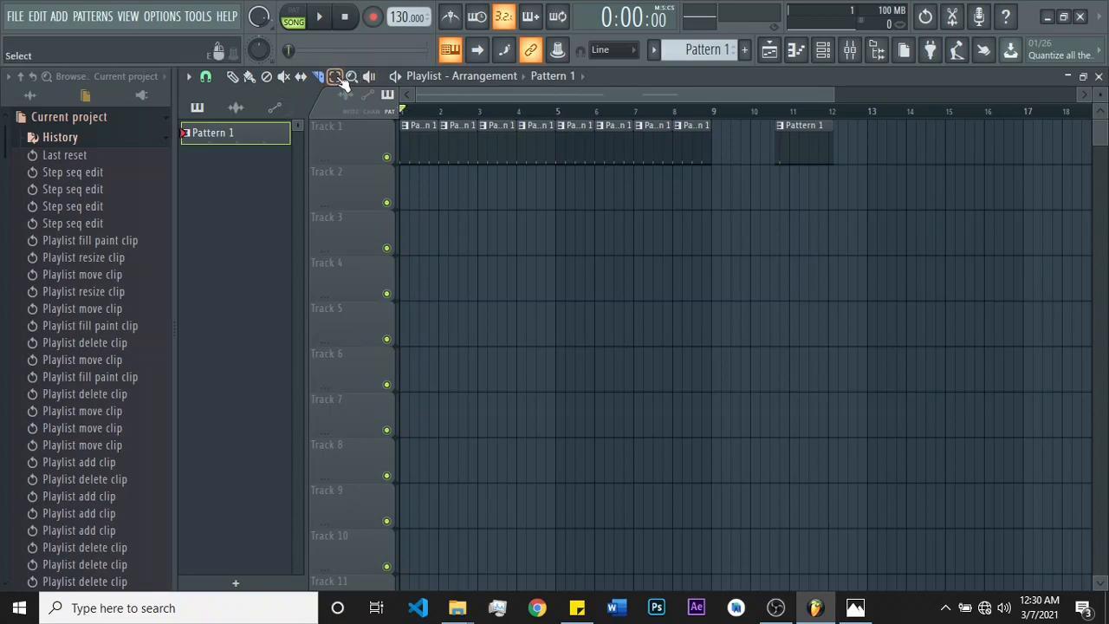
Step: Return the browser to all content and collapse the Kicks and Packs folders
left_click(29, 95)
left_click(91, 211)
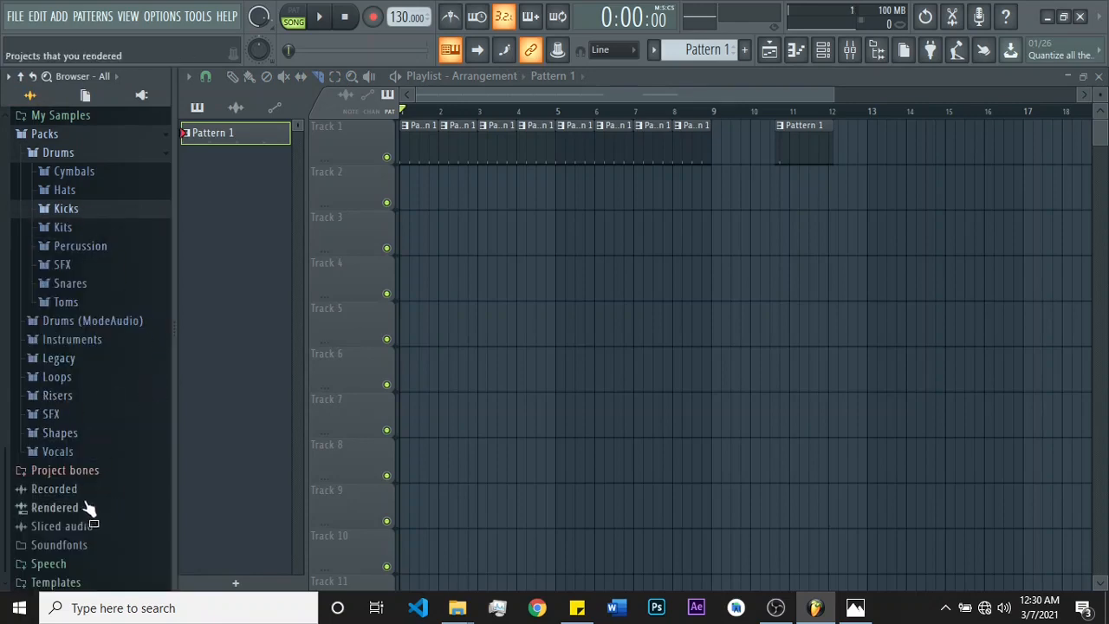
scroll(76, 264, "up", 3)
scroll(76, 263, "up", 3)
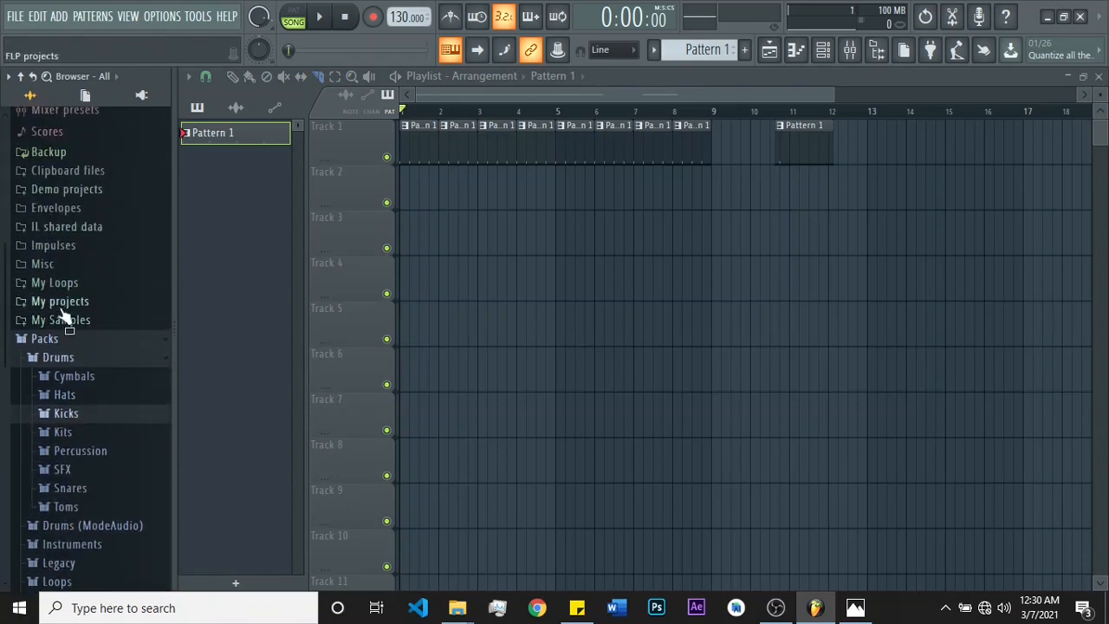
left_click(46, 339)
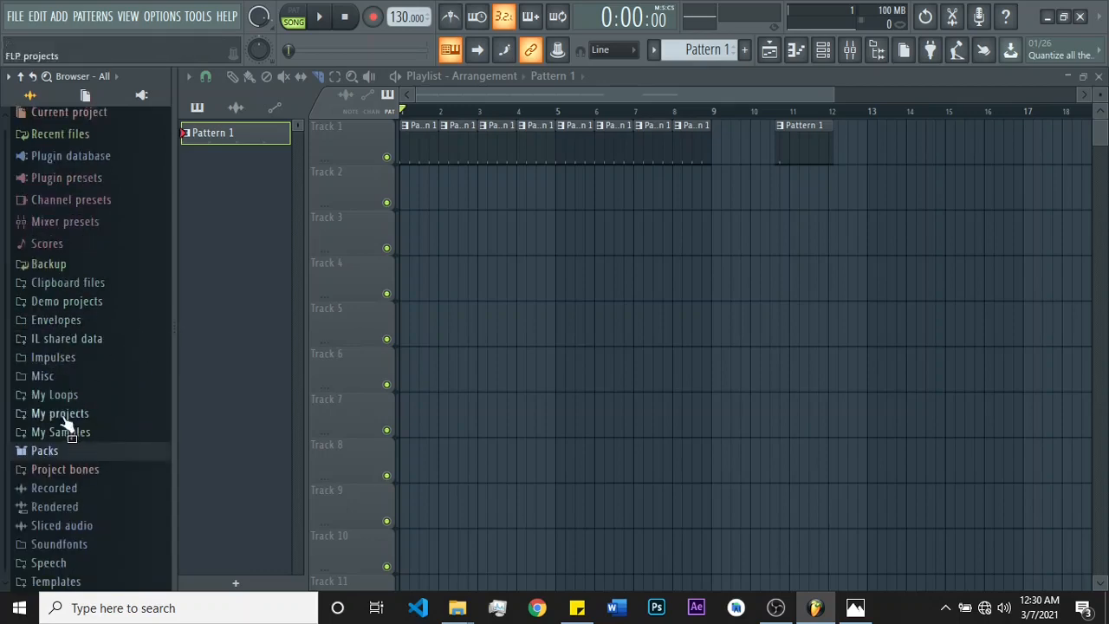
Step: Place the loop "2 Deobeats Music Hard Keys Fminor 155bpm" from My Loops > Producer Community > Loops > DeoBeats at bar 1 on Track 2
left_click(69, 398)
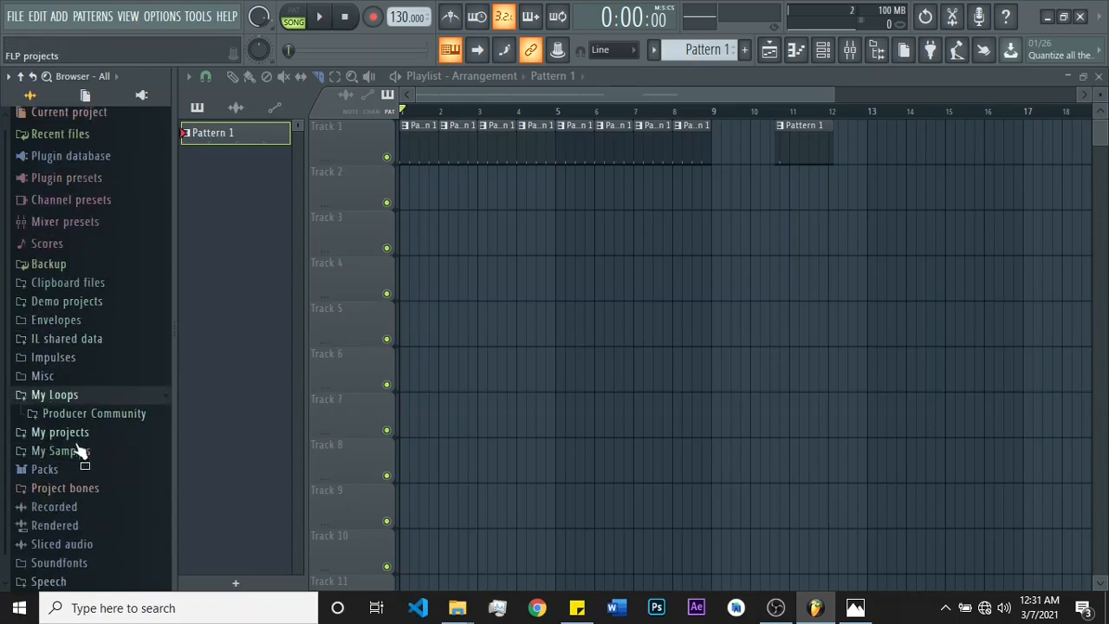
left_click(87, 416)
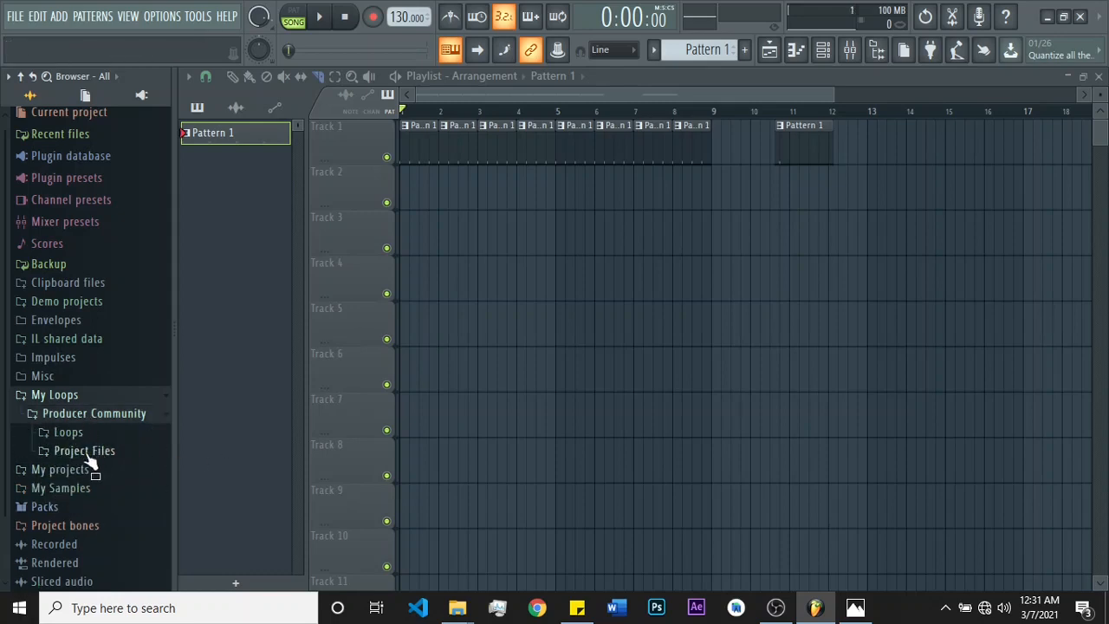
left_click(65, 433)
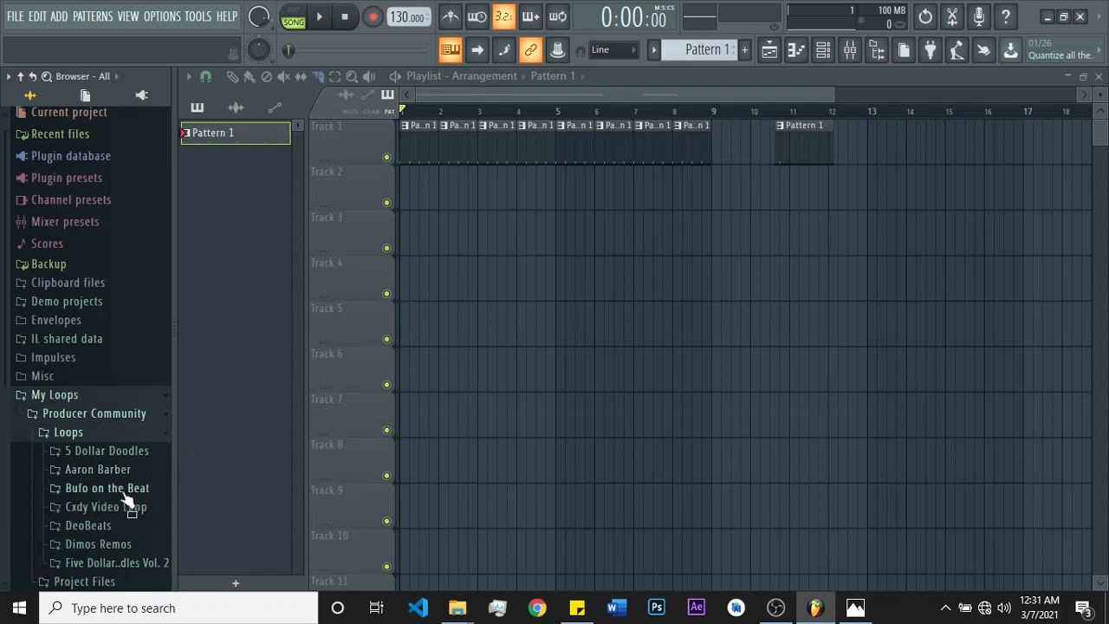
left_click(101, 525)
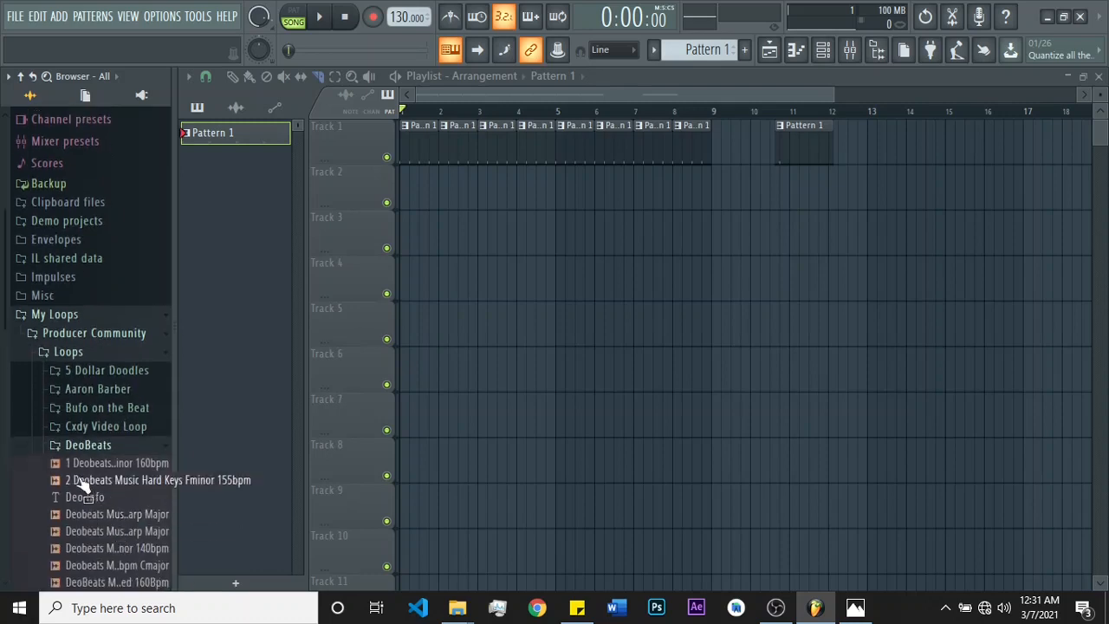
left_click(106, 481)
left_click_drag(112, 488, 407, 189)
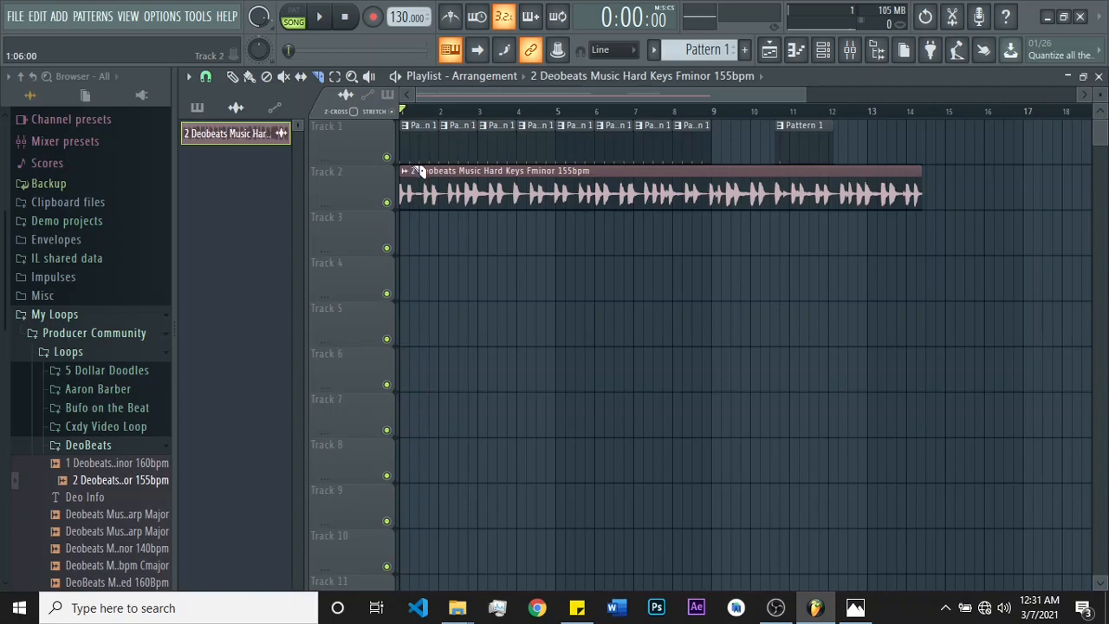
Step: Slice the audio loop on Track 2 a quarter bar and a half bar into bar 1
left_click_drag(409, 162, 416, 225)
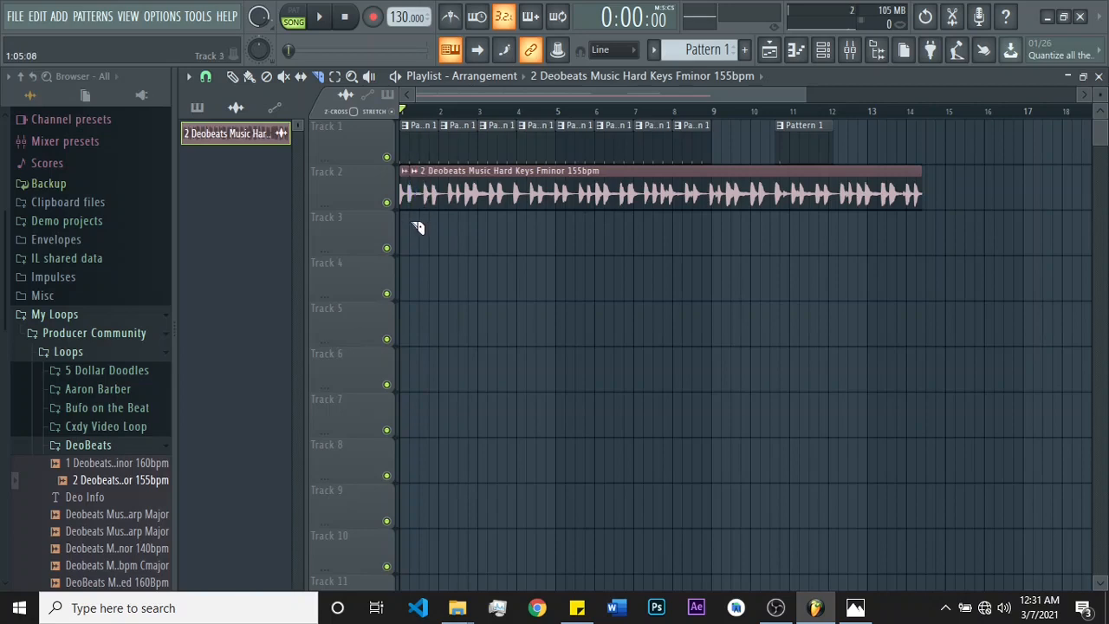
key("ctrl+z")
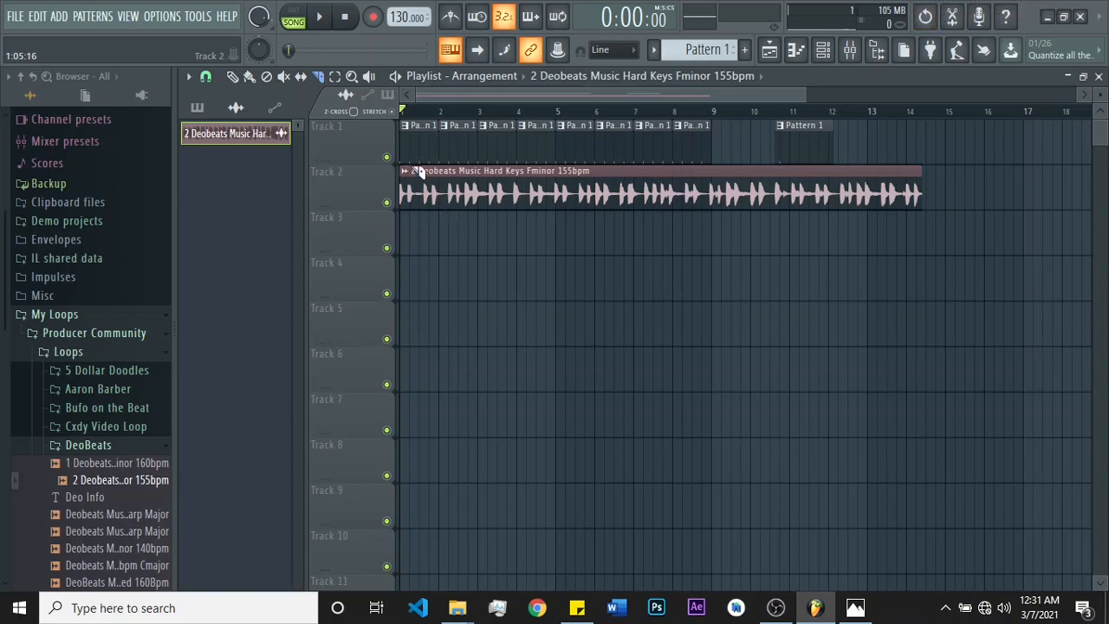
left_click_drag(416, 167, 419, 229)
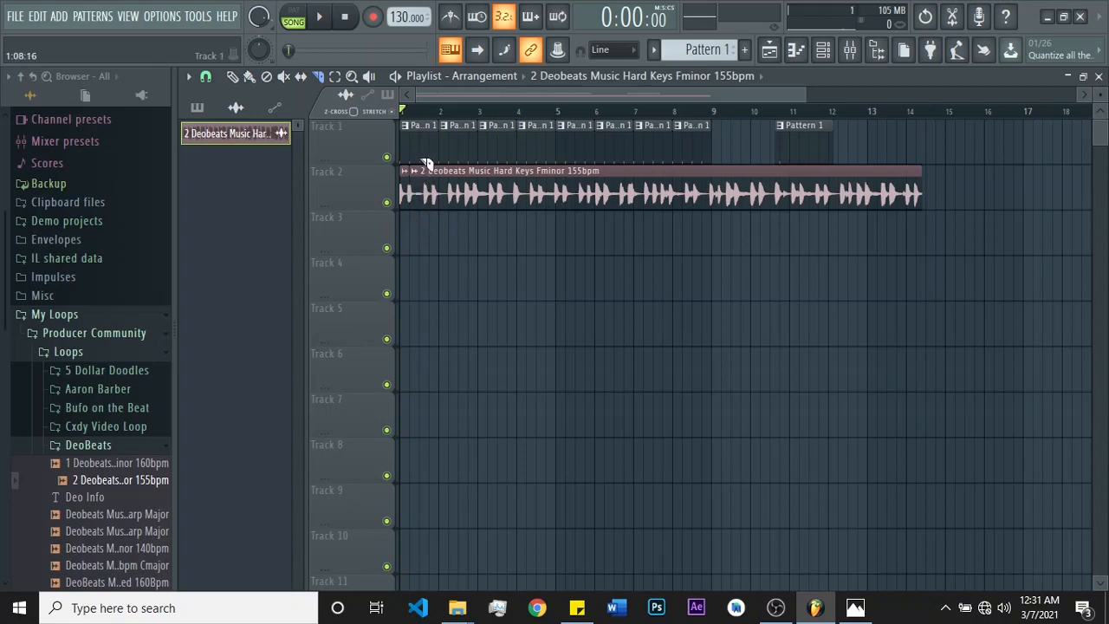
left_click_drag(424, 168, 432, 231)
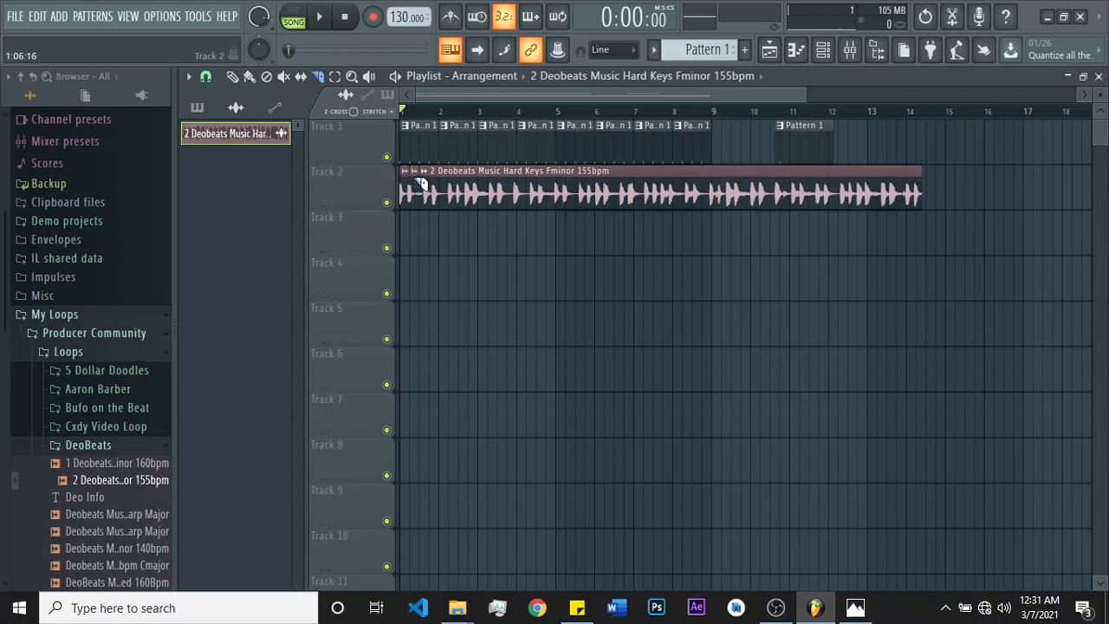
Step: Try deleting the second slice of the audio loop while the Paint tool is active, and undo the deletion
left_click(250, 79)
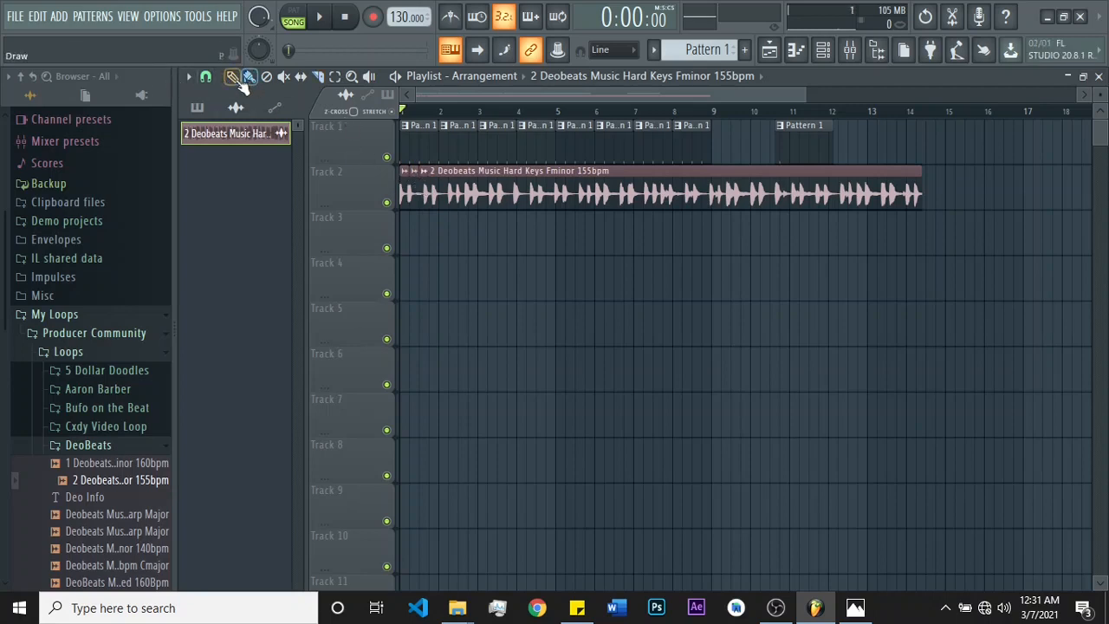
right_click(413, 178)
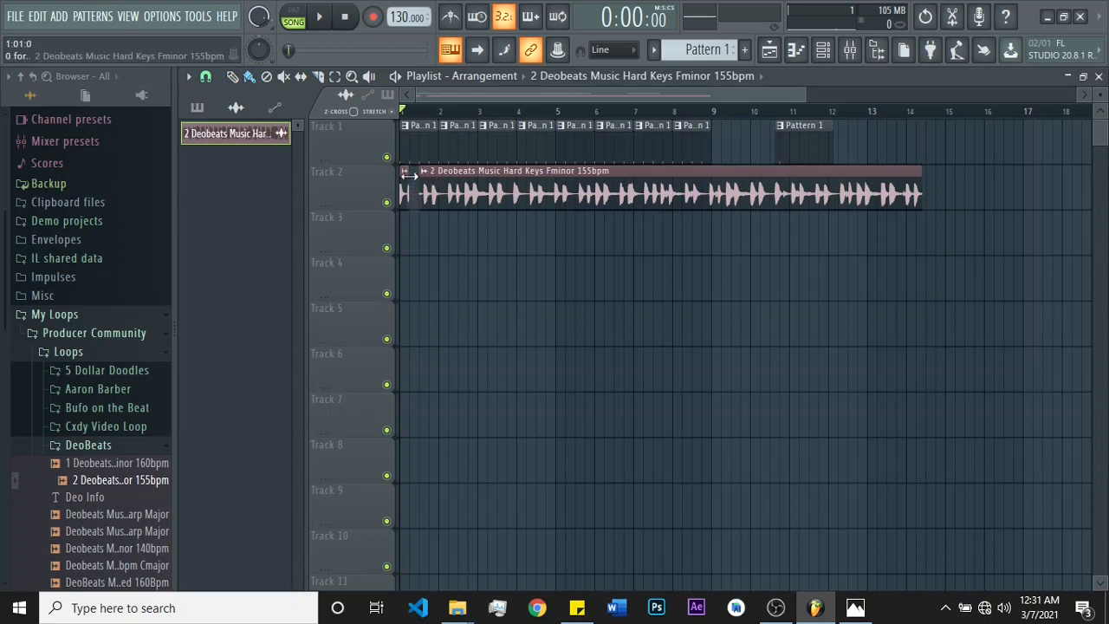
key("ctrl+z")
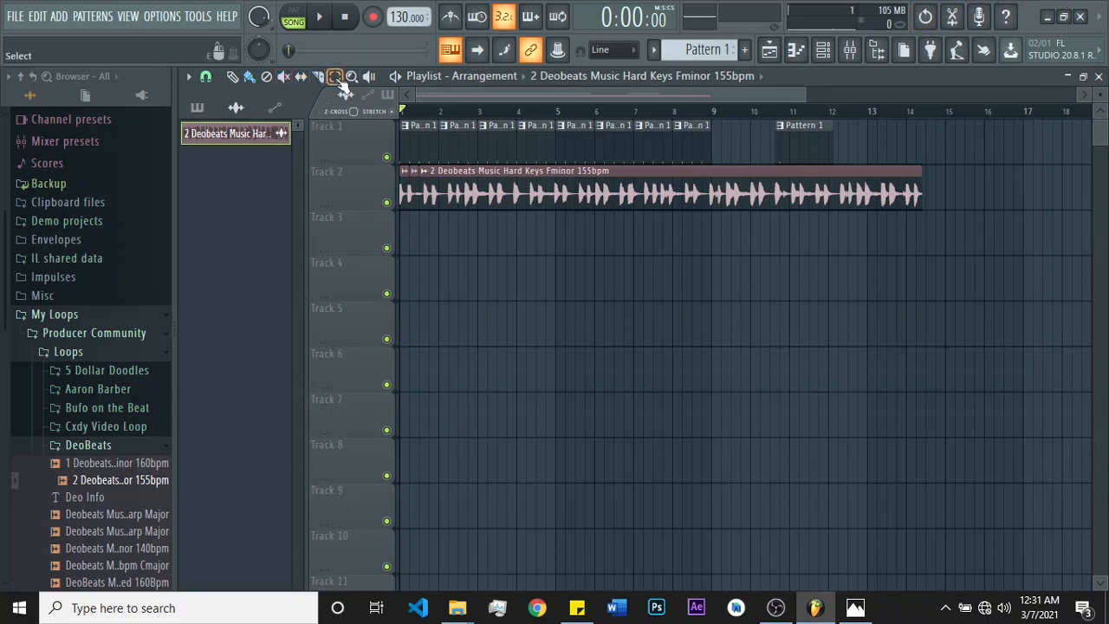
Step: Remove the second slice of the audio loop on Track 2 with the Delete tool
left_click(268, 77)
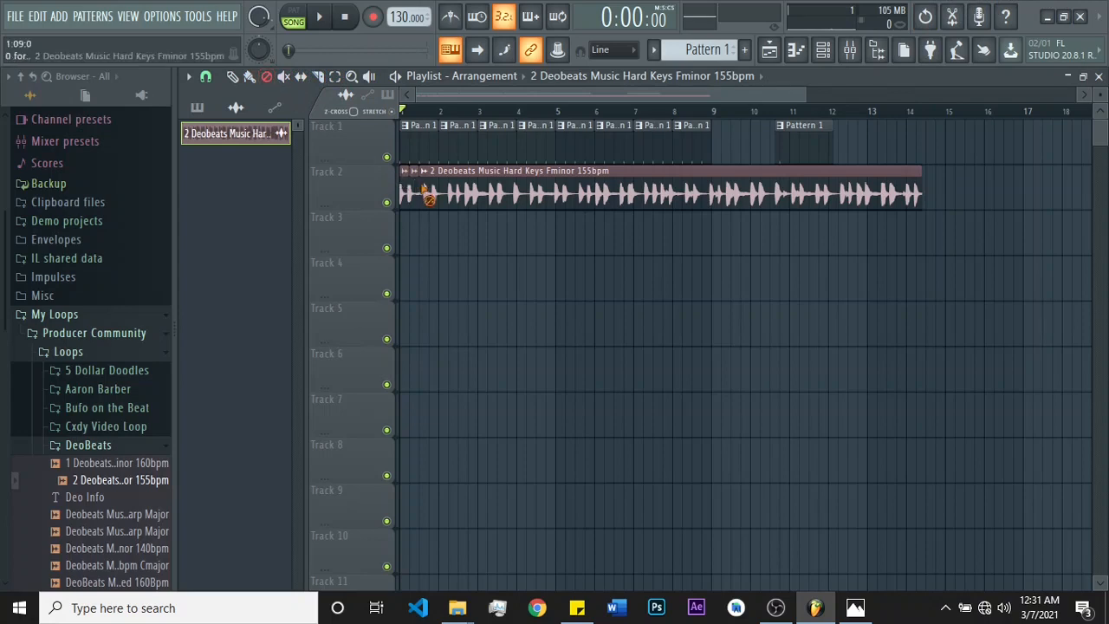
left_click(416, 184)
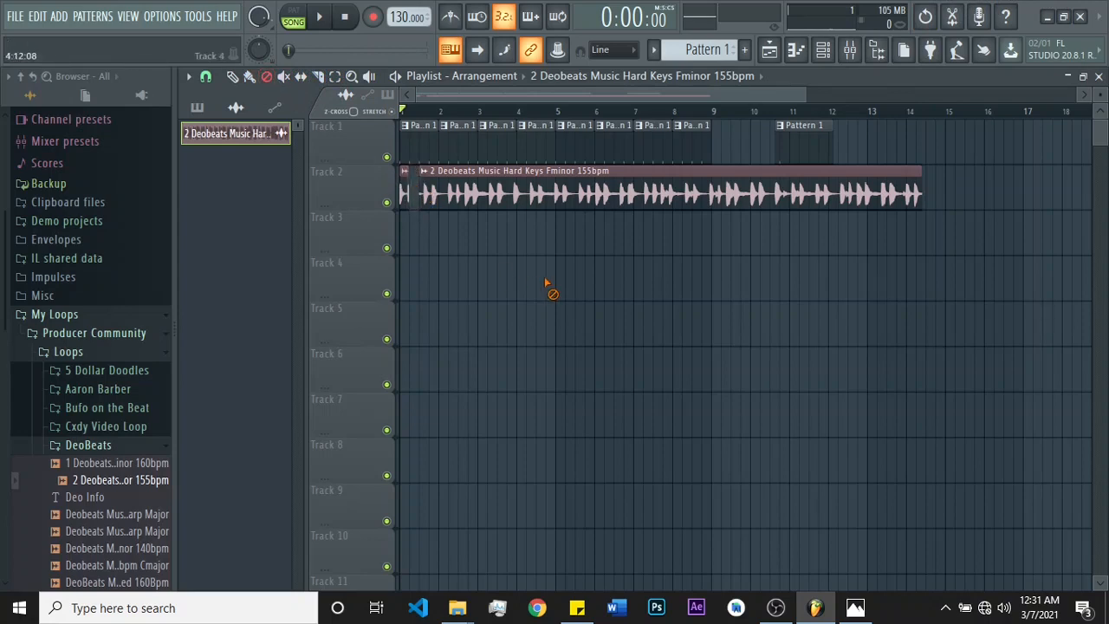
Step: Slice off the end of the Track 2 audio loop at about bar 12, and undo that cut plus the earlier slices and deletion
left_click(318, 76)
left_click_drag(844, 169, 849, 227)
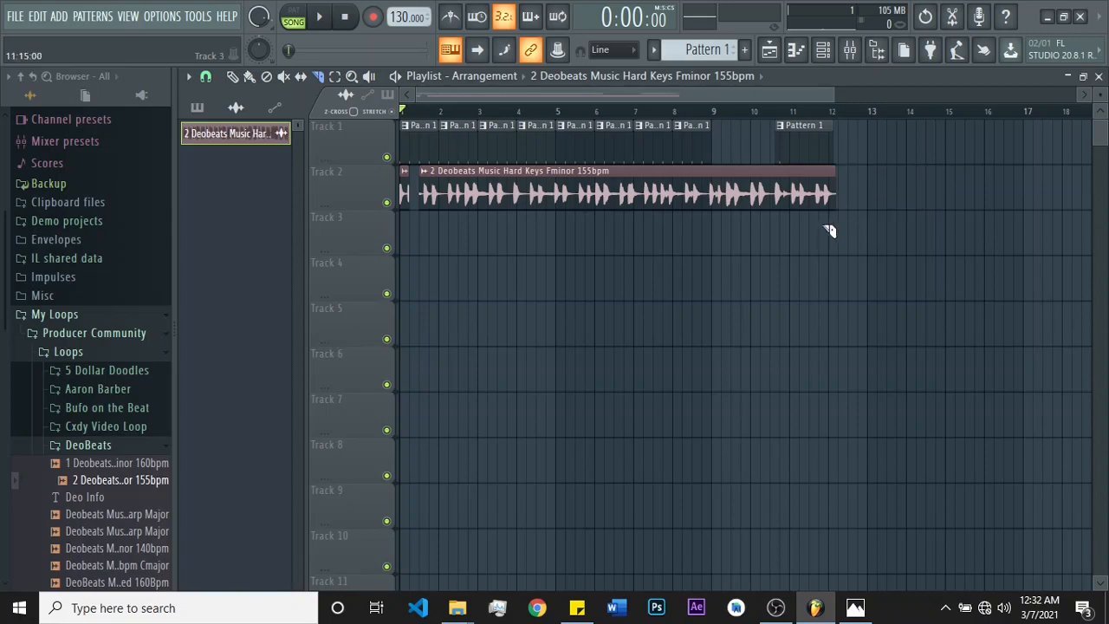
key("ctrl+alt+z")
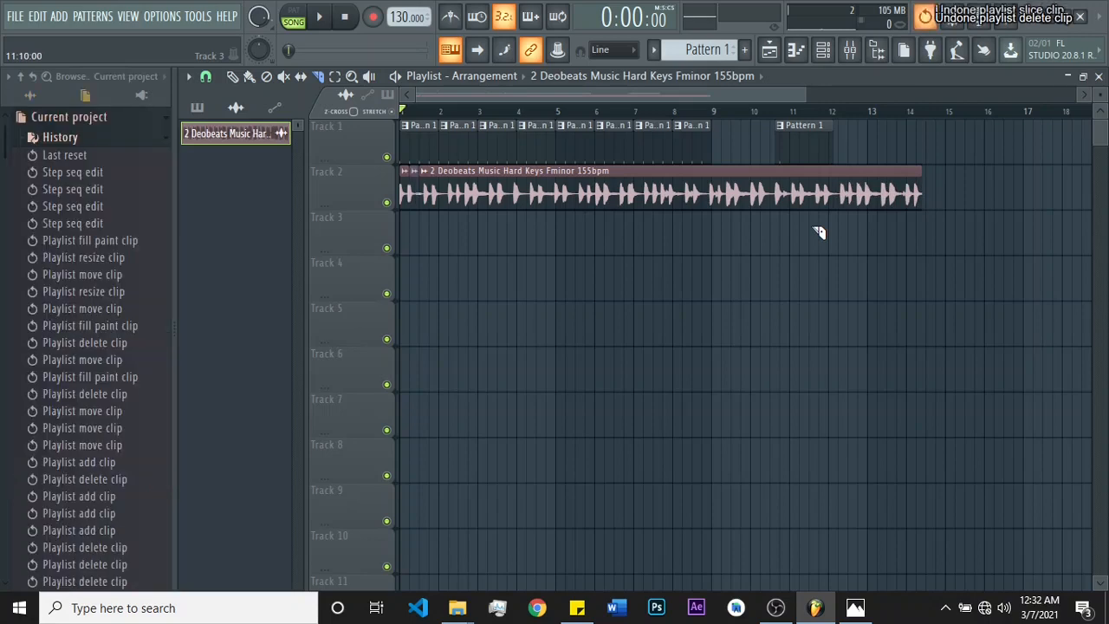
key("ctrl+alt+z")
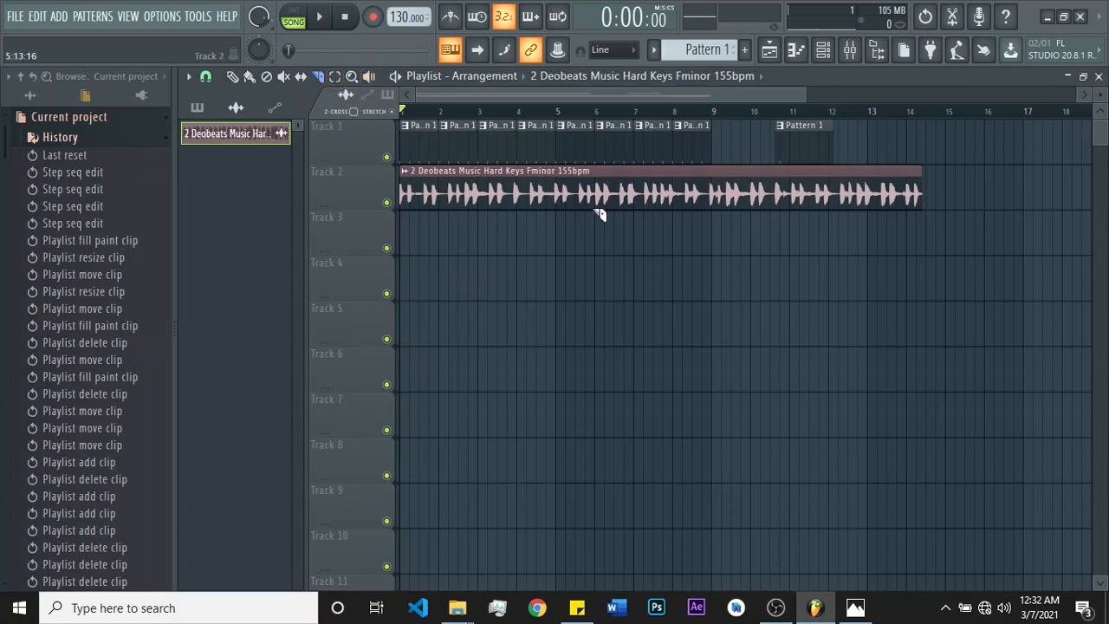
Step: Select all clips on Tracks 1 and 2 while the Draw tool is active, and reduce the selection to the Pattern 1 clip at bar 5
left_click(236, 77)
left_click_drag(421, 216, 899, 163)
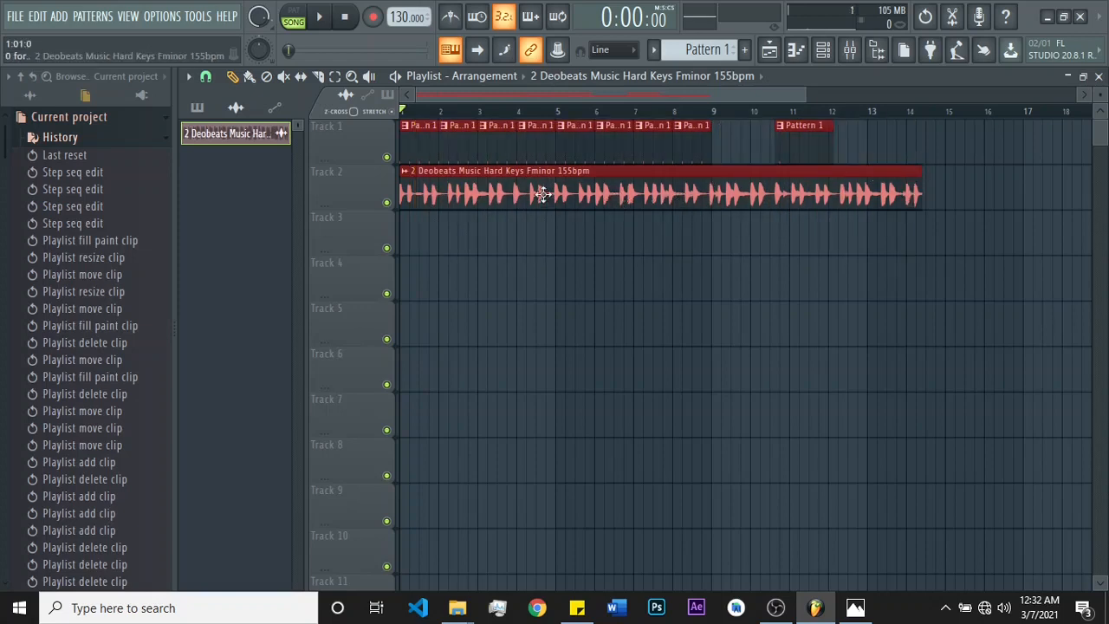
left_click(554, 149)
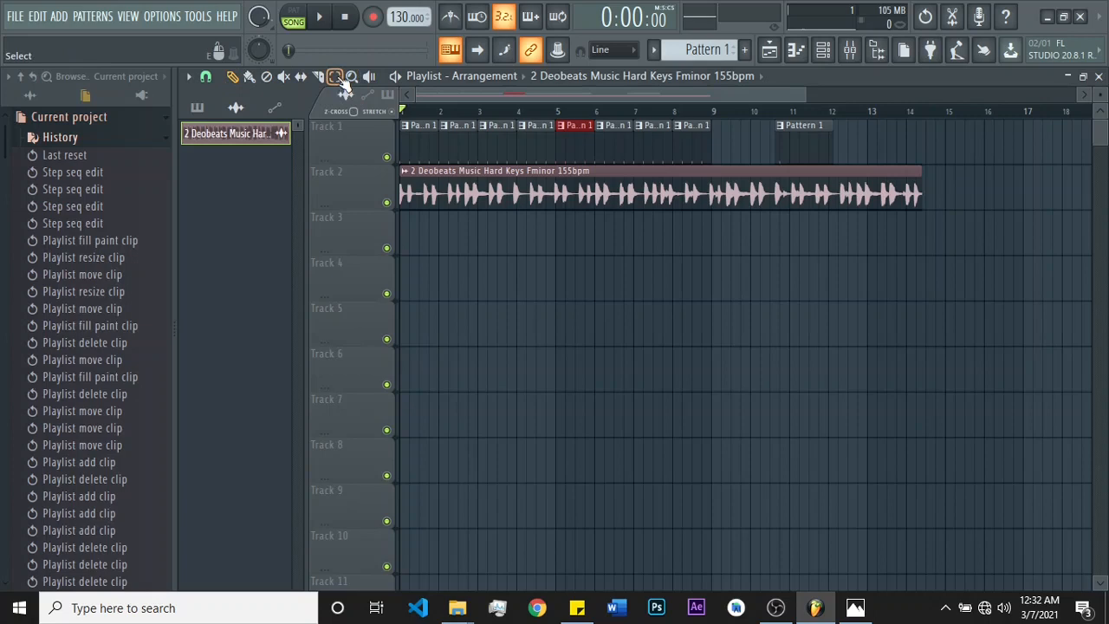
Step: Select all clips on Tracks 1 and 2 with the Select tool, and reduce the selection to the first Pattern 1 clip
left_click(335, 77)
left_click_drag(407, 127, 997, 212)
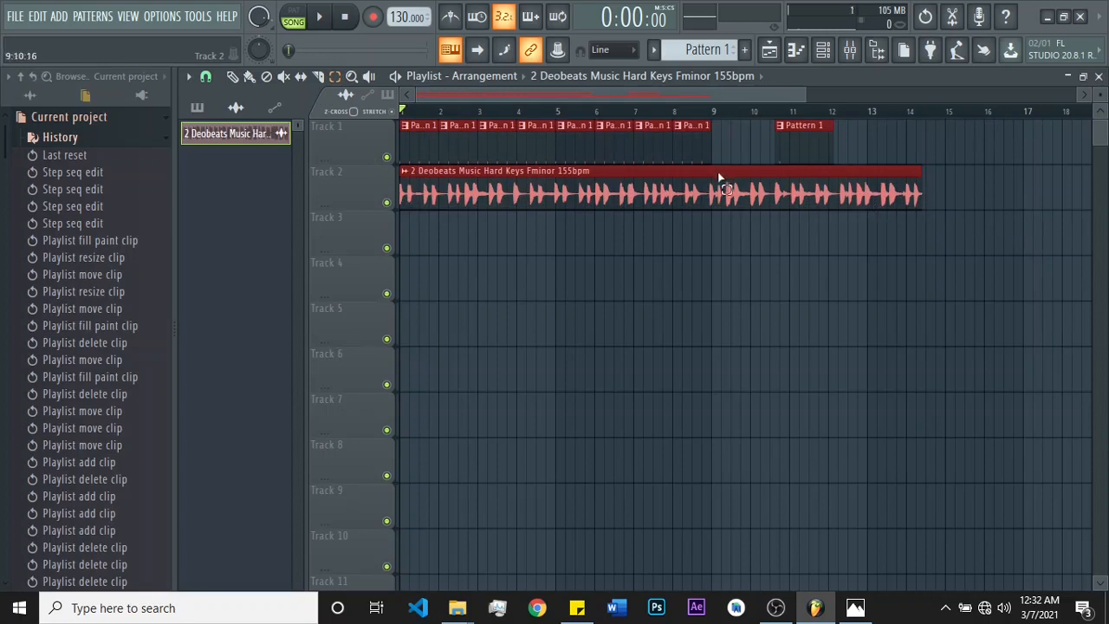
left_click(415, 143)
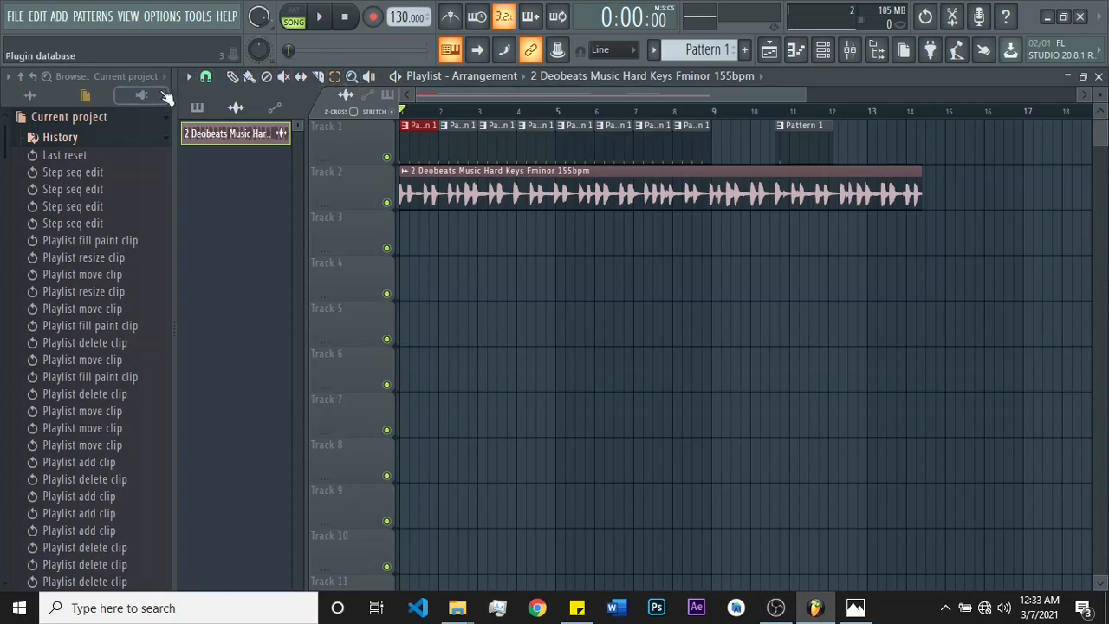
Step: Delete the audio loop from Track 2 while the Paint tool is active
left_click(249, 77)
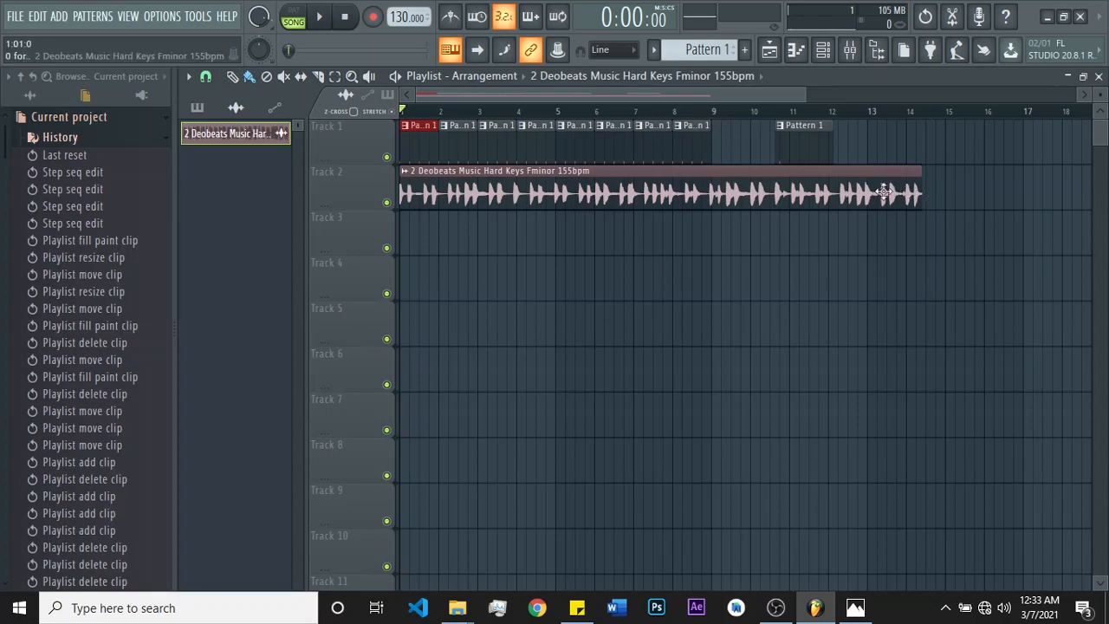
right_click(626, 193)
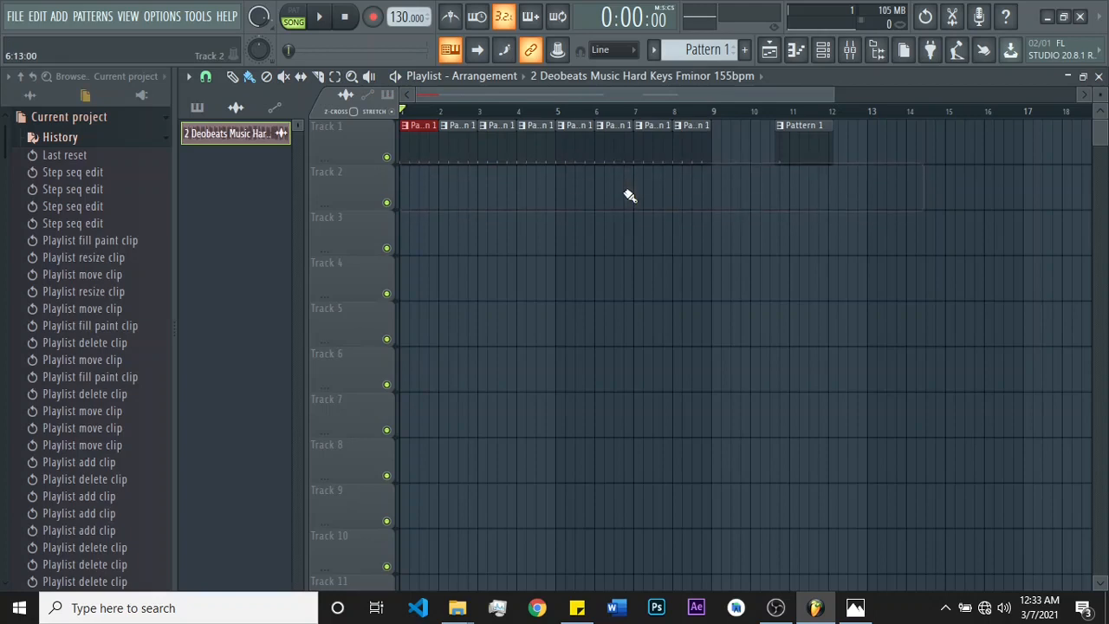
left_click(284, 76)
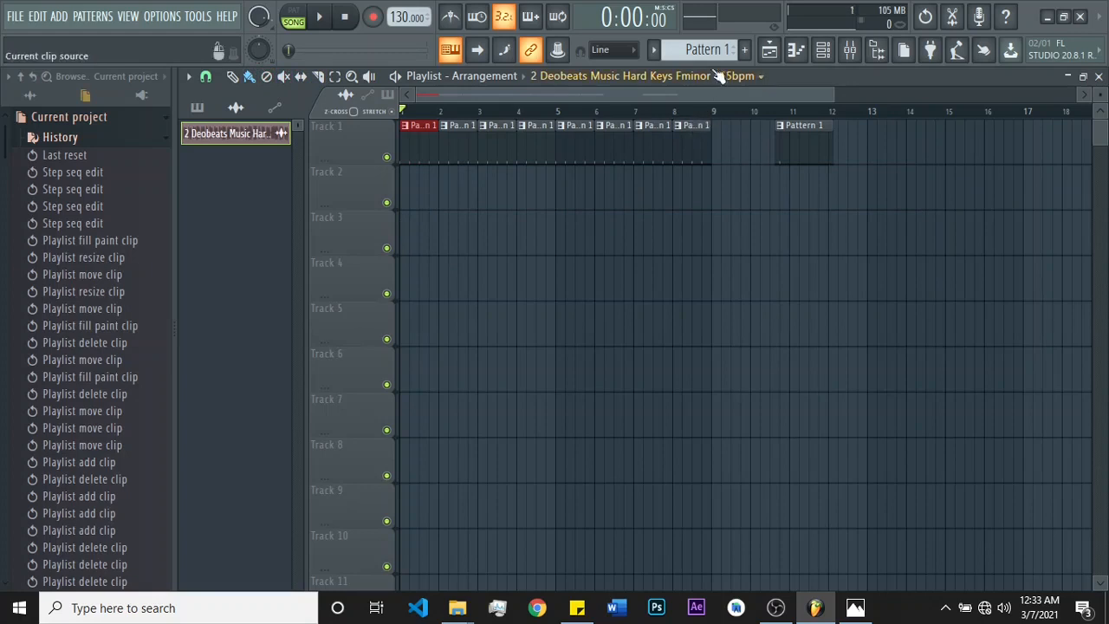
Step: Place the audio clip "2 Deobeats Music Hard Keys Fminor 155bpm" from the project's audio clips at bar 1 on Track 2
left_click(198, 108)
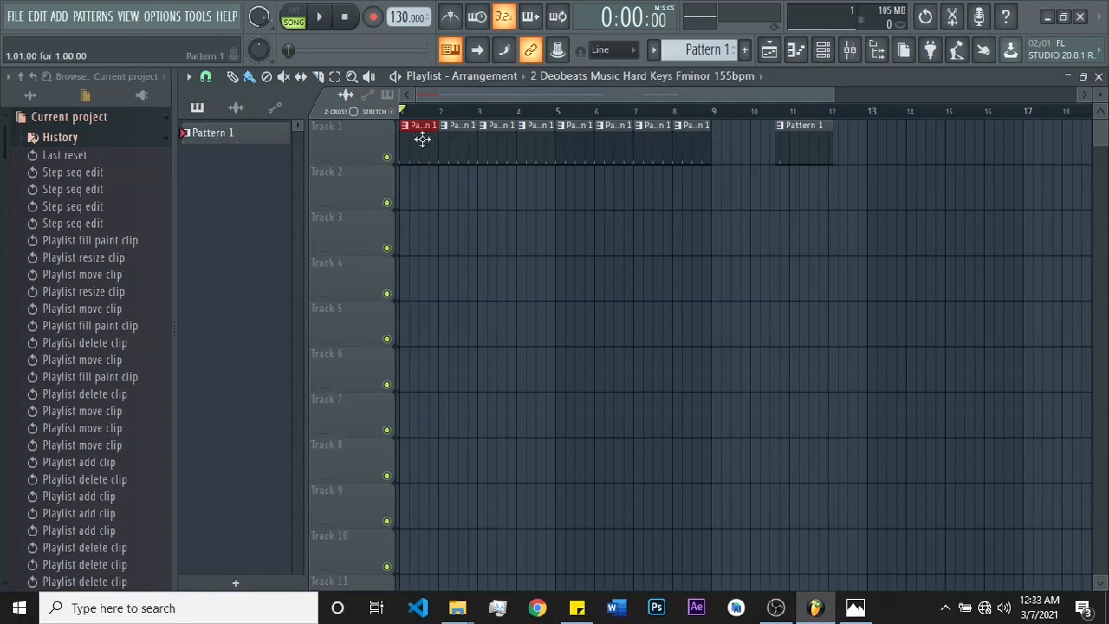
left_click(236, 108)
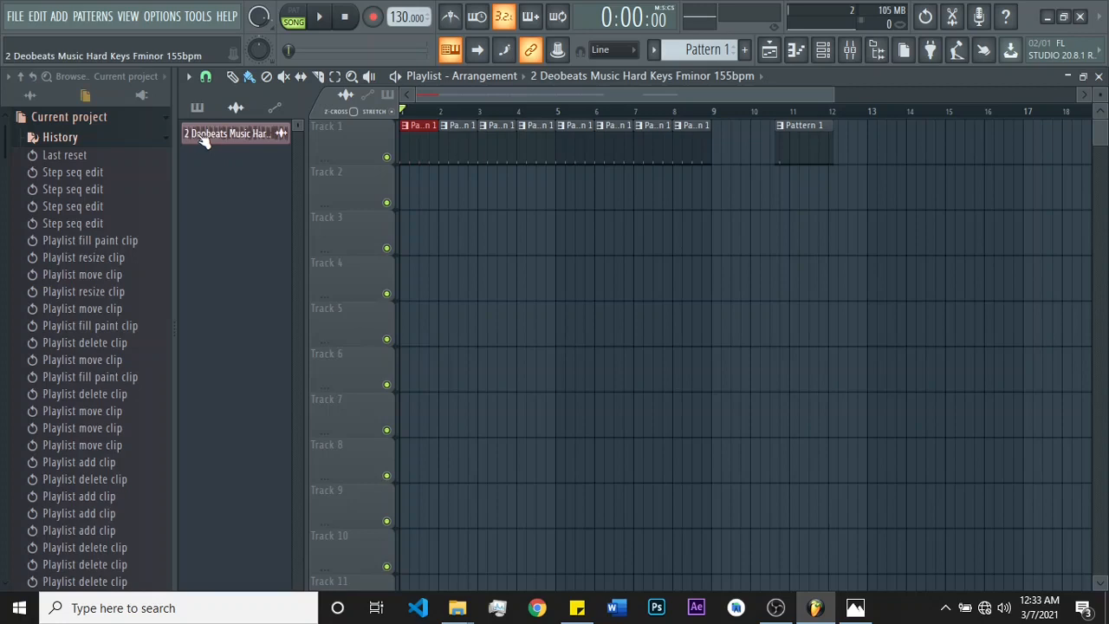
left_click_drag(227, 139, 399, 182)
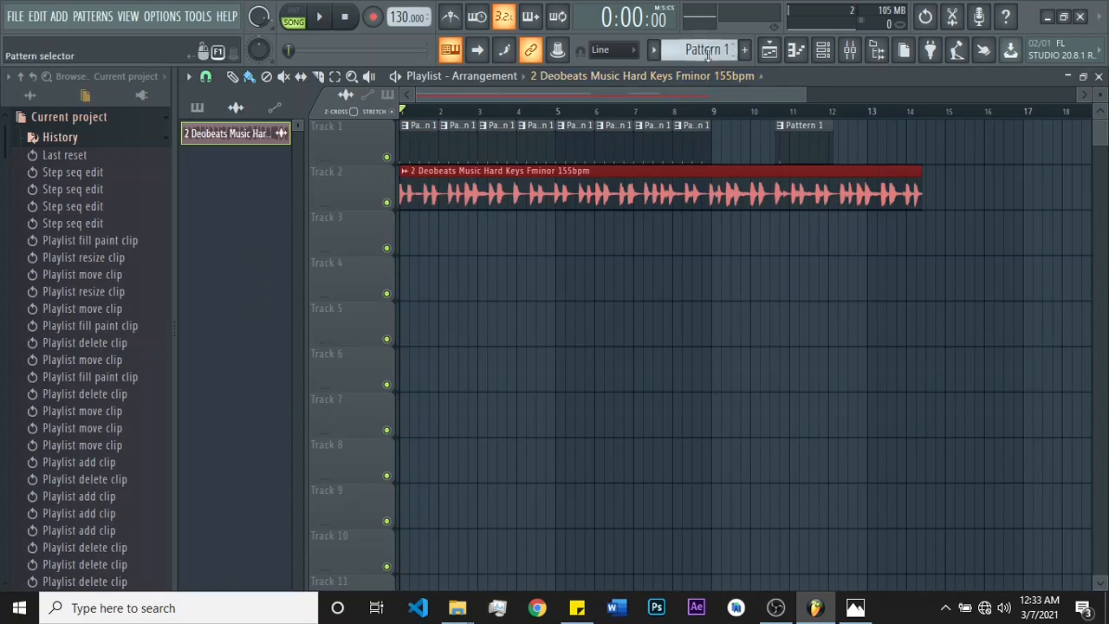
Step: Switch to Pattern 2 and show all channels in the channel rack, moving the rack clear of the first playlist bars
scroll(709, 50, "down", 1)
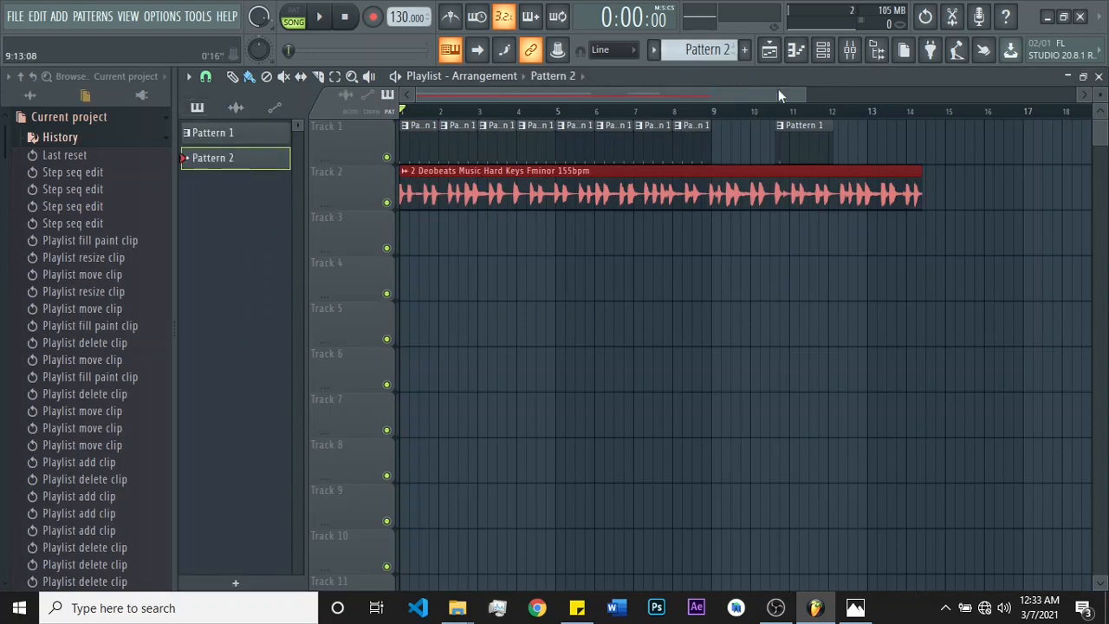
left_click(824, 50)
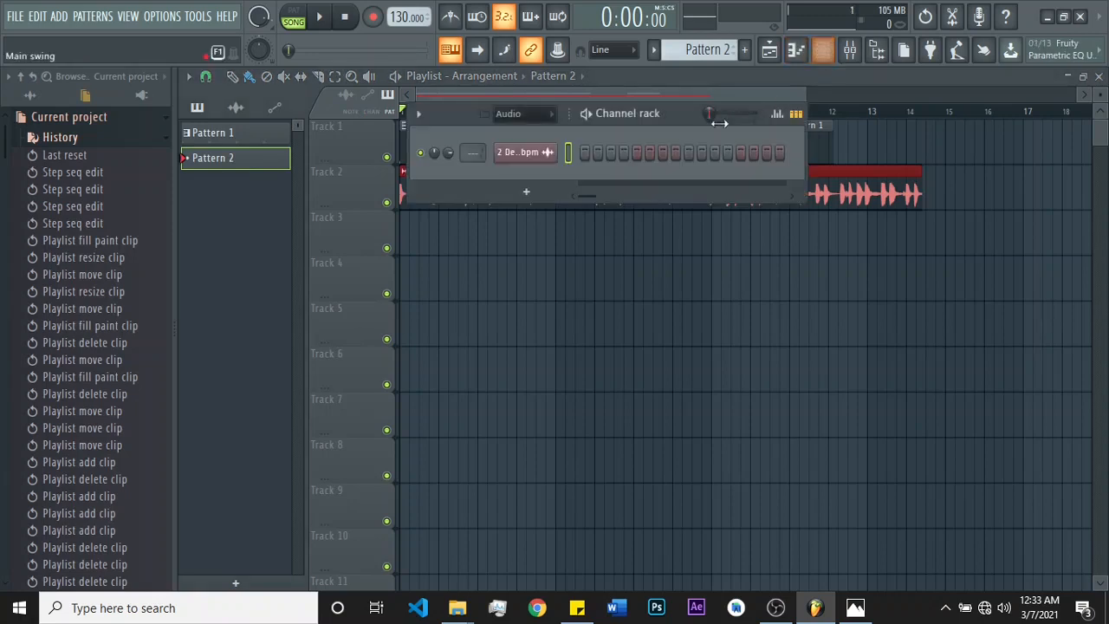
left_click(516, 115)
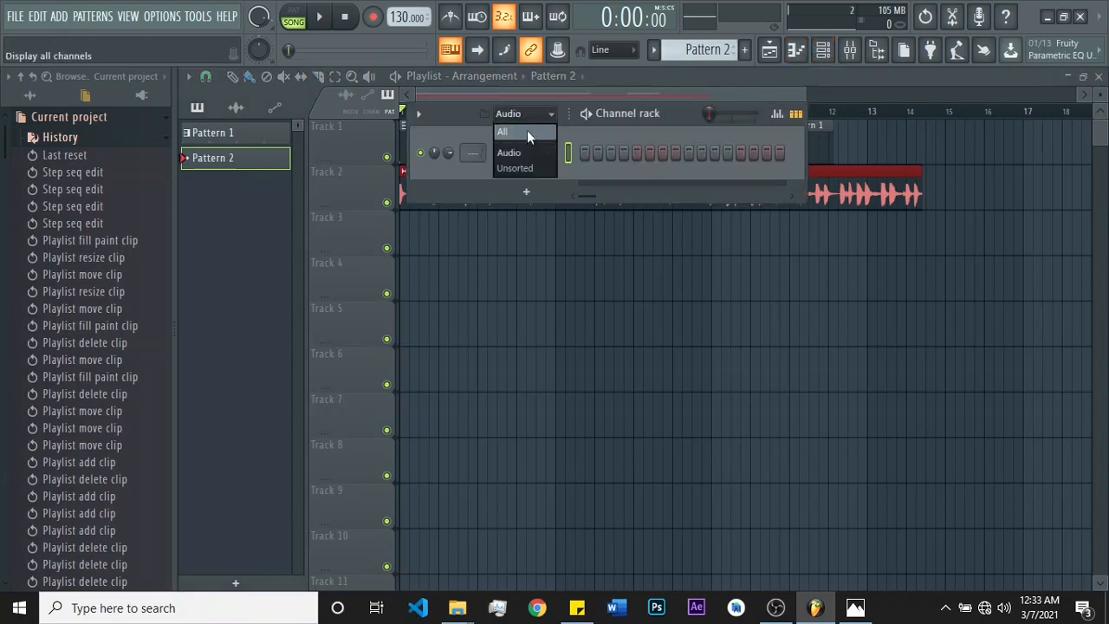
left_click(526, 134)
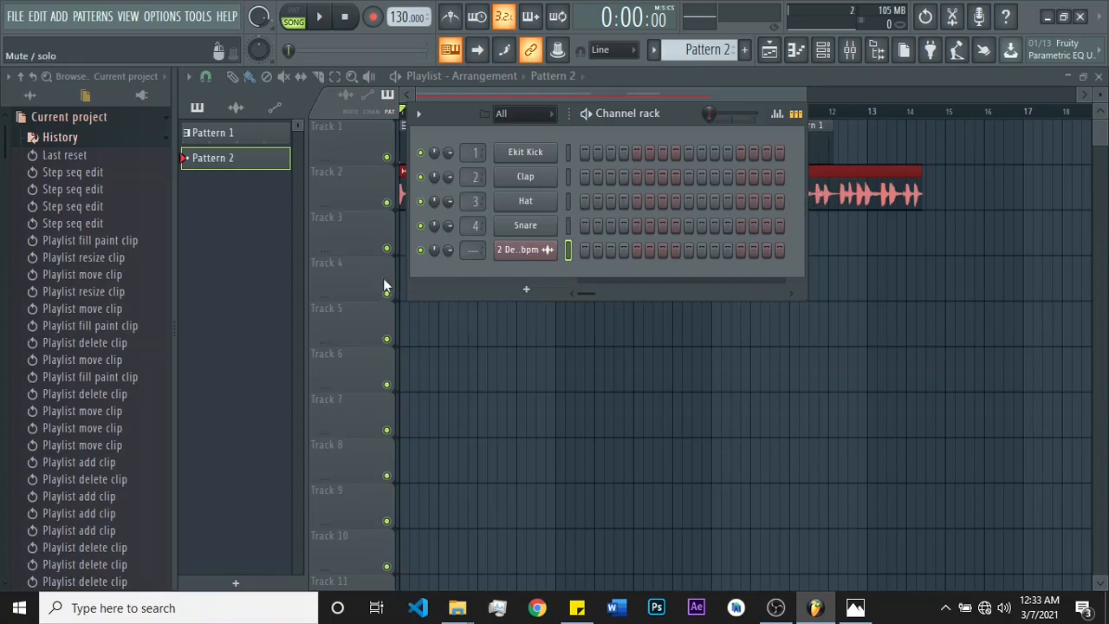
left_click_drag(647, 112, 803, 159)
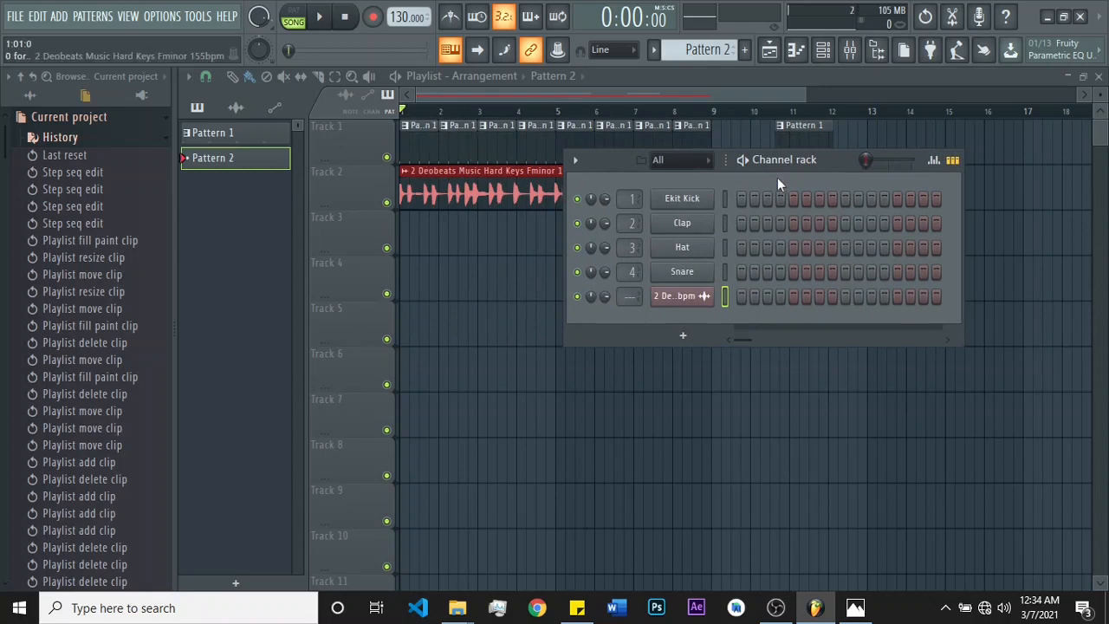
Step: Switch to Pattern 1 and back to Pattern 2, and fill the Hat channel every 2 steps
scroll(684, 49, "up", 1)
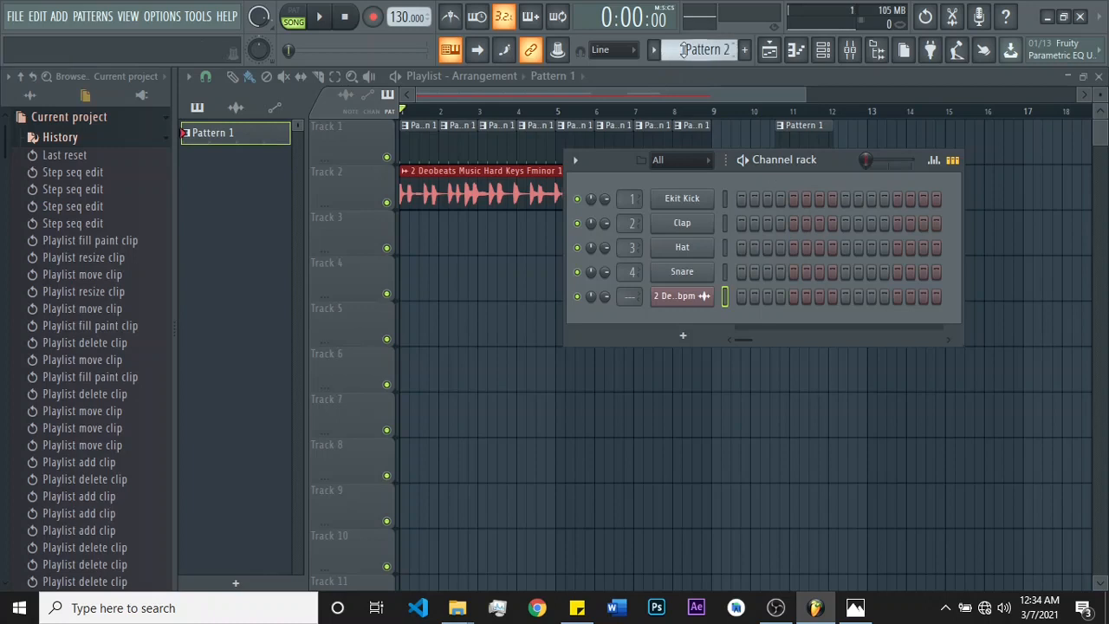
scroll(706, 49, "down", 1)
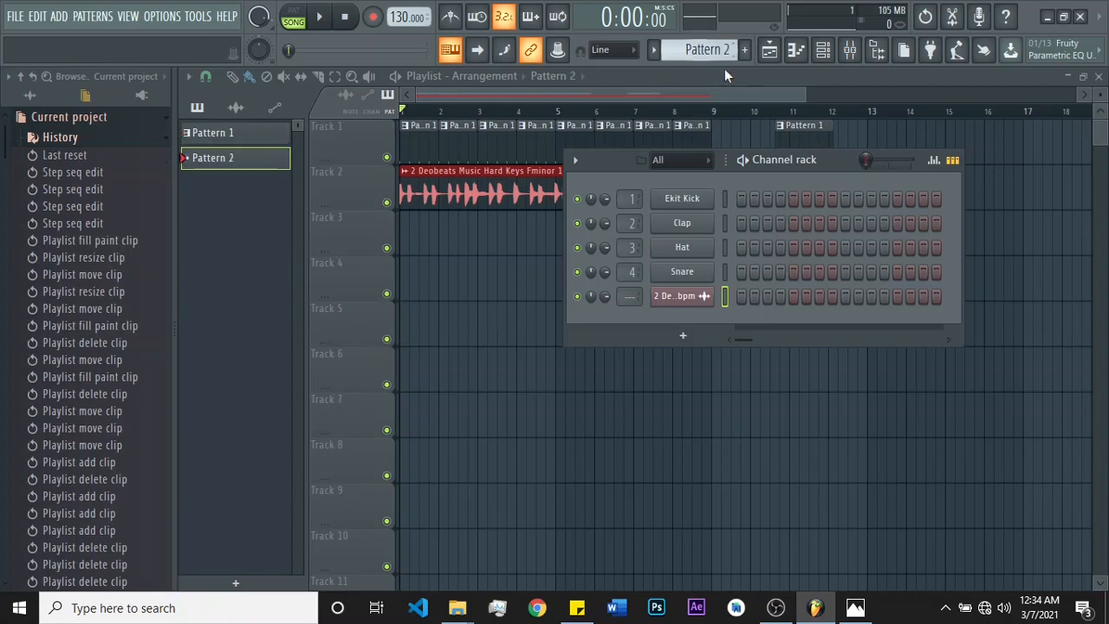
right_click(683, 251)
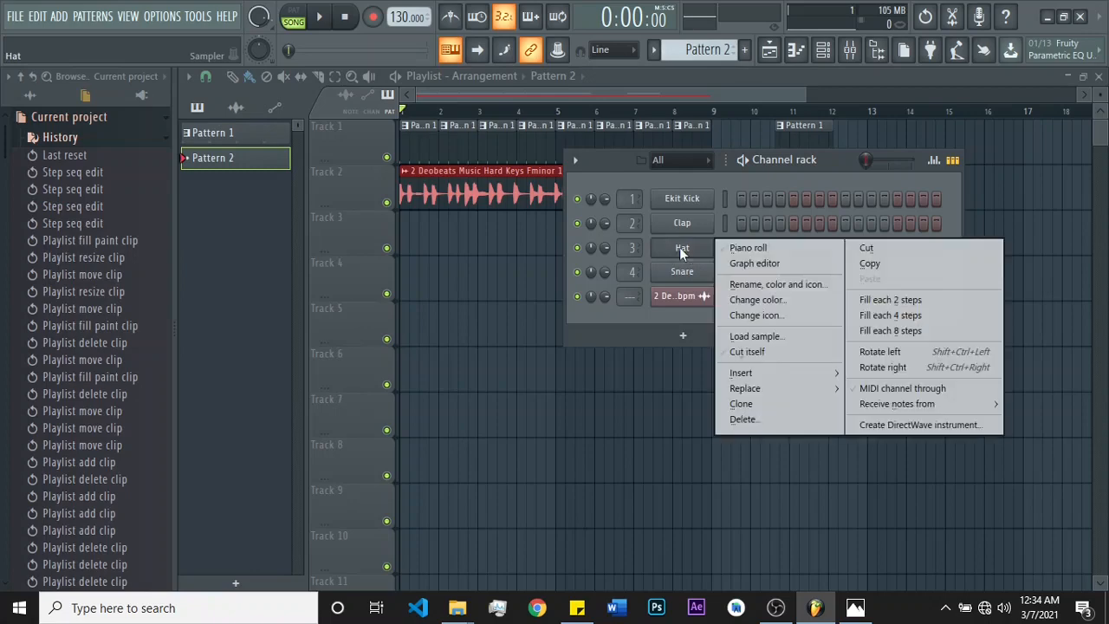
left_click(881, 301)
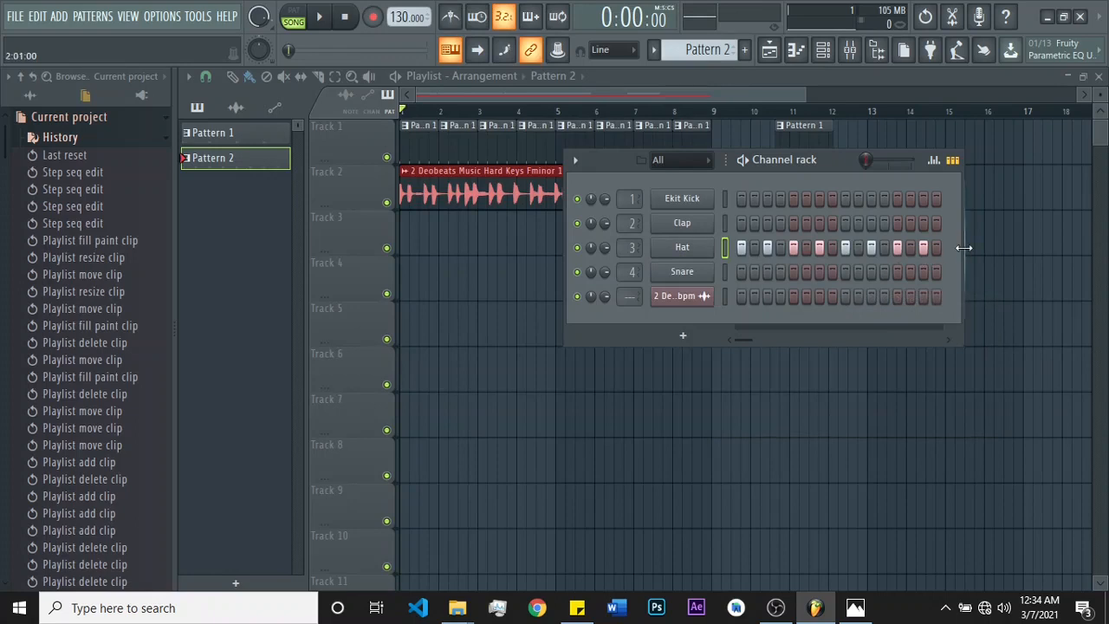
Step: Widen the channel rack to 32 steps and fill Pattern 2's Hat channel every 2 steps across both bars
left_click_drag(821, 161, 648, 184)
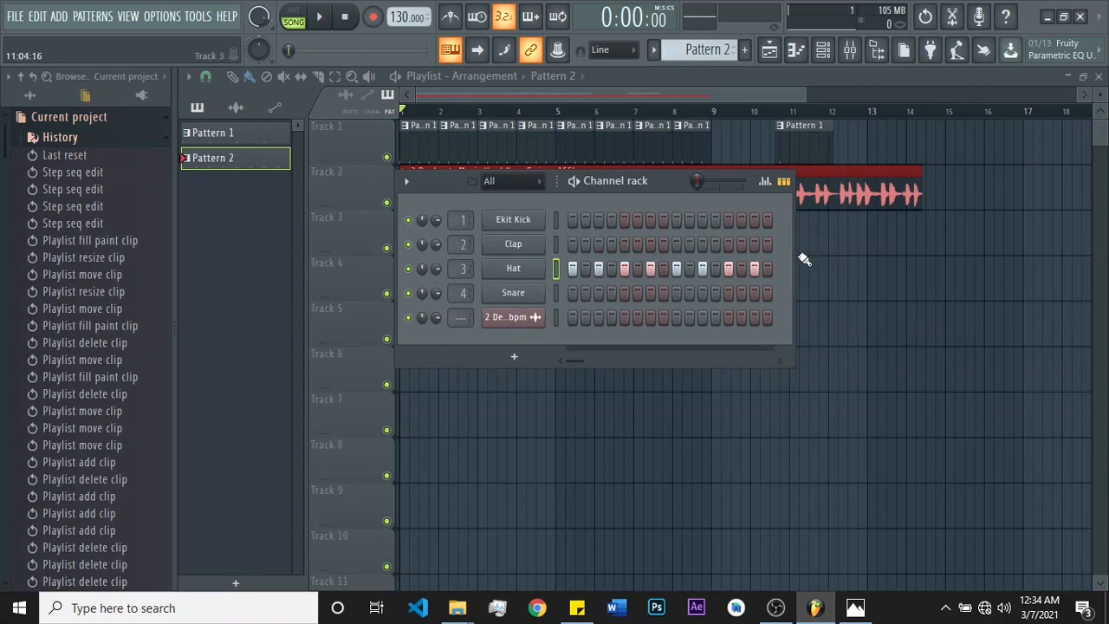
left_click_drag(794, 258, 998, 251)
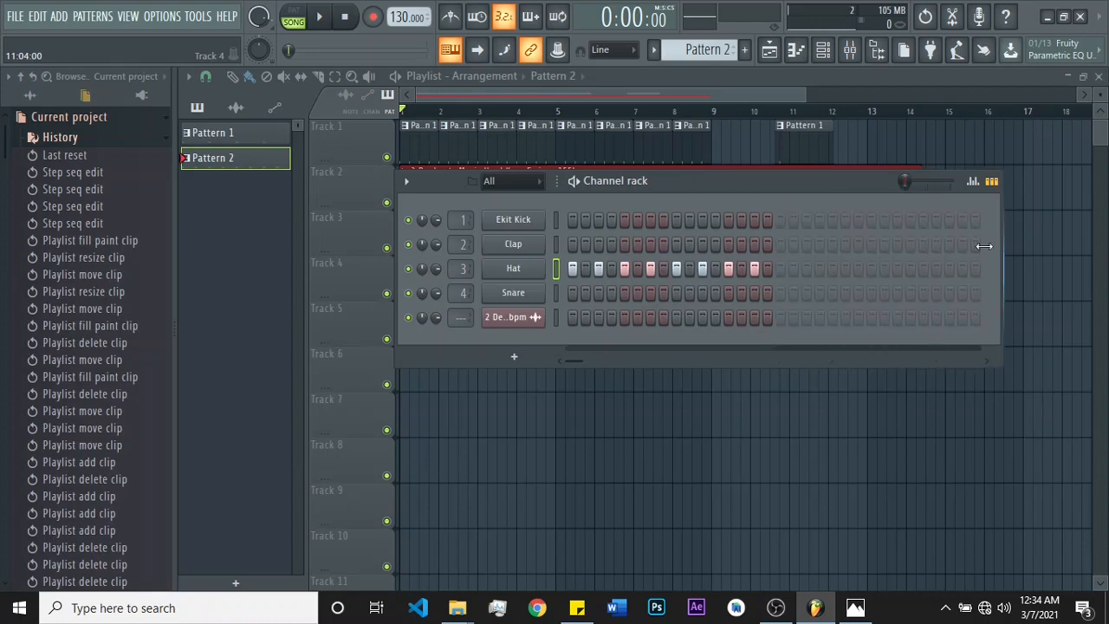
right_click(507, 271)
left_click(705, 319)
left_click(780, 269)
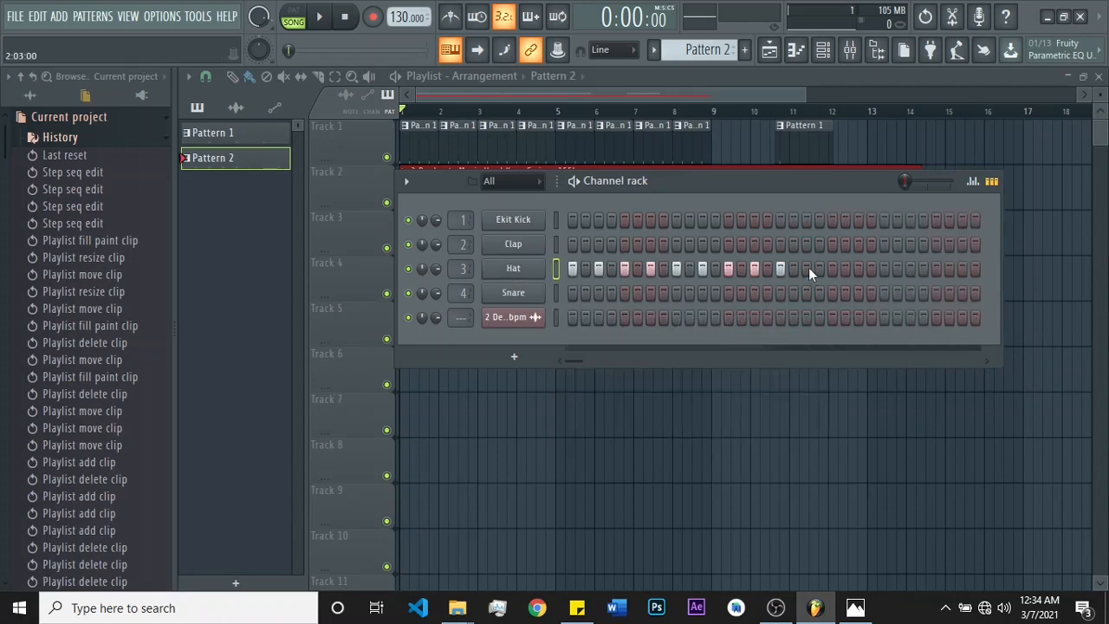
right_click(518, 269)
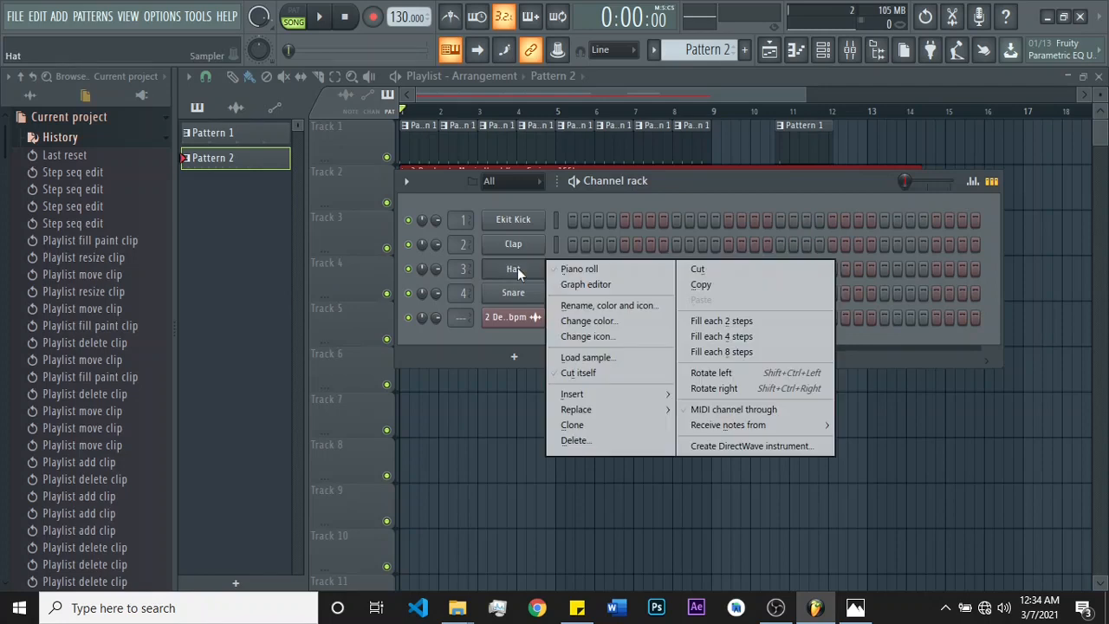
left_click(697, 321)
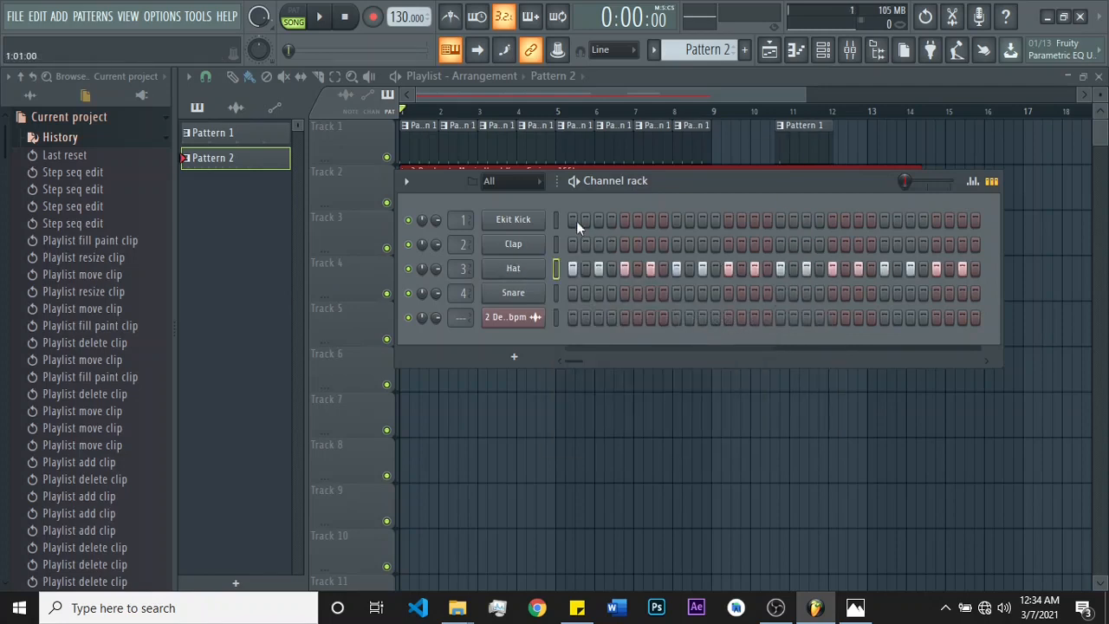
Step: Place Pattern 2 at bar 1 on Track 3 and duplicate the clip directly after it at bar 3
left_click(693, 94)
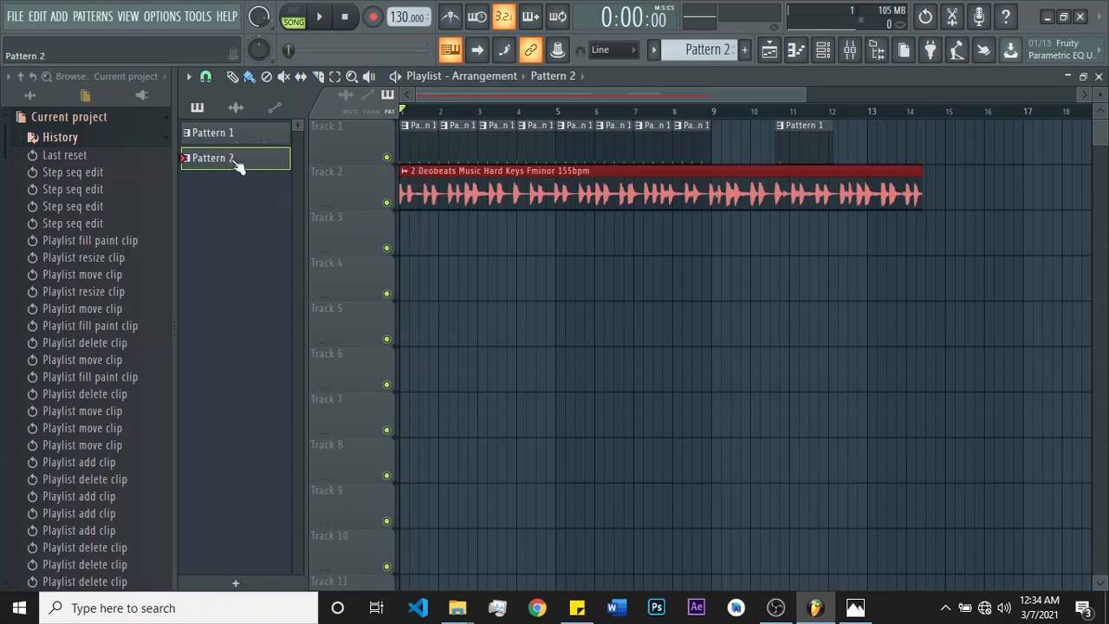
left_click_drag(241, 165, 404, 232)
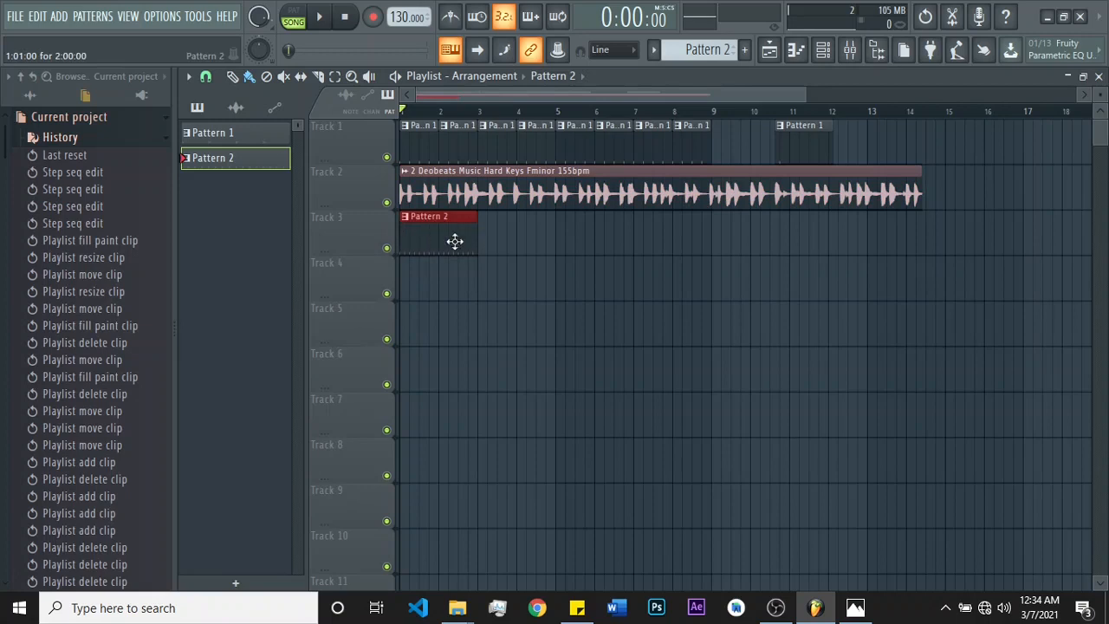
left_click(823, 49)
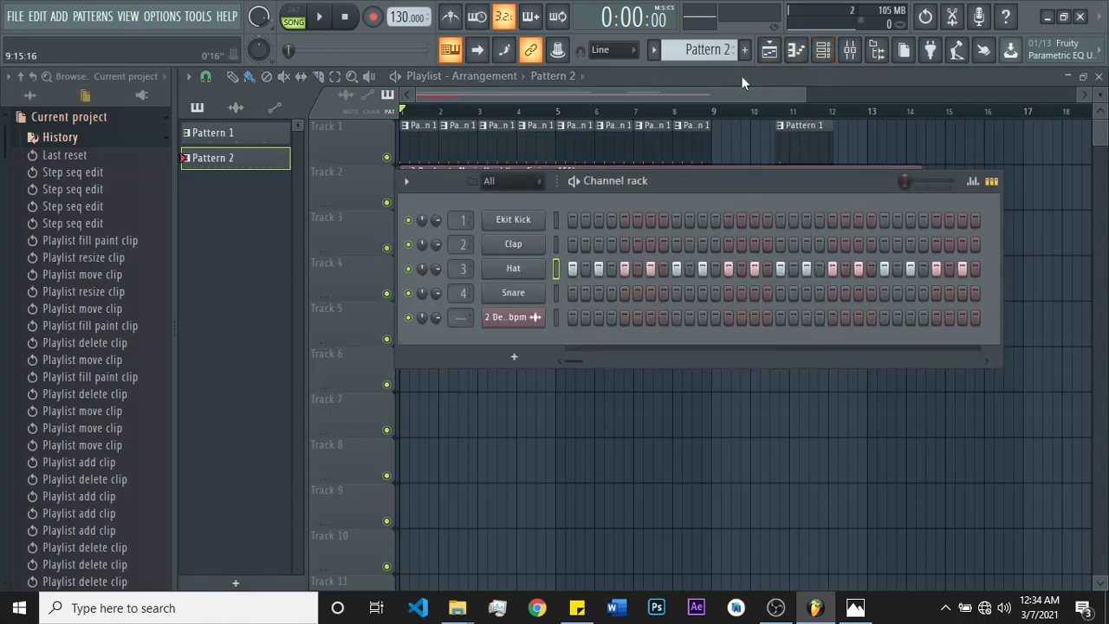
left_click(722, 92)
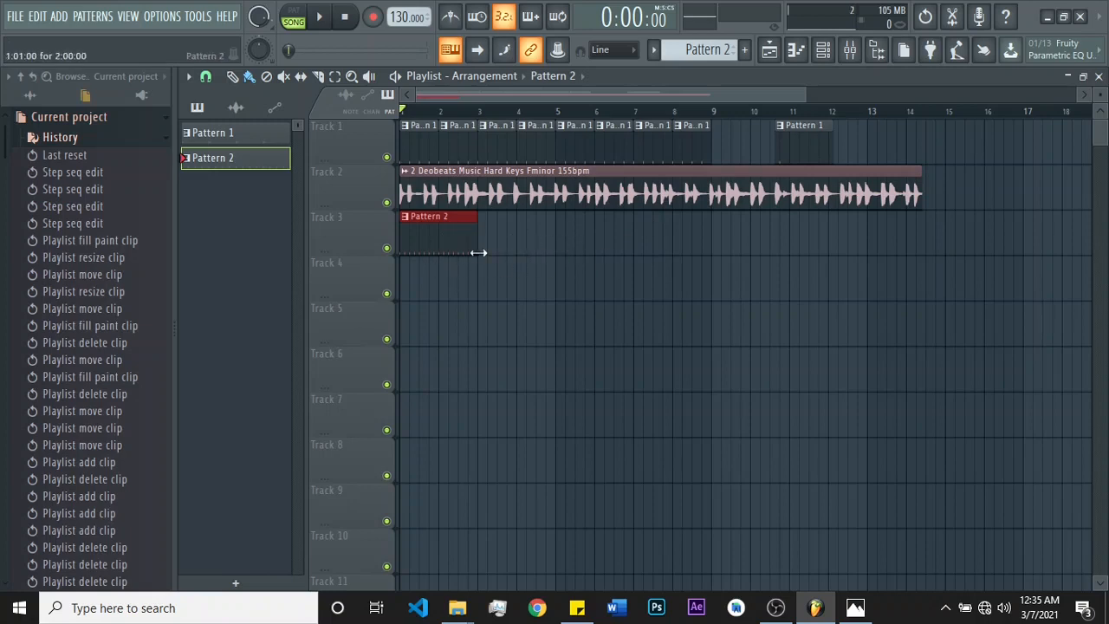
mouse_move(479, 232)
left_mouse_down()
mouse_move(415, 237)
mouse_move(567, 240)
mouse_move(481, 248)
left_mouse_up()
key("ctrl+b")
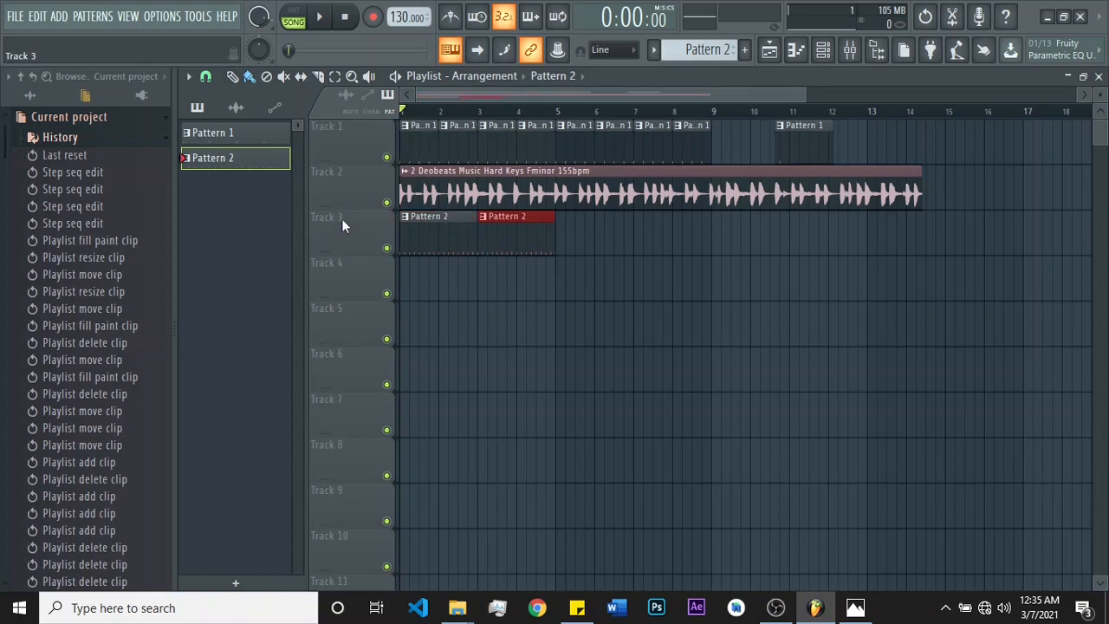
Step: Mute and unmute Track 2, and solo it
left_click(388, 202)
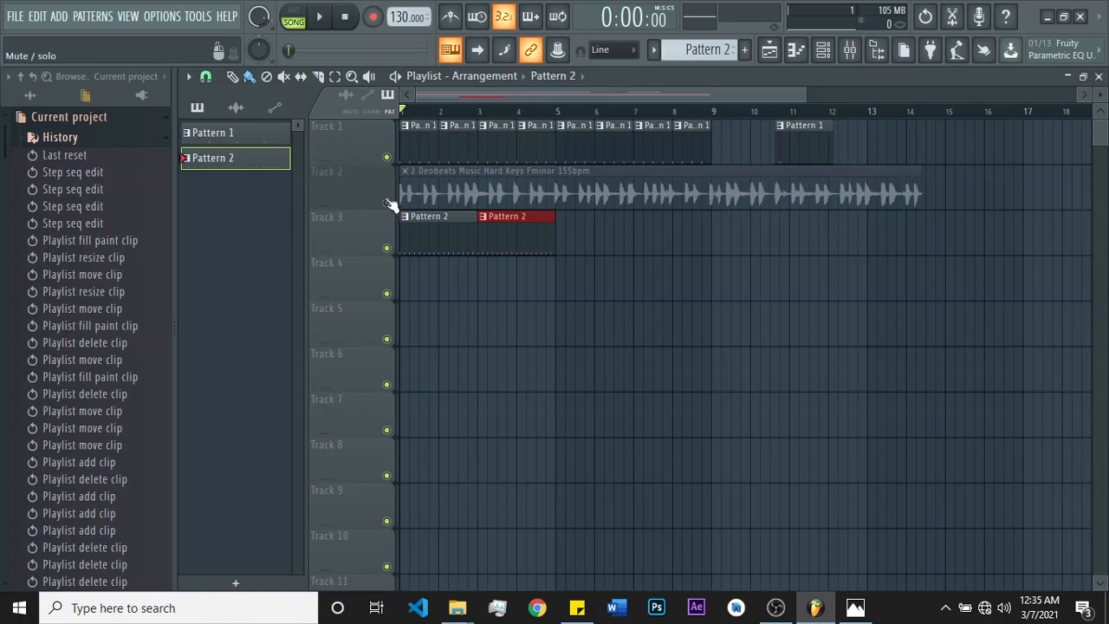
left_click(387, 203)
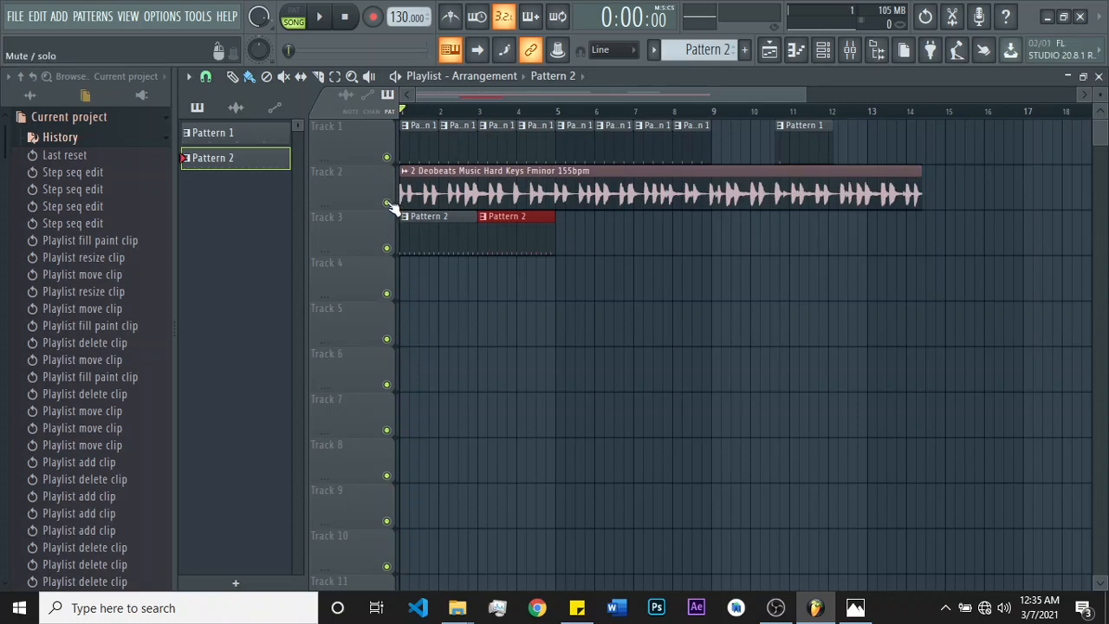
right_click(387, 204)
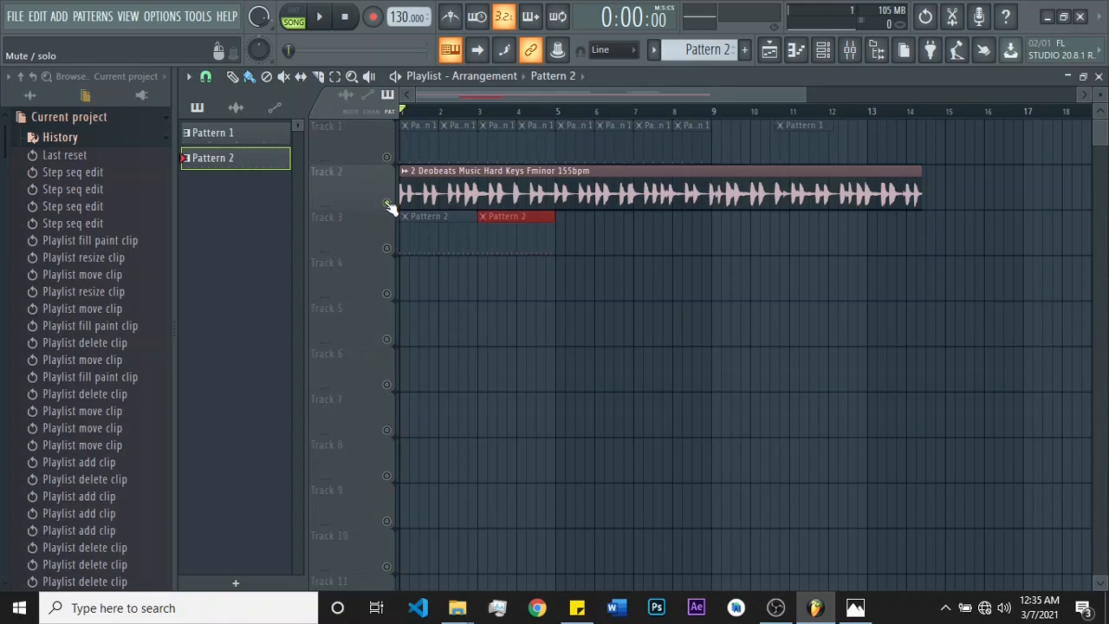
Step: Play the soloed Track 2 briefly, stop playback, and turn its solo off
key("space")
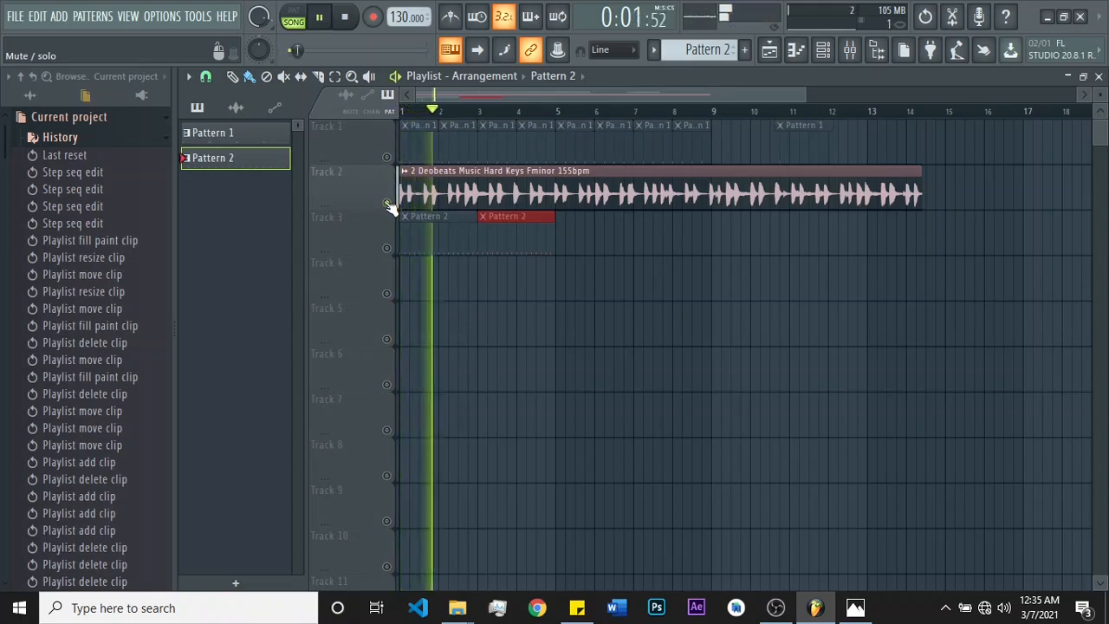
key("space")
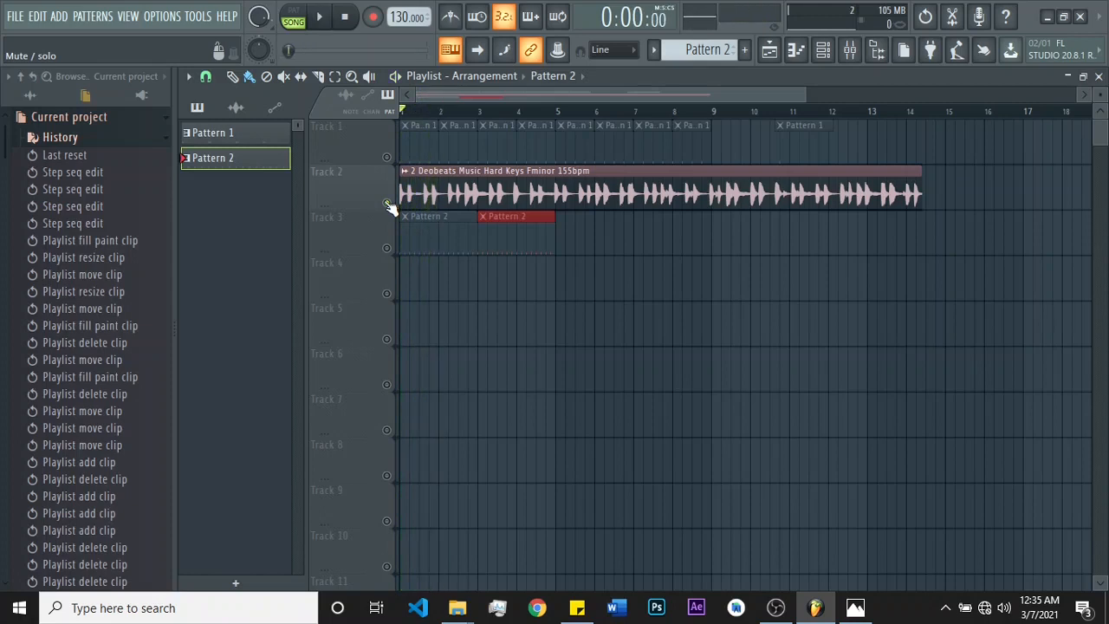
right_click(388, 205)
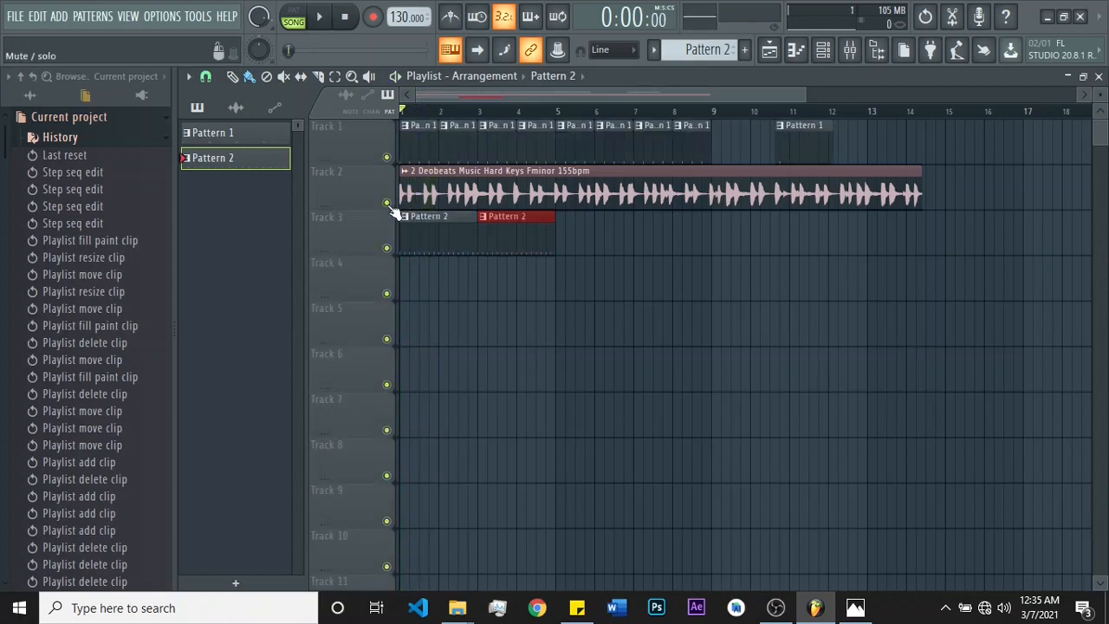
Step: Mute and unmute Track 2 twice
left_click(387, 204)
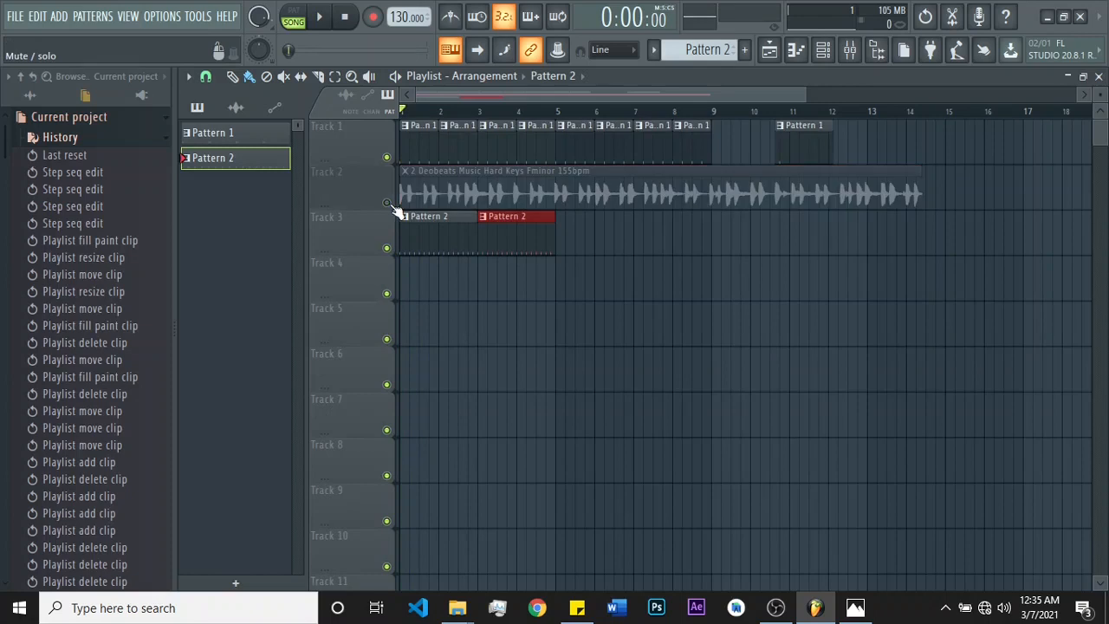
left_click(388, 206)
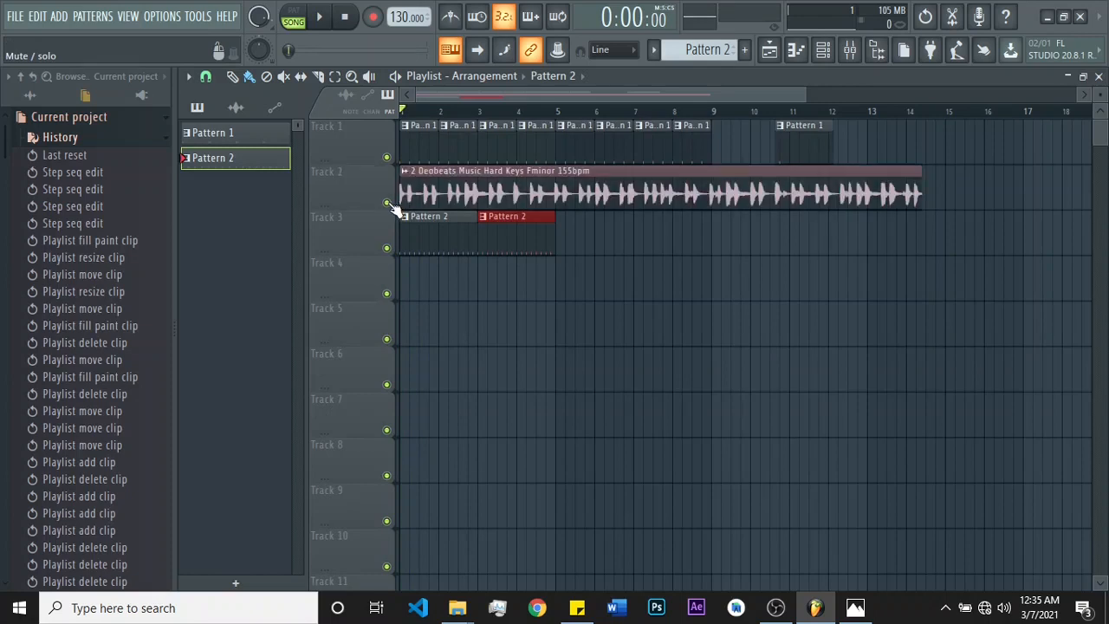
left_click(388, 203)
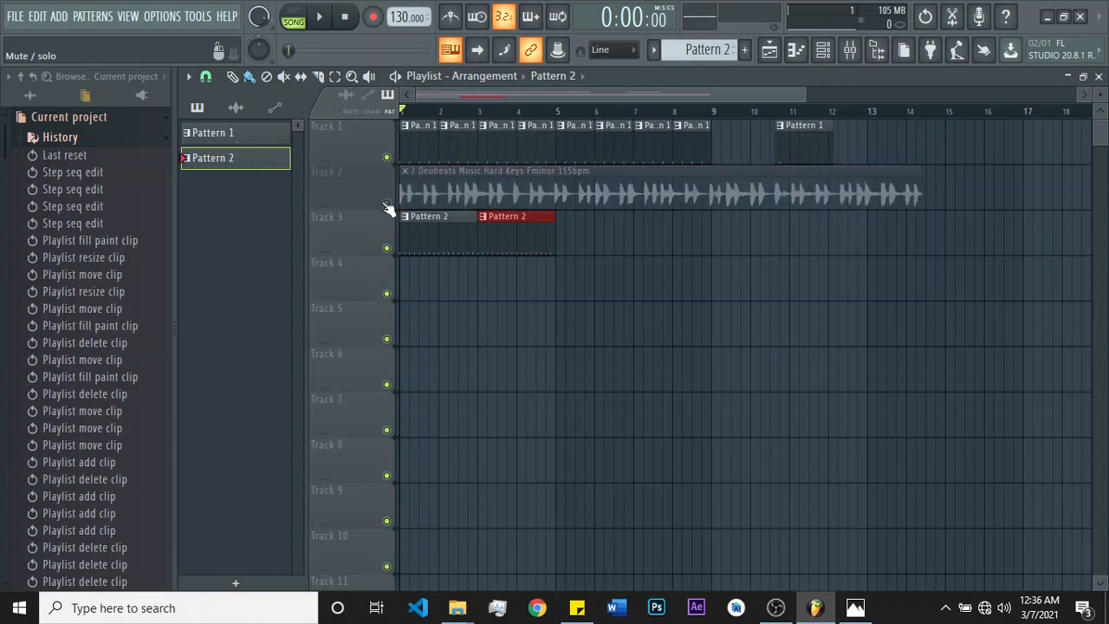
left_click(387, 203)
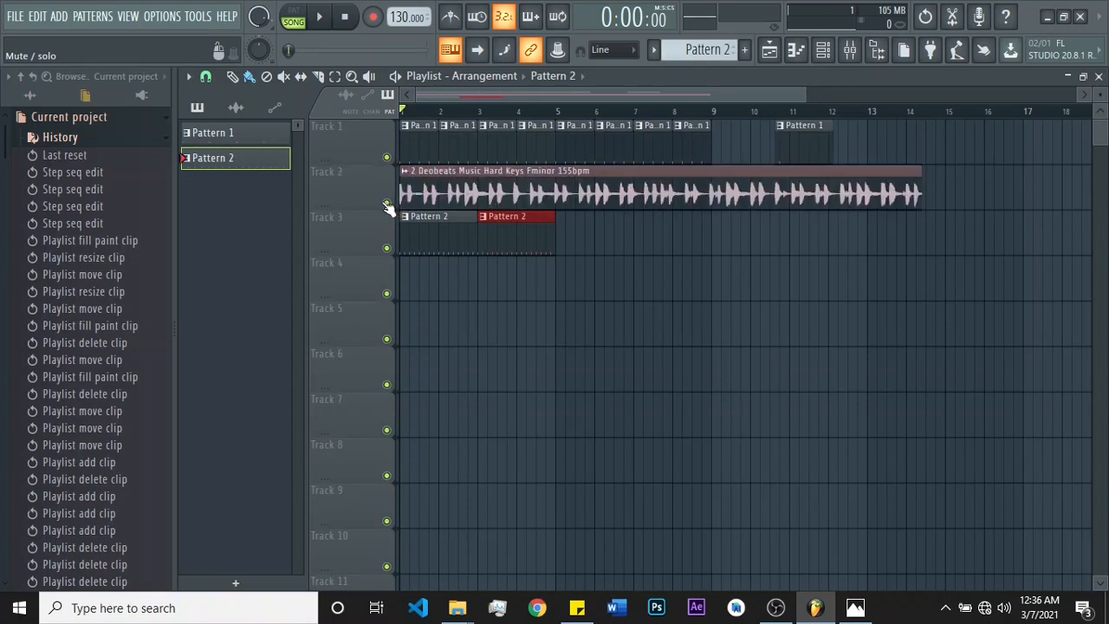
Step: Rename Track 1 in the playlist as KICK
right_click(340, 147)
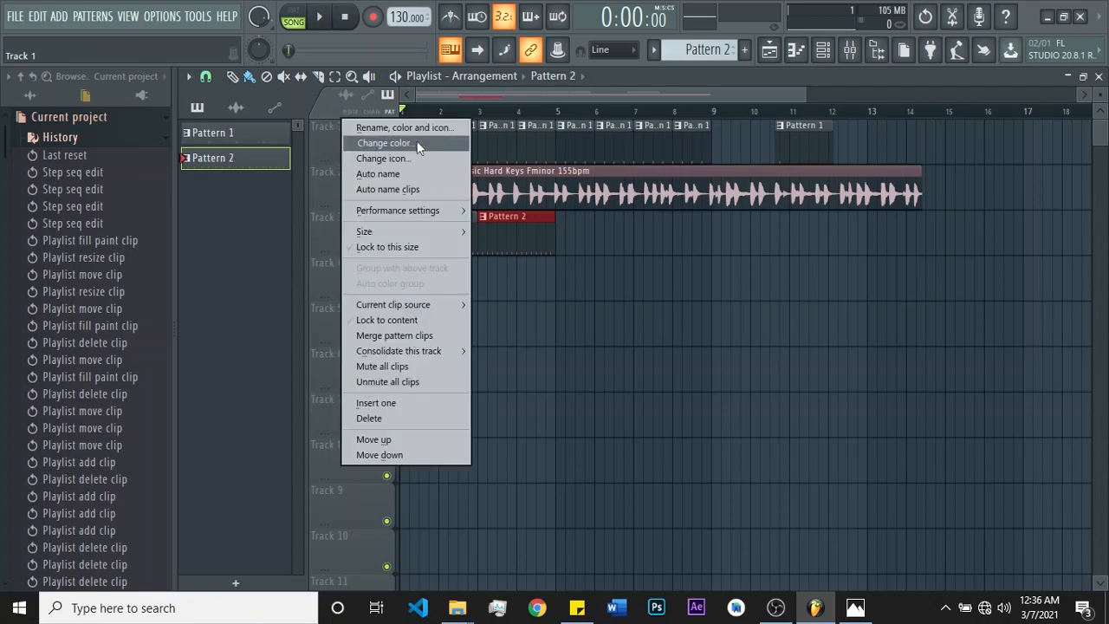
left_click(386, 127)
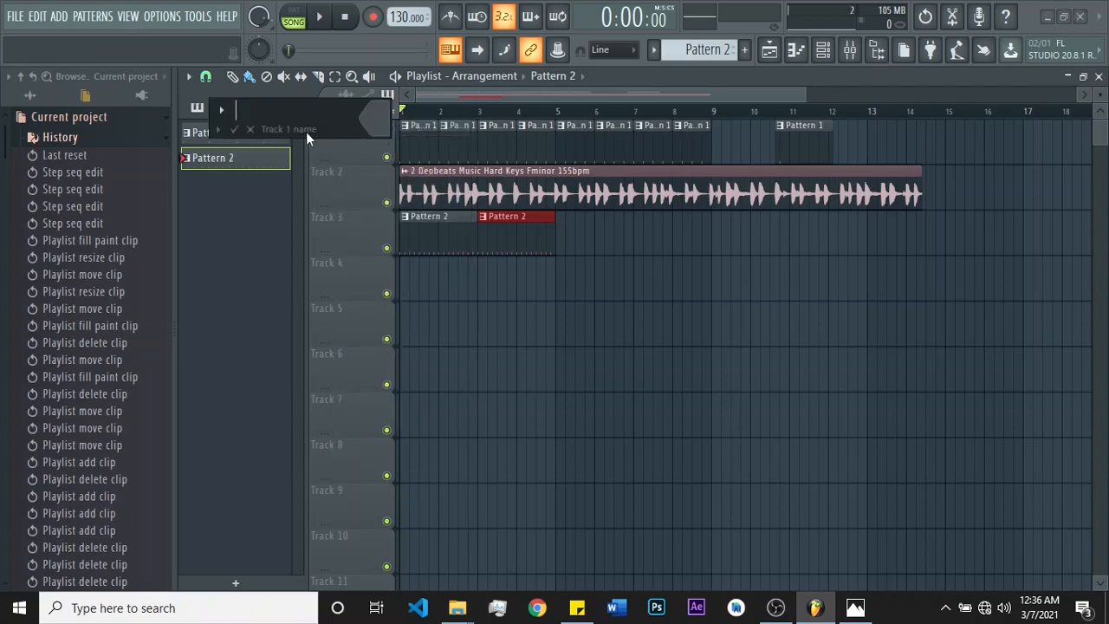
type("KICK")
left_click(234, 129)
Step: Give the KICK track a muted purple color and the Snare drum icon
right_click(354, 134)
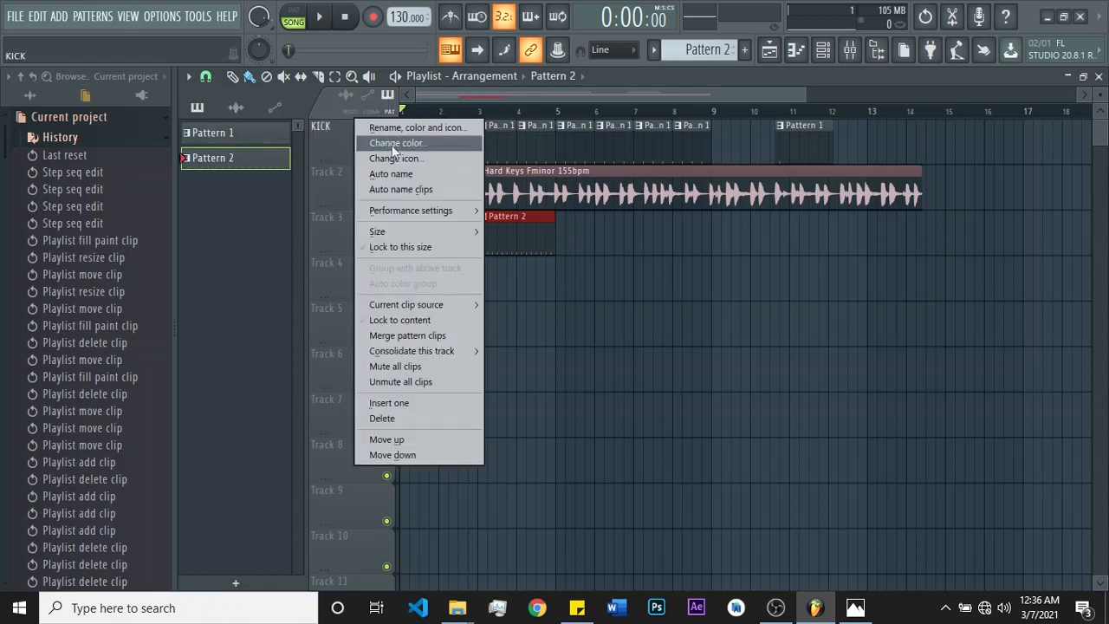
left_click(409, 142)
left_click(548, 193)
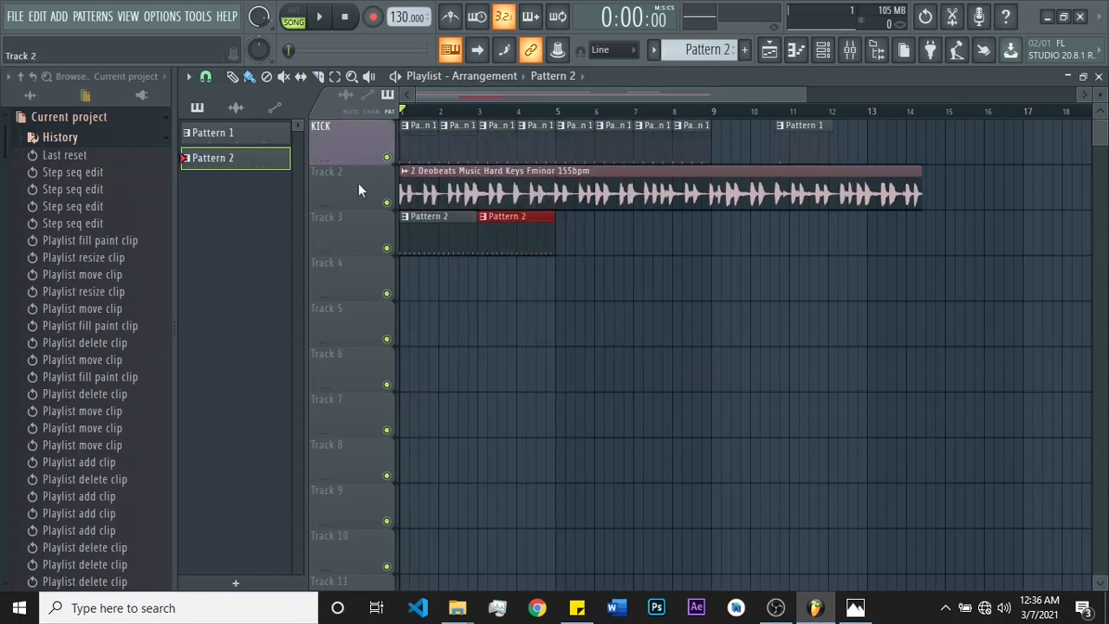
right_click(339, 146)
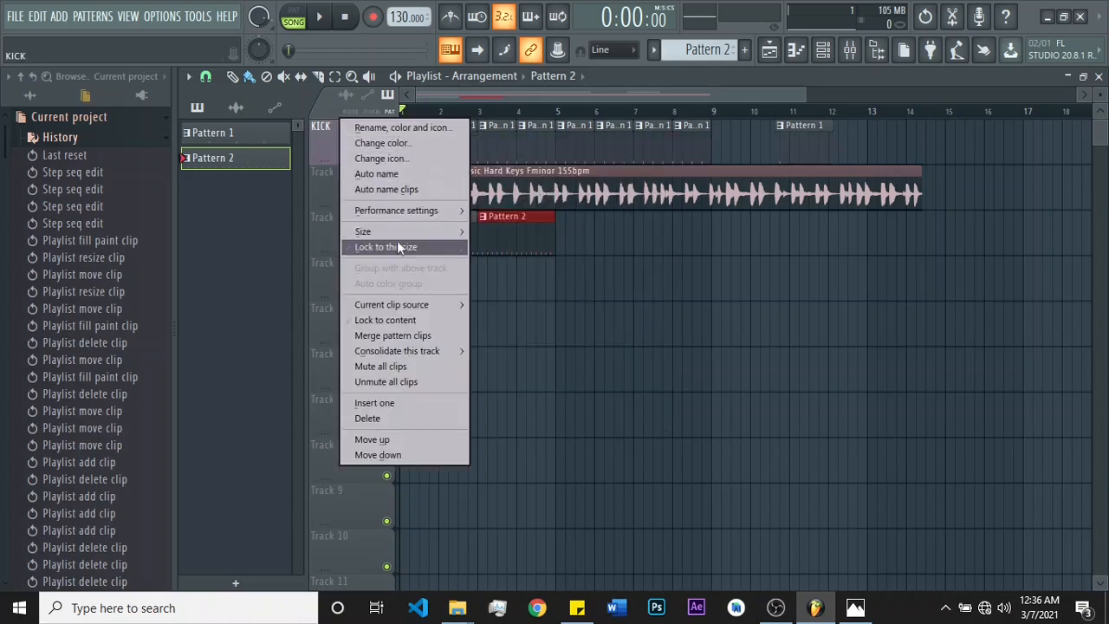
left_click(403, 157)
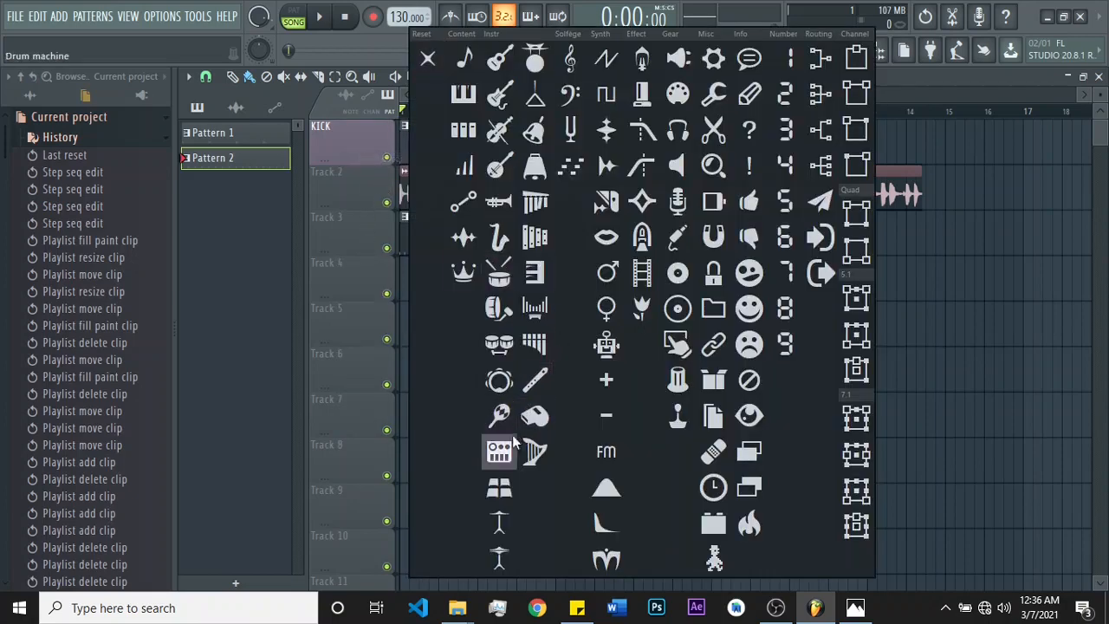
left_click(499, 273)
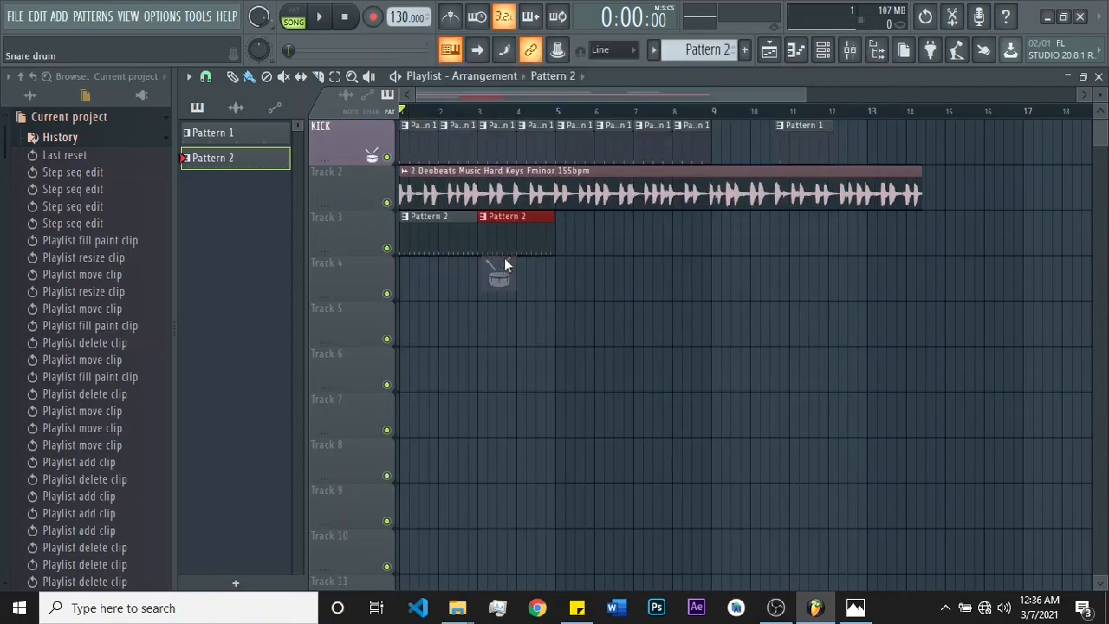
Step: Change Track 2's color to a muted orange-brown
right_click(378, 199)
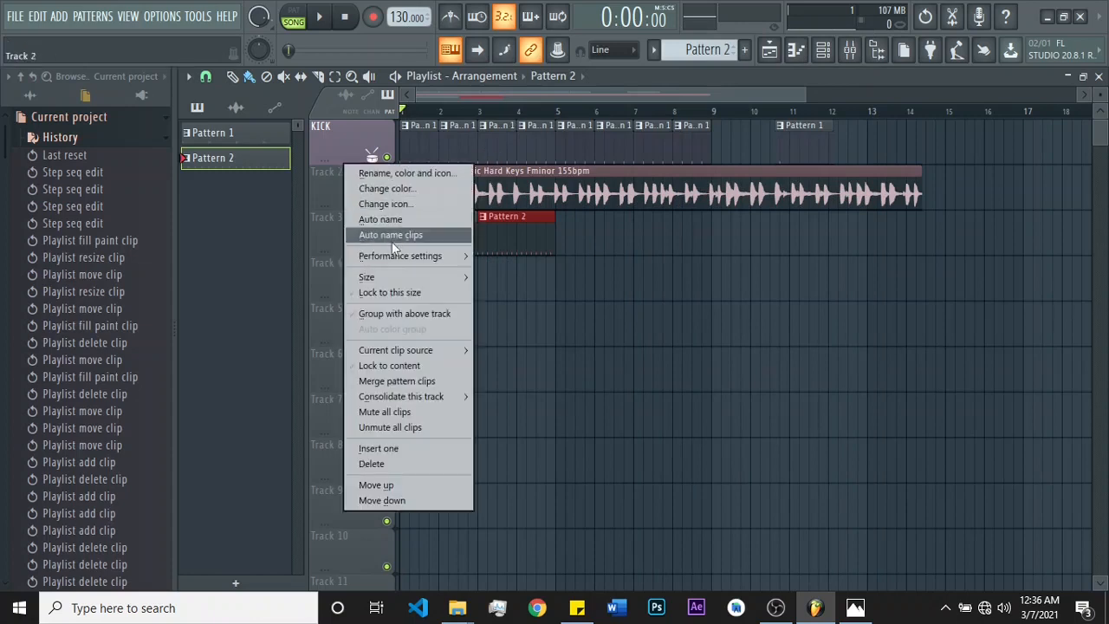
left_click(394, 187)
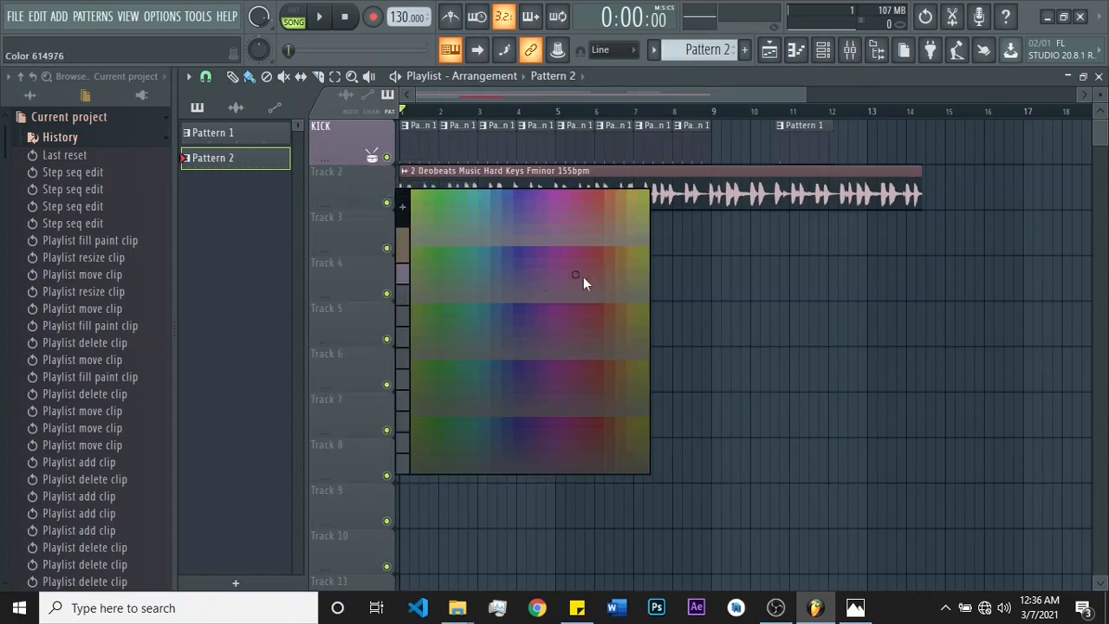
left_click(613, 273)
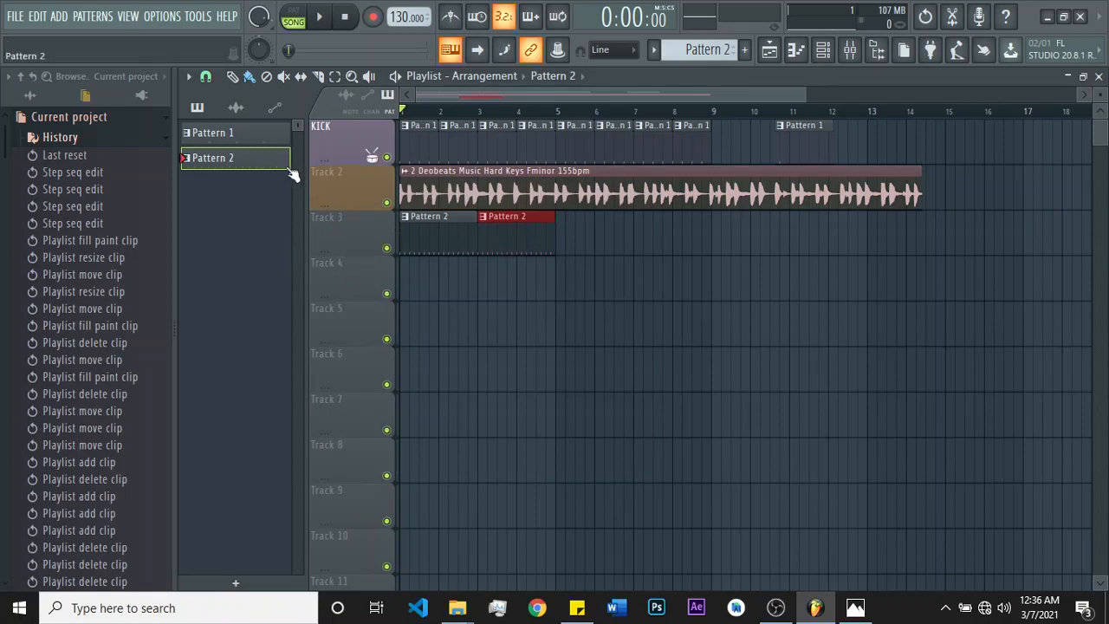
Step: Move the orange-brown audio track down one position and back up to Track 2
scroll(292, 174, "down", 1)
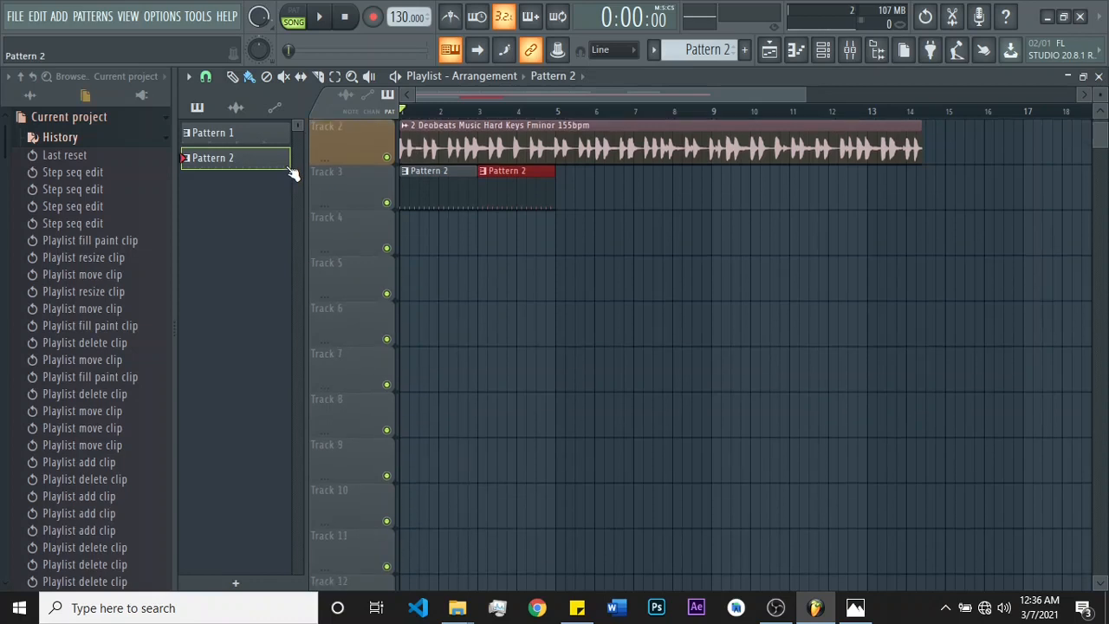
scroll(321, 171, "up", 1)
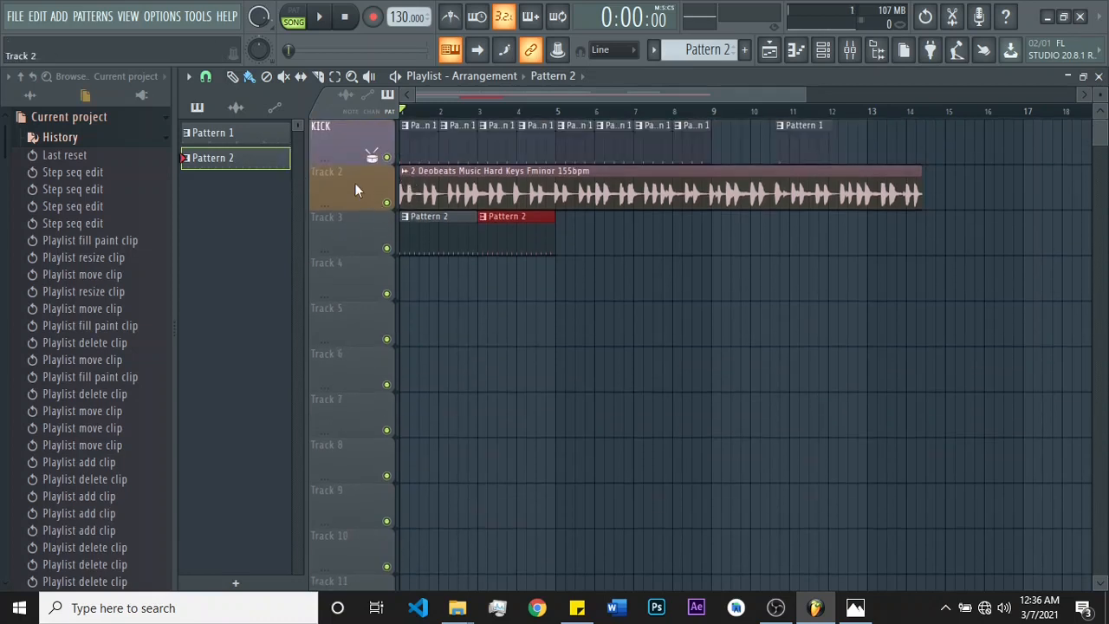
right_click(351, 189)
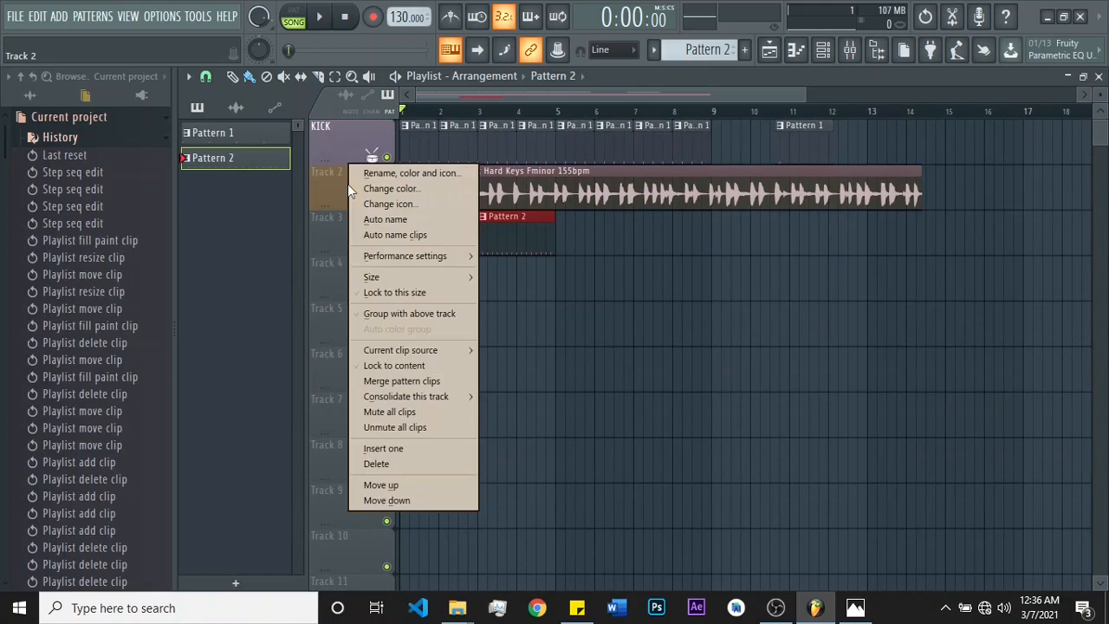
left_click(389, 501)
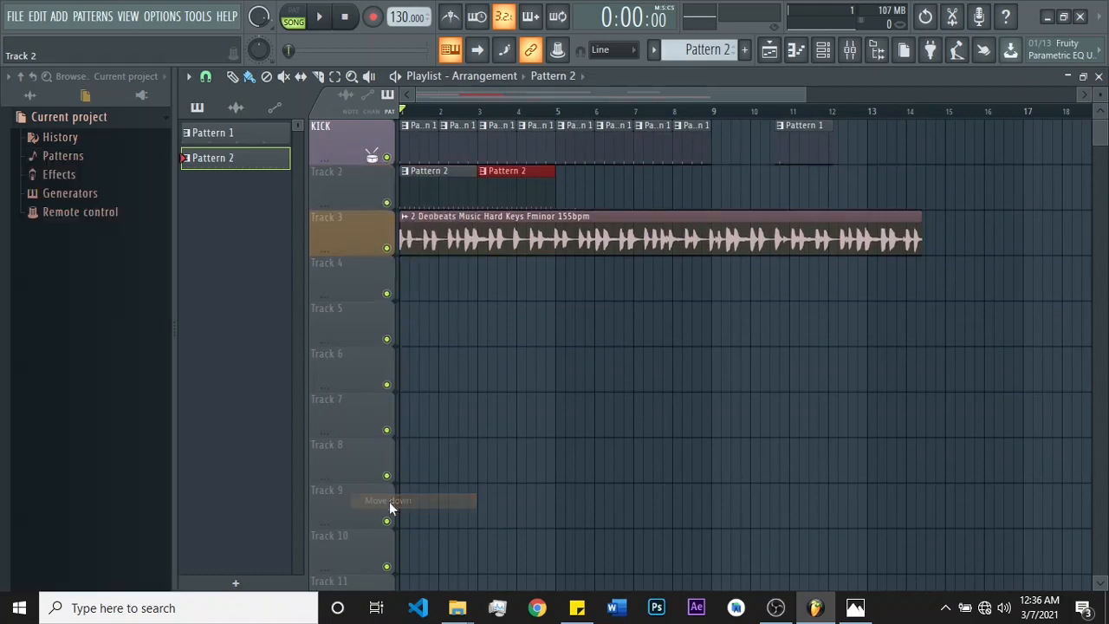
right_click(358, 248)
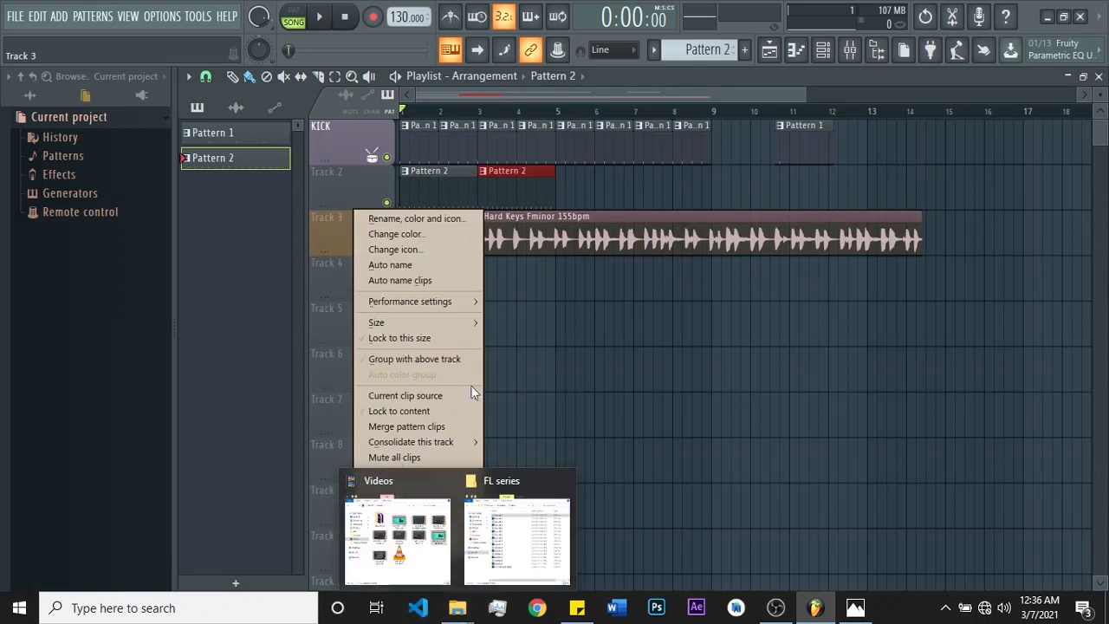
left_click(398, 529)
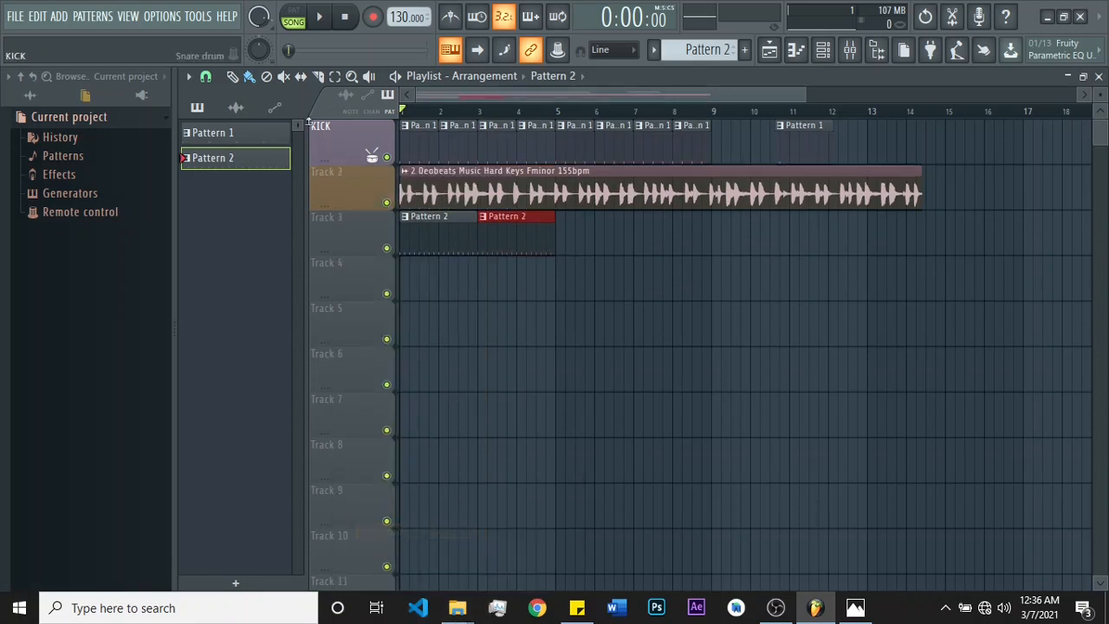
right_click(333, 183)
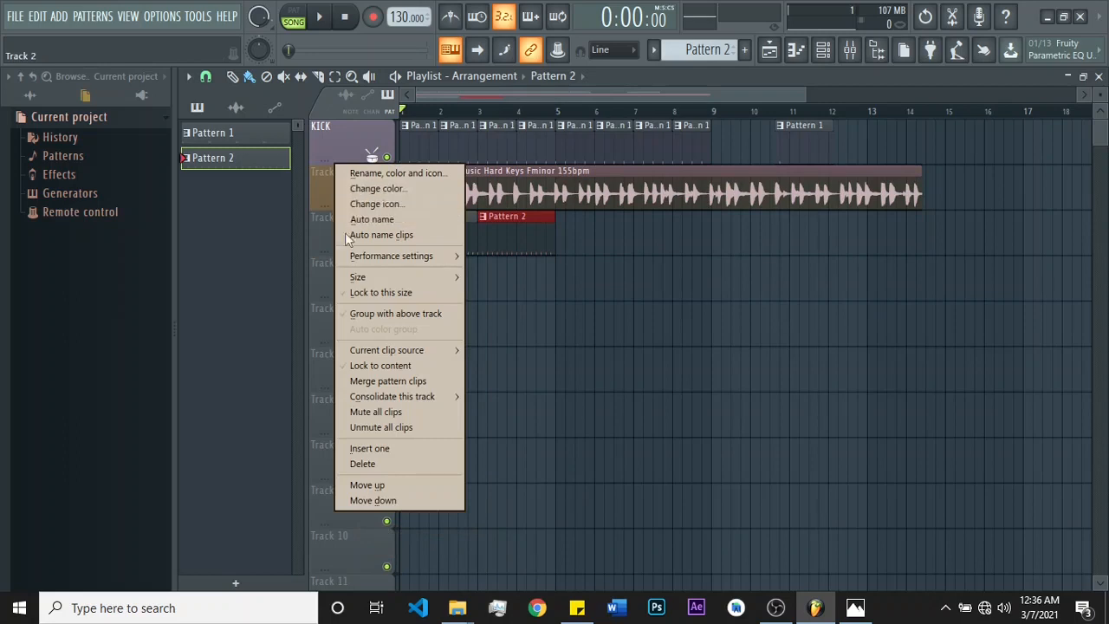
left_click(382, 468)
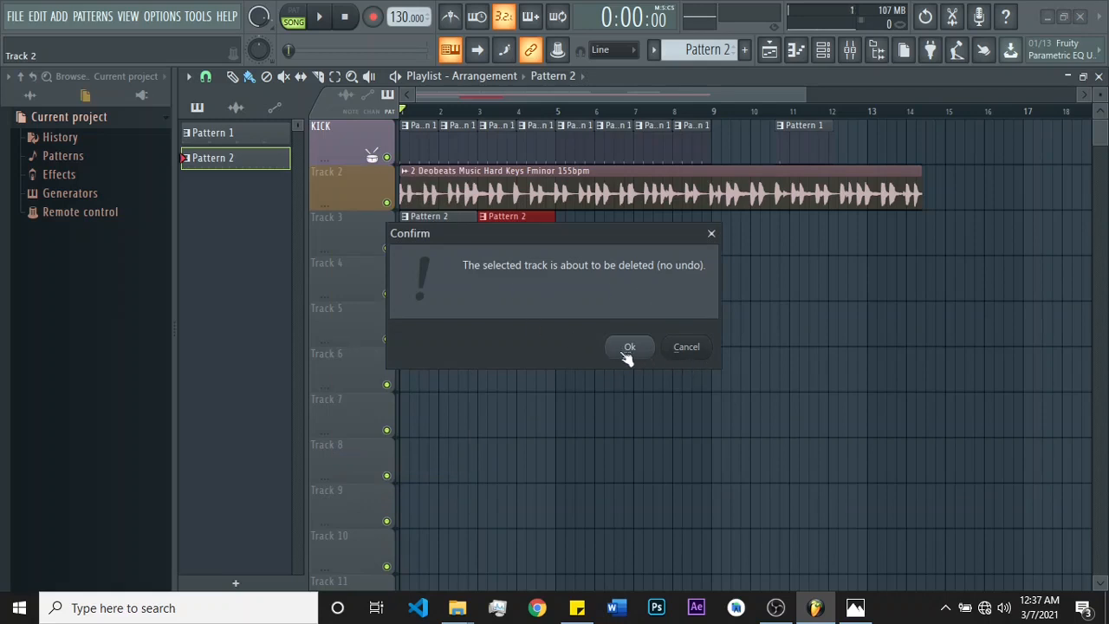
left_click(686, 348)
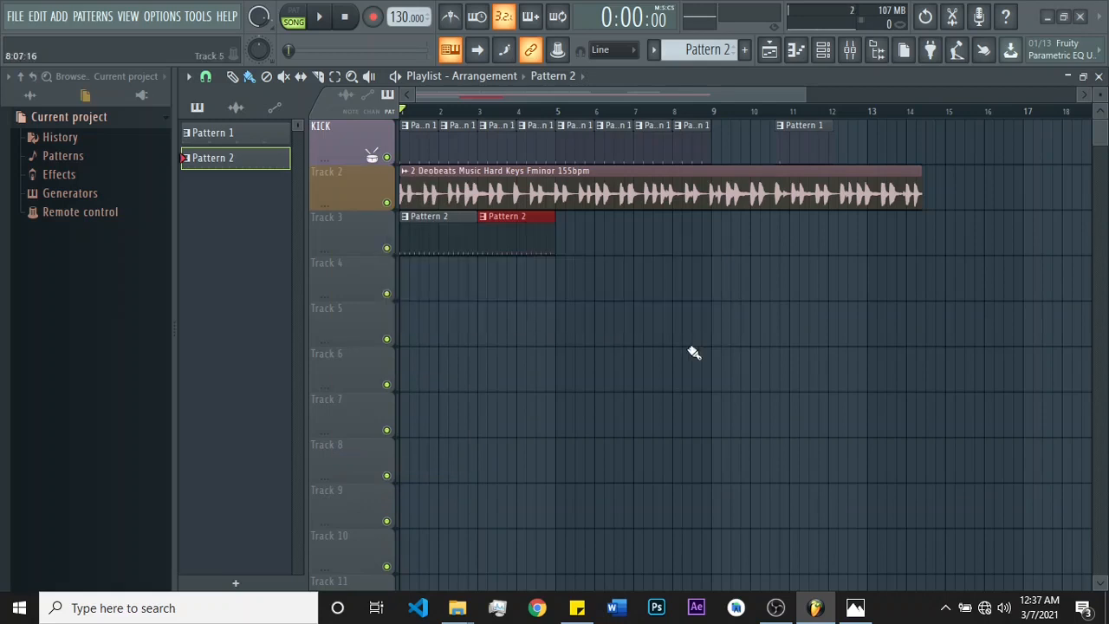
right_click(368, 189)
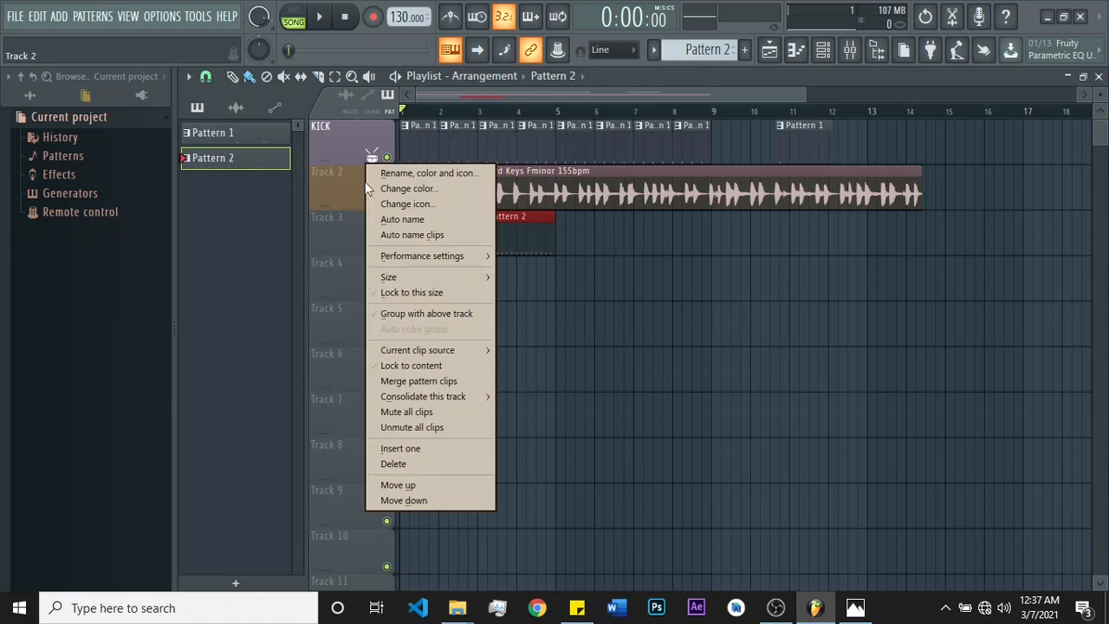
left_click(570, 92)
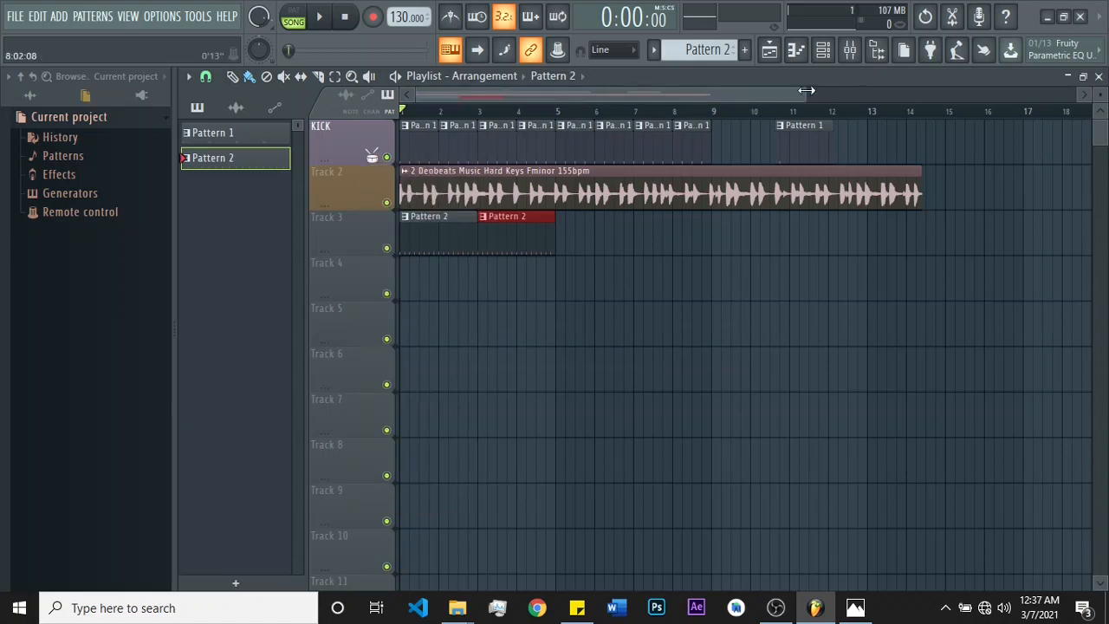
Step: Zoom the playlist timeline horizontally out and in around the end of the audio clip, and return the view to bar 1
left_click_drag(806, 93, 946, 94)
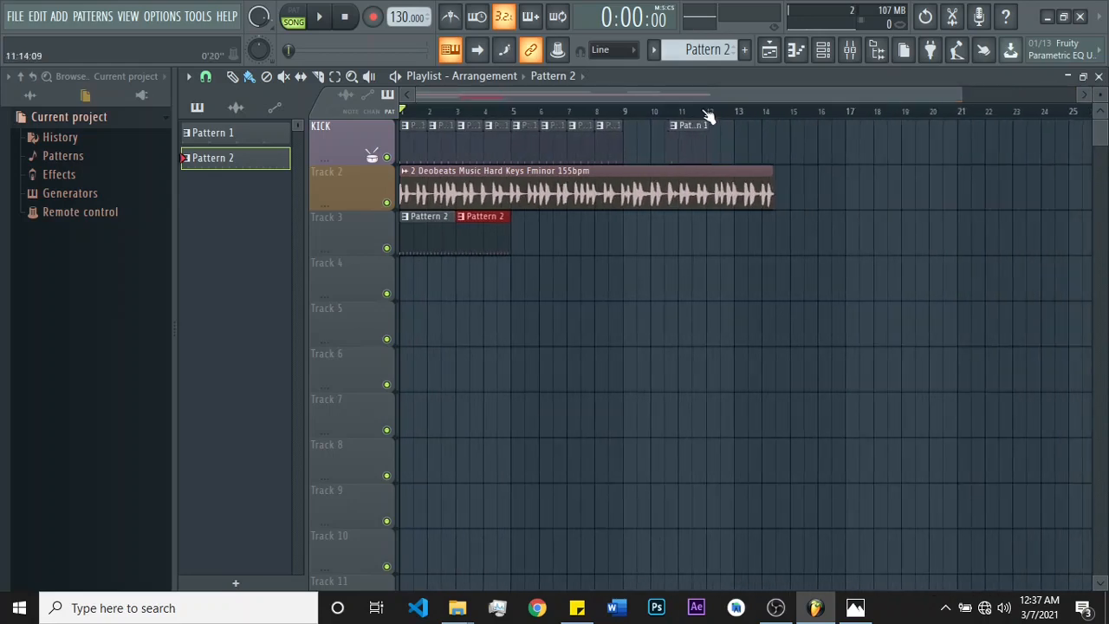
scroll(707, 115, "up", 4)
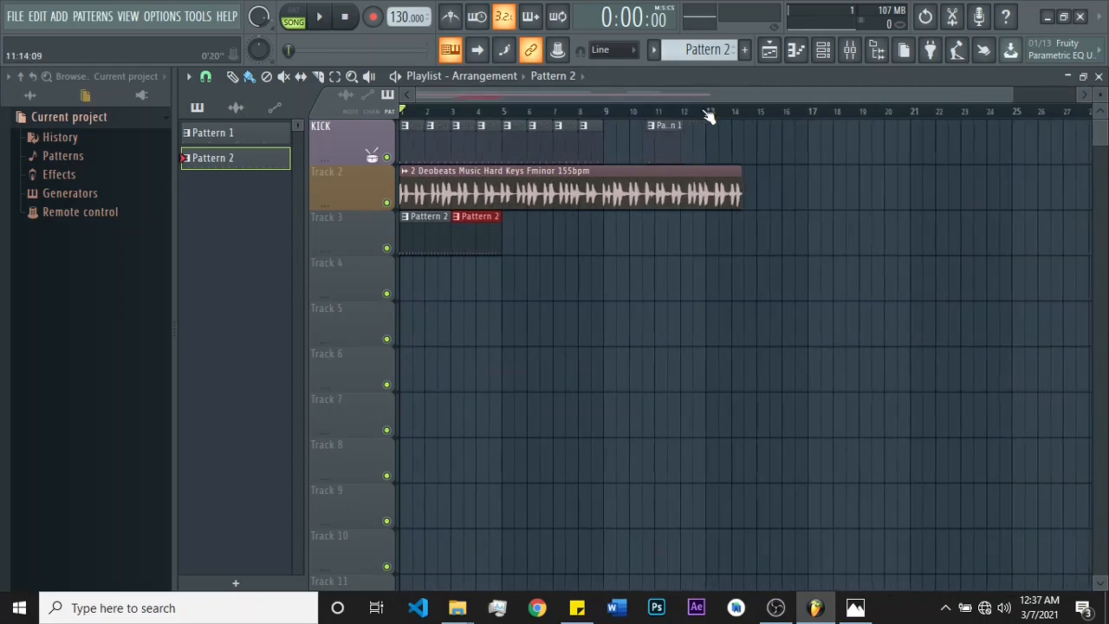
scroll(708, 115, "up", 4)
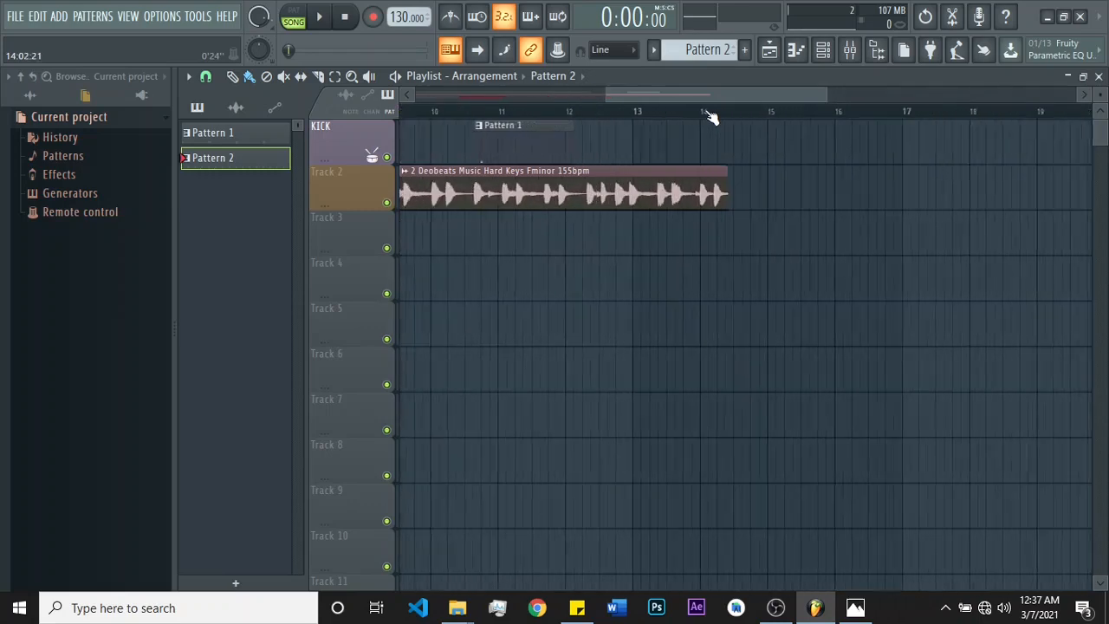
scroll(711, 115, "down", 6)
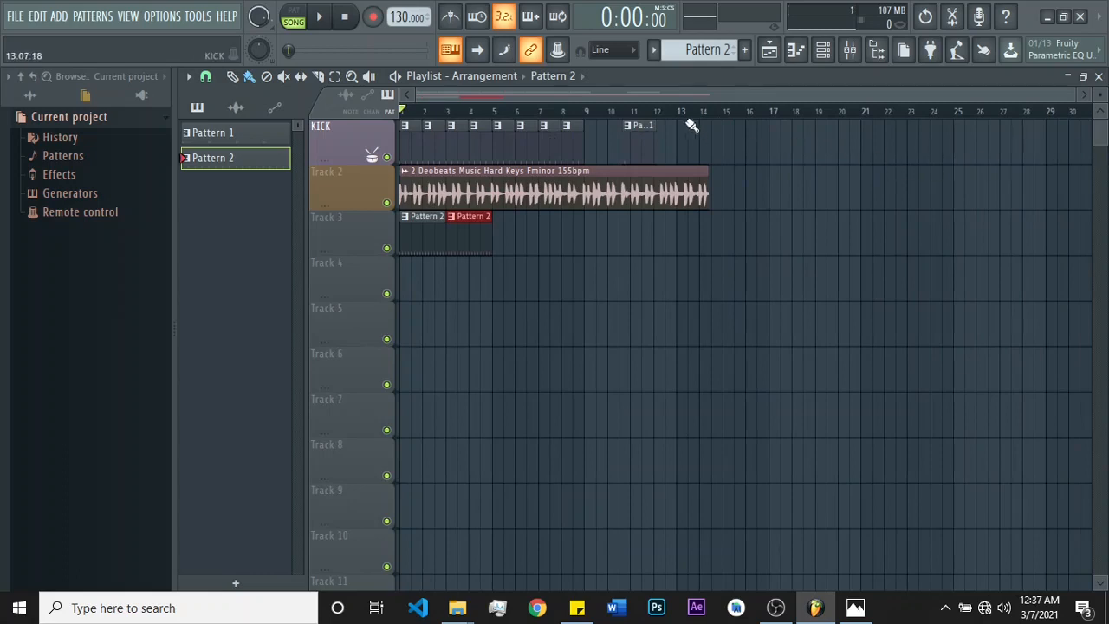
scroll(685, 115, "up", 4)
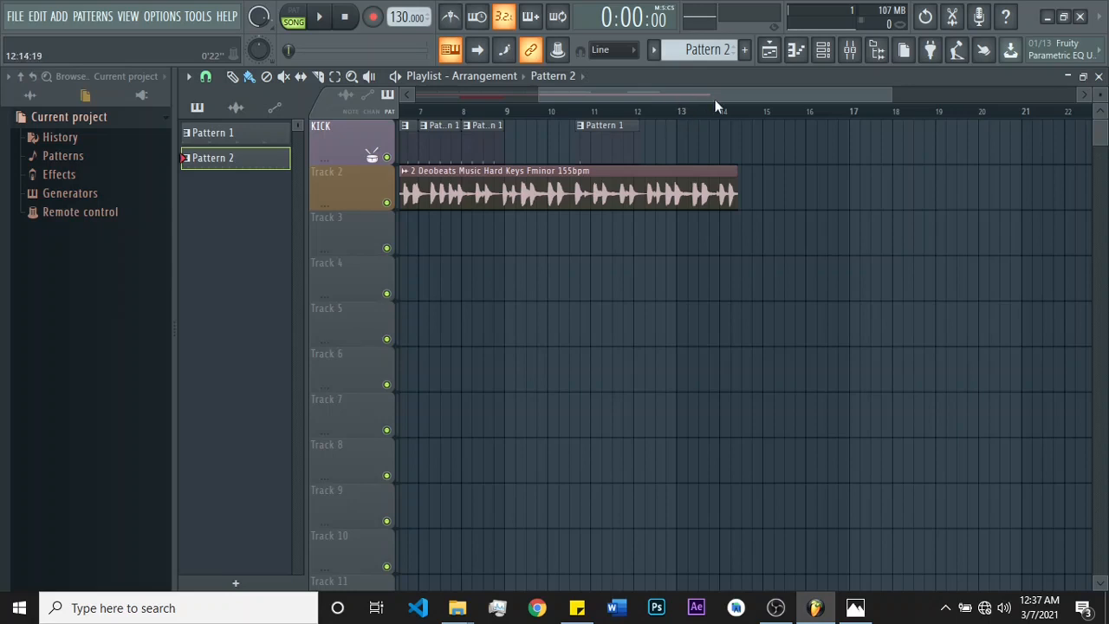
left_click_drag(717, 102, 494, 102)
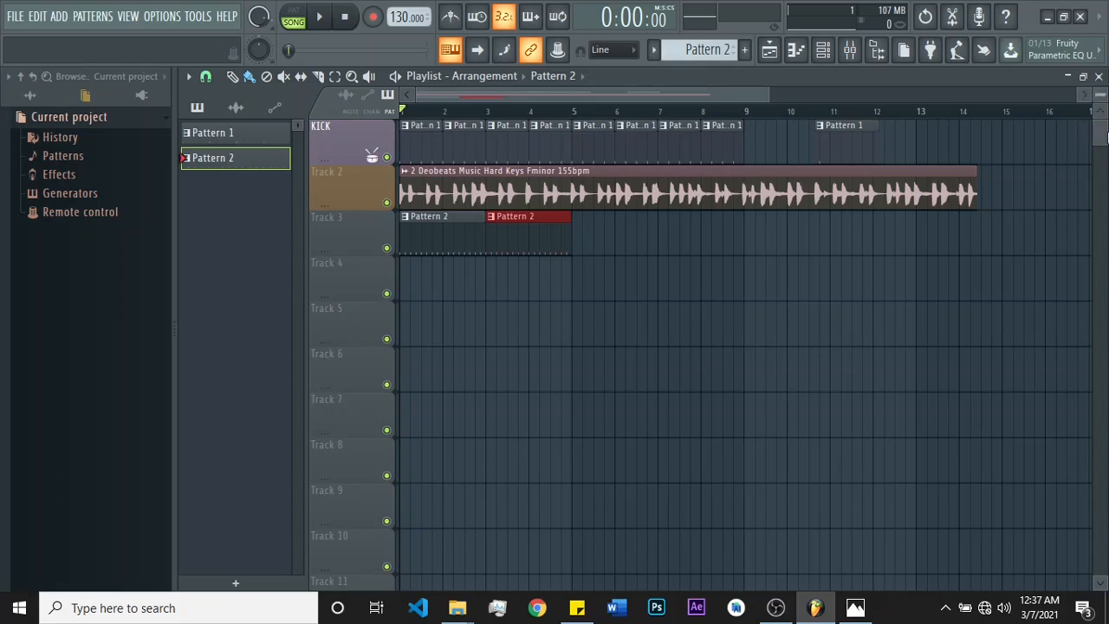
Step: Zoom the playlist vertically to show the tracks slightly taller
left_click_drag(1098, 140, 1103, 149)
scroll(1103, 156, "up", 3)
left_click_drag(1101, 98, 1101, 96)
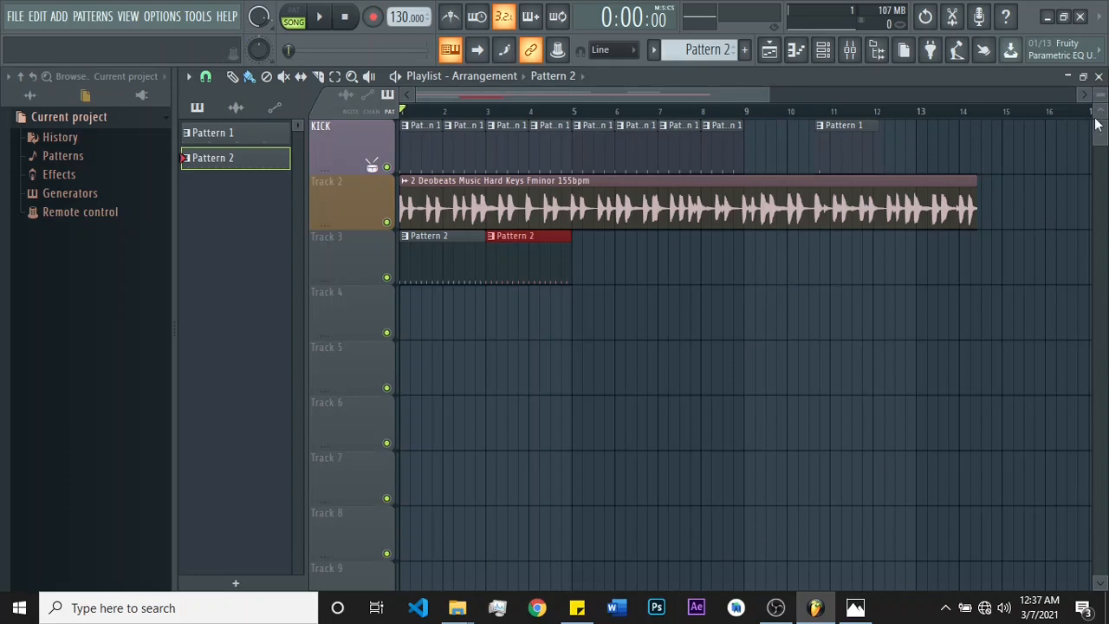
Step: Zoom the playlist vertically out and back in to compare track heights
scroll(1098, 92, "down", 3)
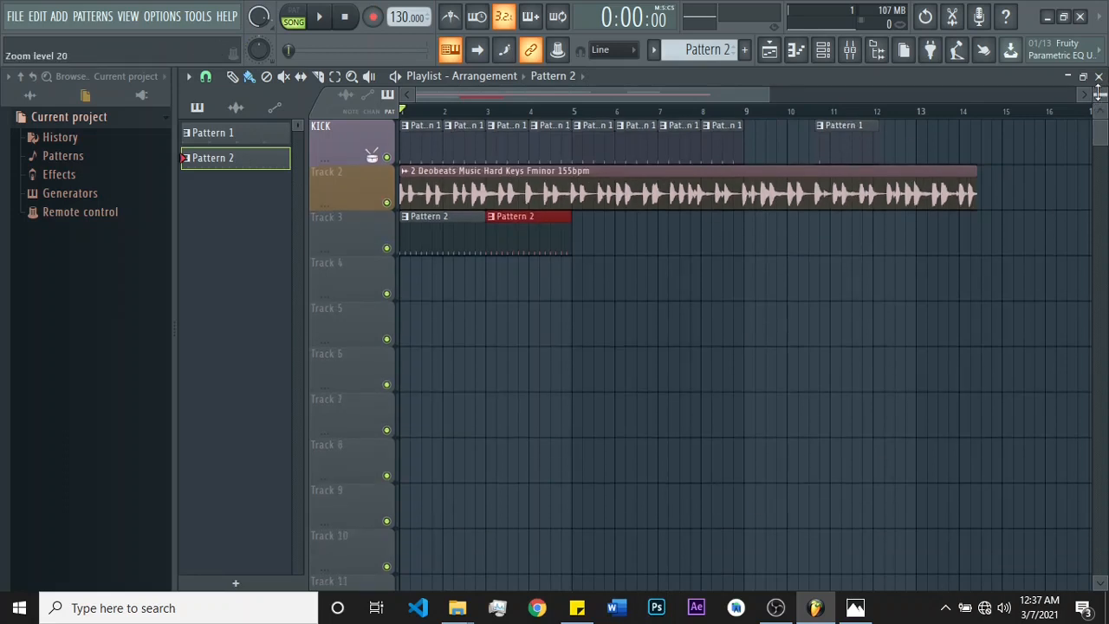
scroll(1098, 93, "up", 1)
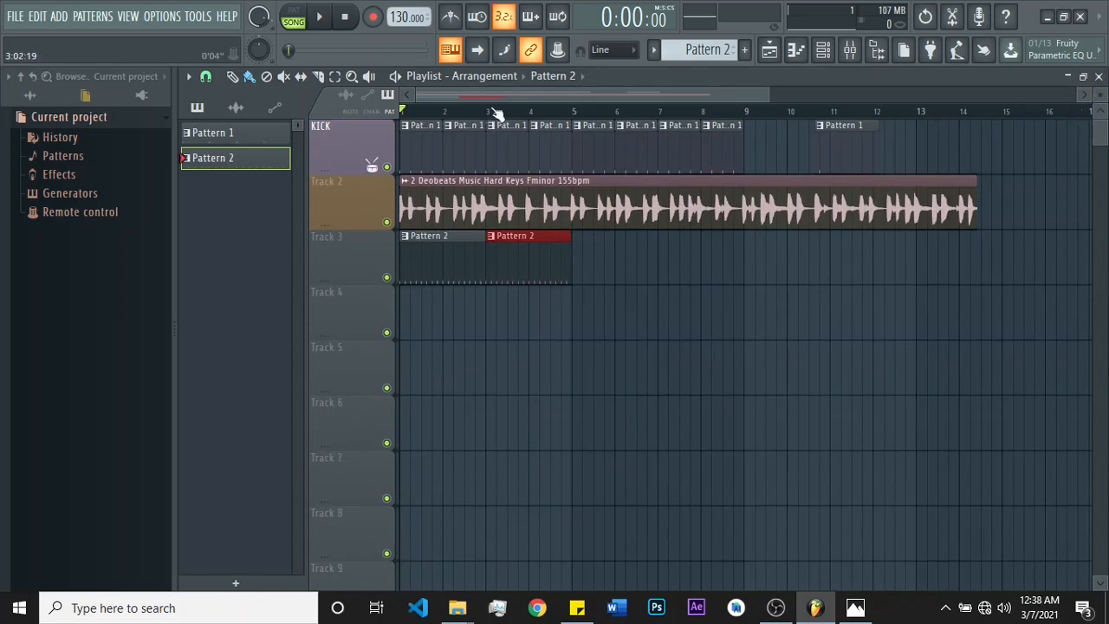
left_click_drag(509, 100, 435, 102)
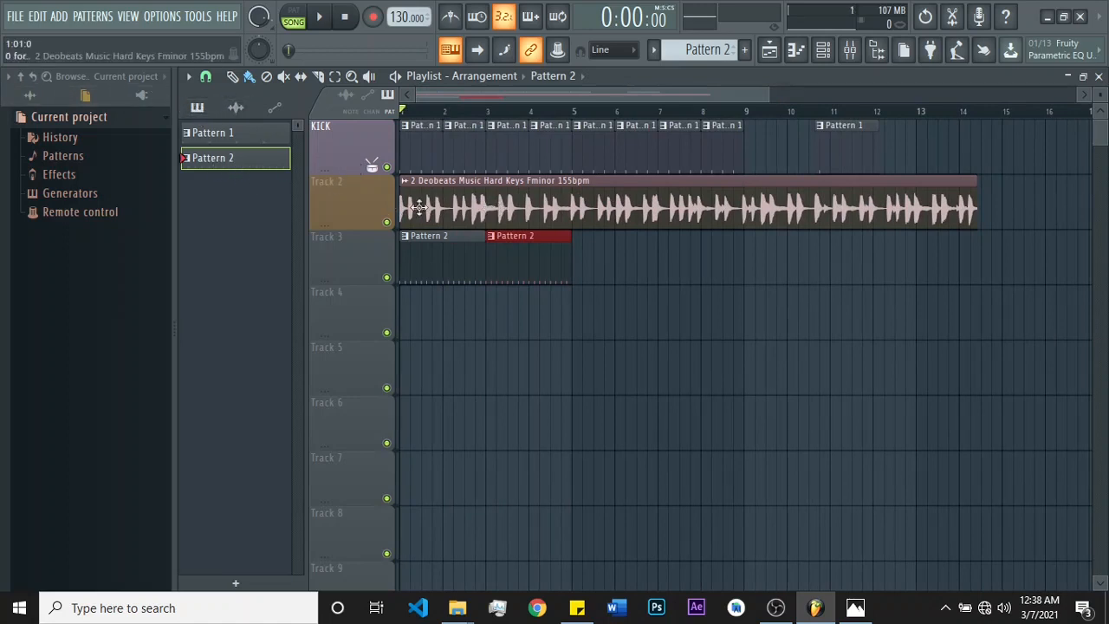
Step: View the picker's audio and automation clip lists, and create an automation clip for the Hat channel's volume
left_click(238, 109)
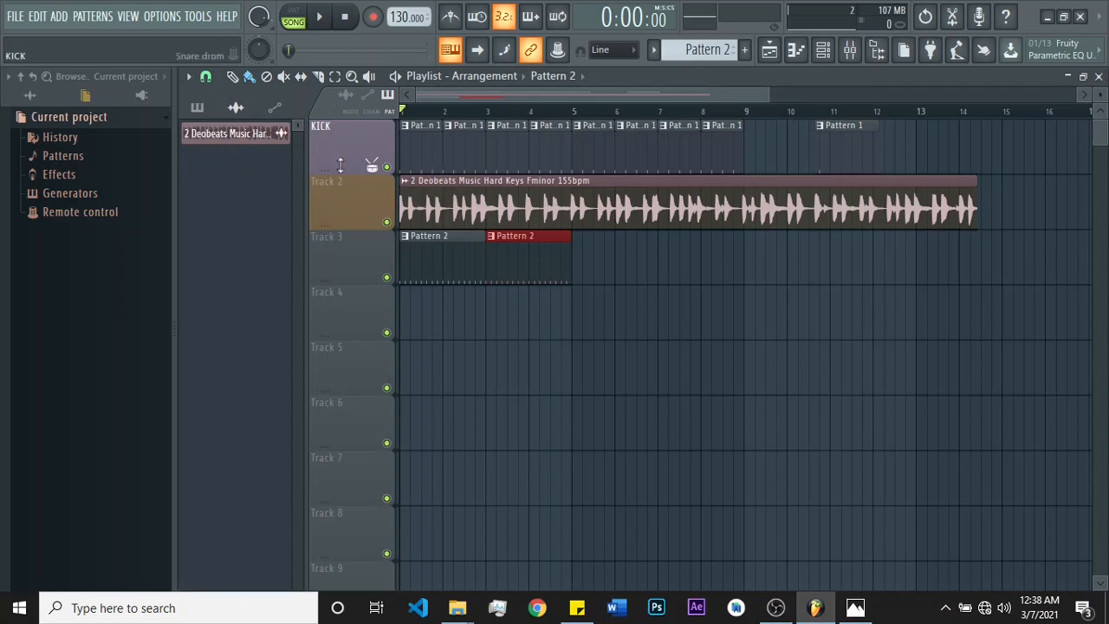
left_click(275, 108)
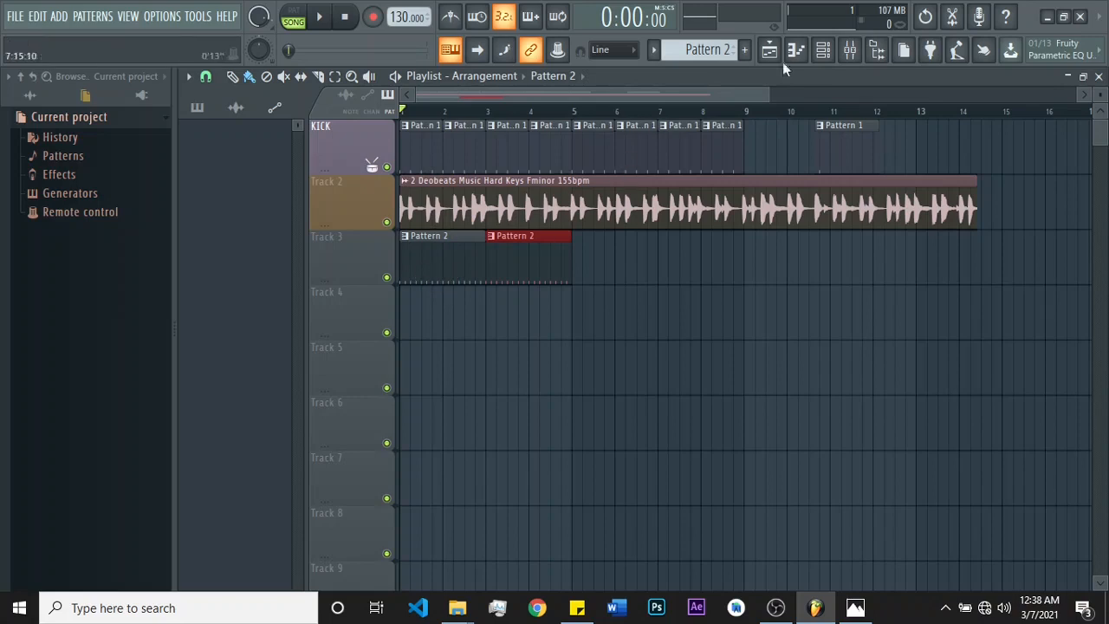
left_click(823, 54)
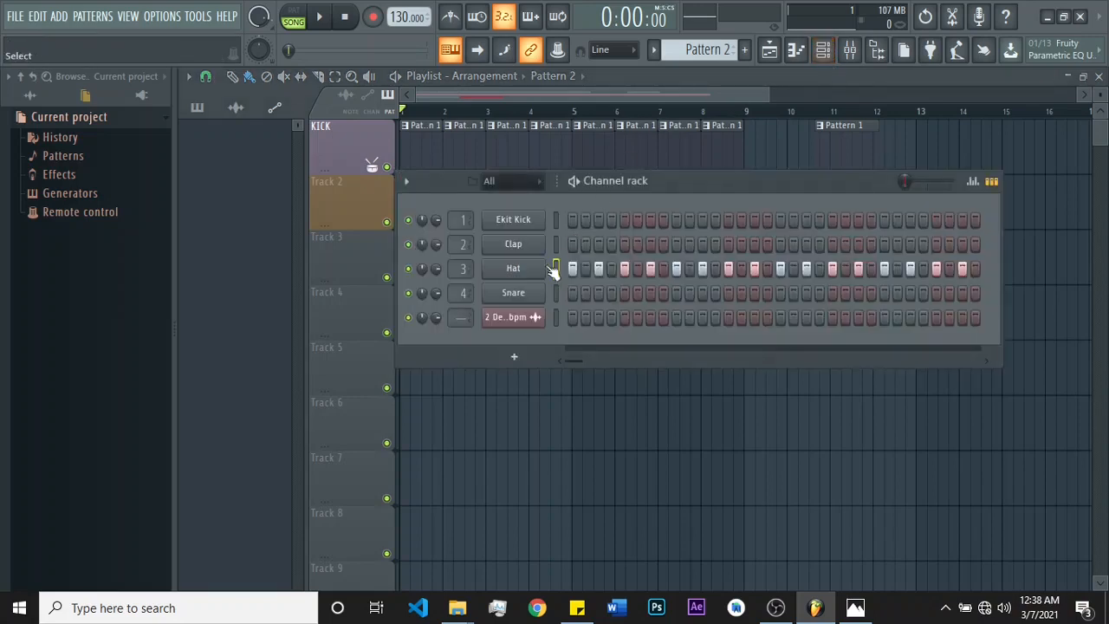
right_click(438, 268)
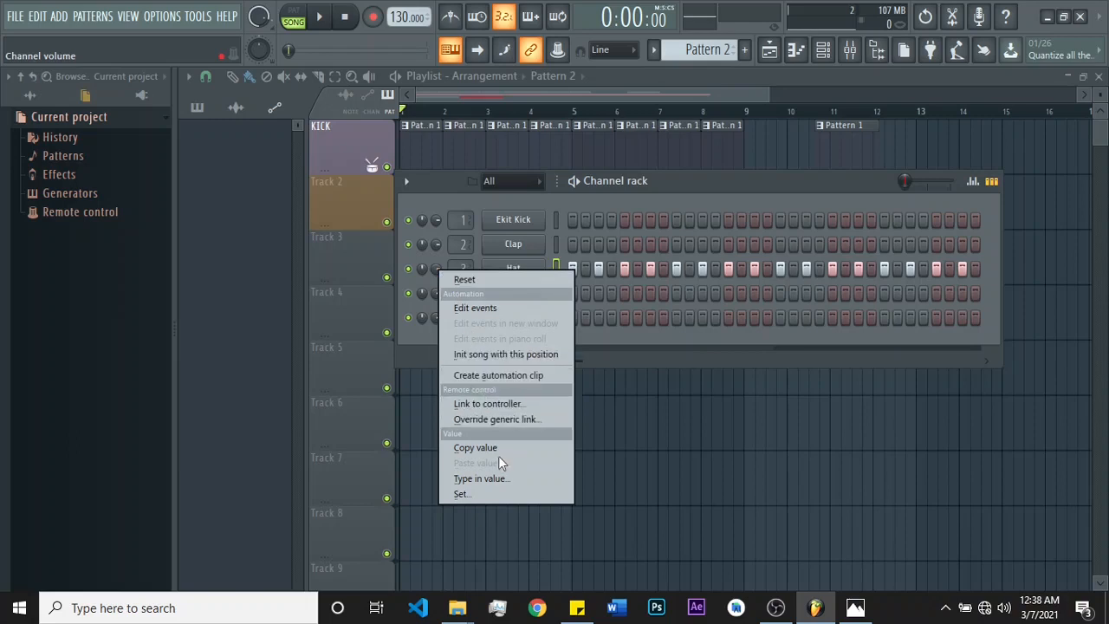
left_click(521, 374)
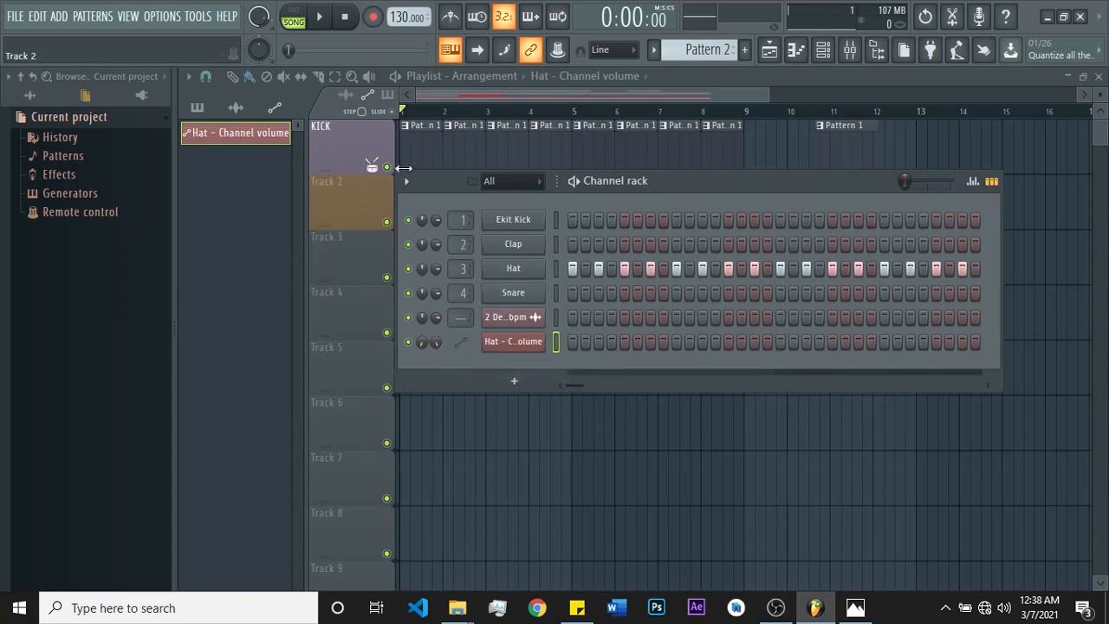
left_click(551, 91)
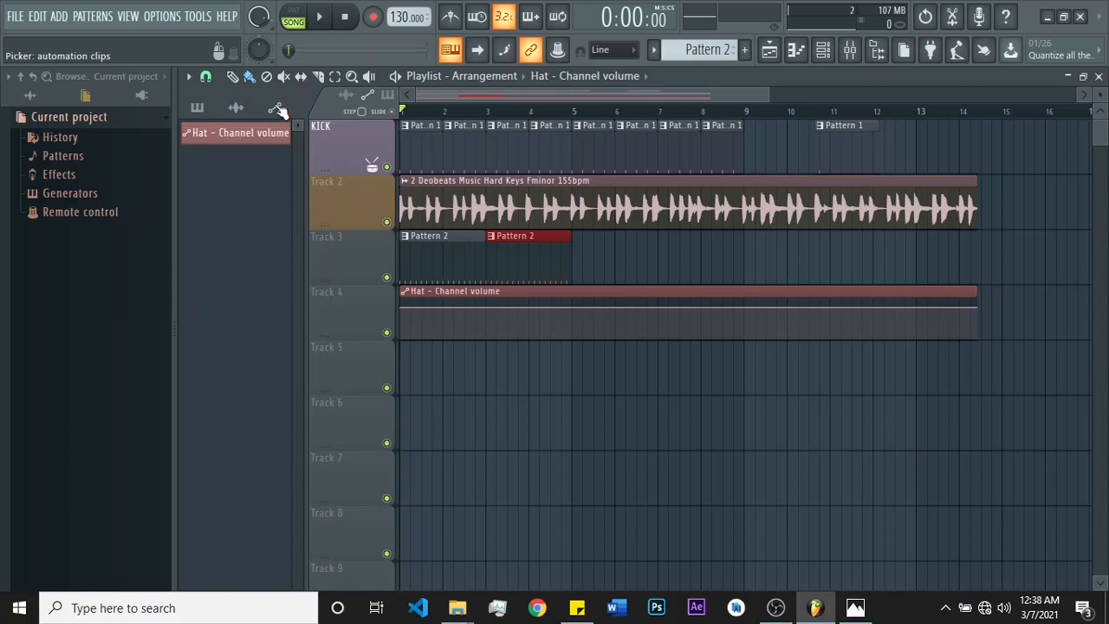
Step: Browse the picker's audio clips and patterns, and return to its automation clips
left_click(237, 110)
left_click(198, 109)
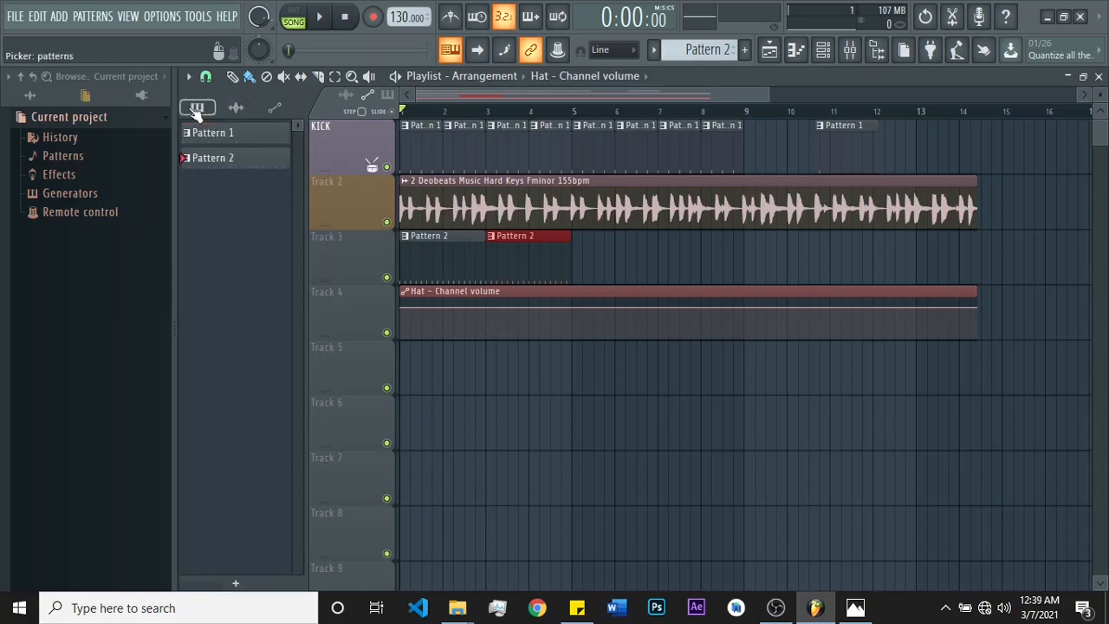
left_click(279, 109)
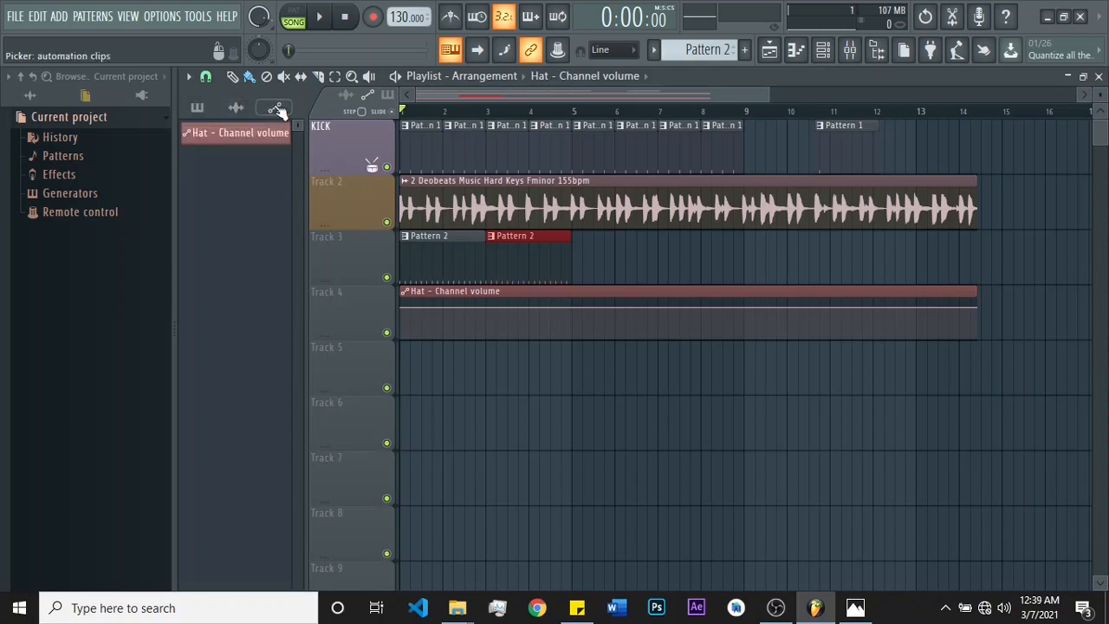
Step: Shape the Hat volume automation with a point lowered to 28% in bar 1 and a raised point in bar 3, and play the song
right_click(423, 308)
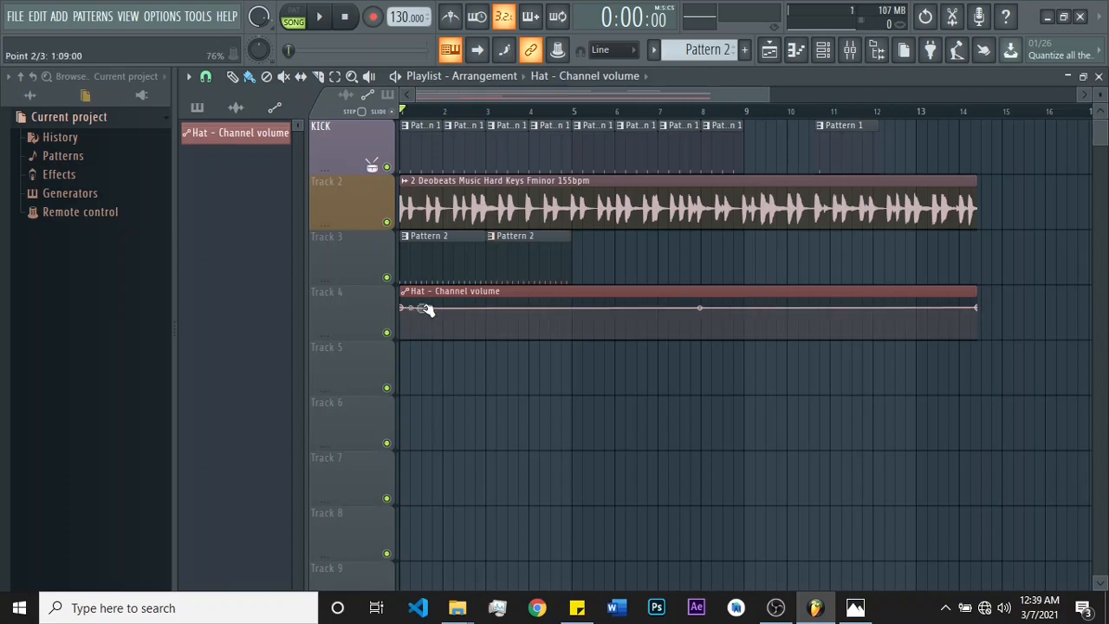
left_click_drag(424, 309, 422, 326)
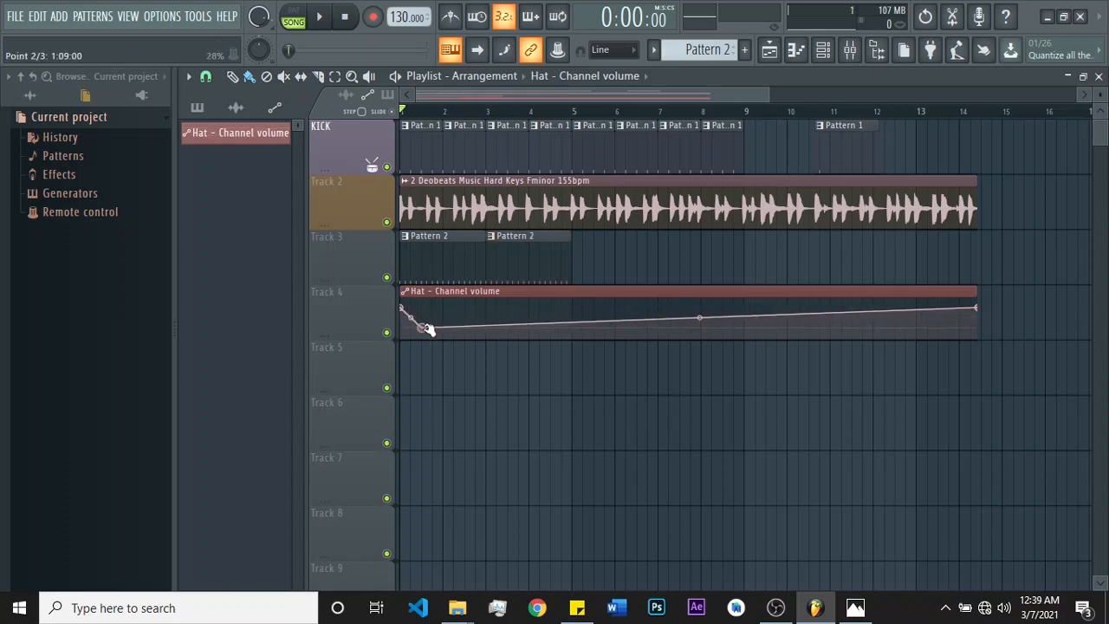
right_click(515, 326)
left_click_drag(515, 326, 508, 303)
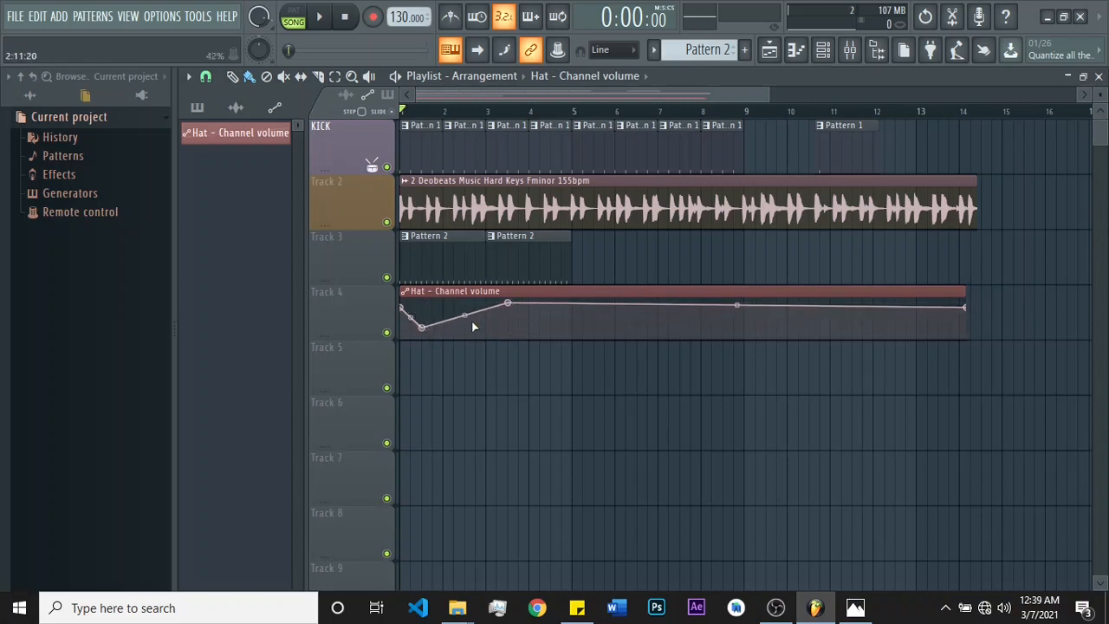
left_click(320, 19)
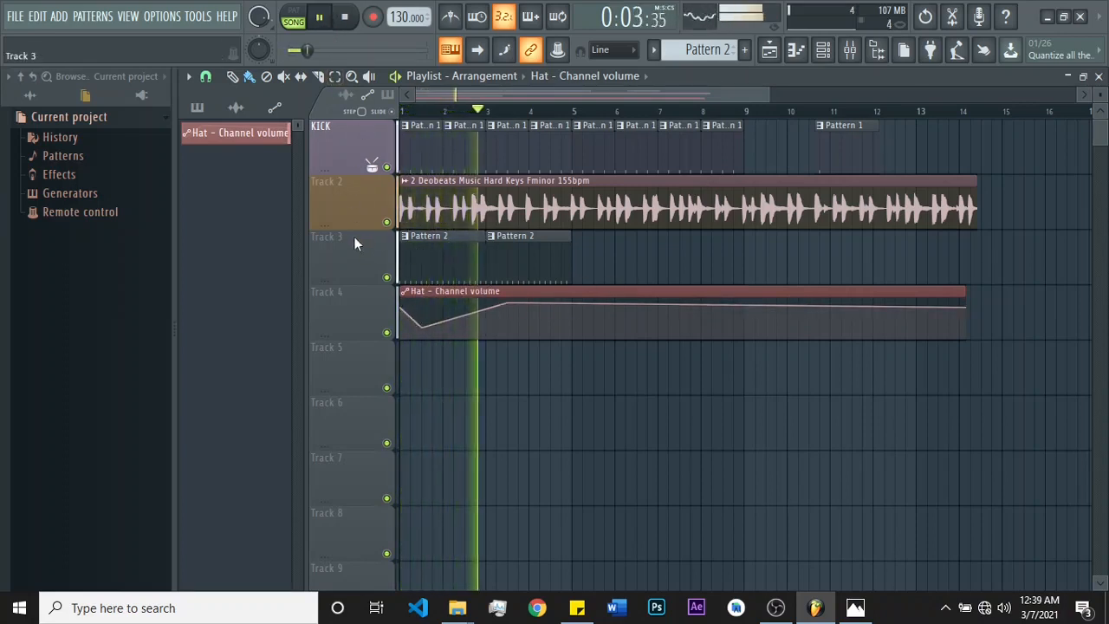
left_click(342, 31)
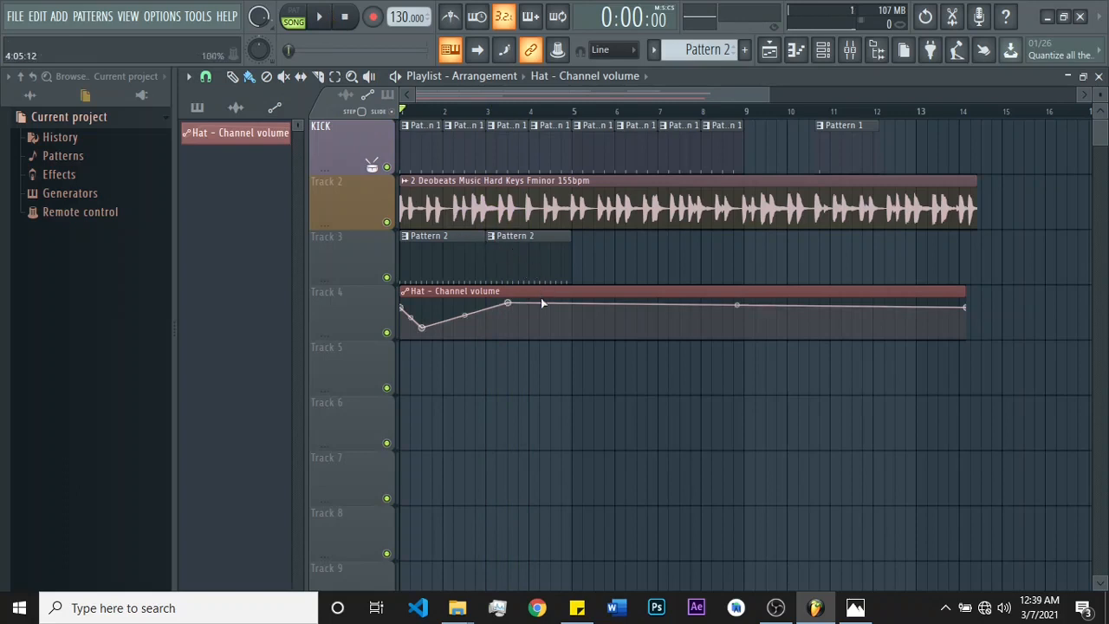
Step: Add a dip around bar 5 and a rise just before bar 6 to the Hat volume automation, and play the song
left_click_drag(578, 305, 604, 307)
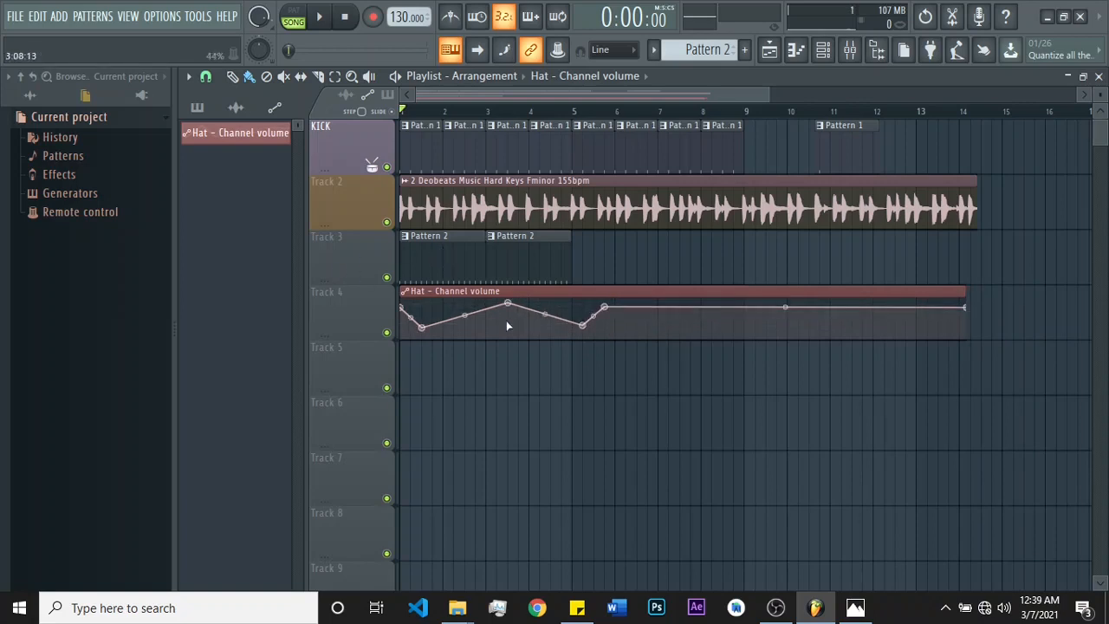
left_click(325, 15)
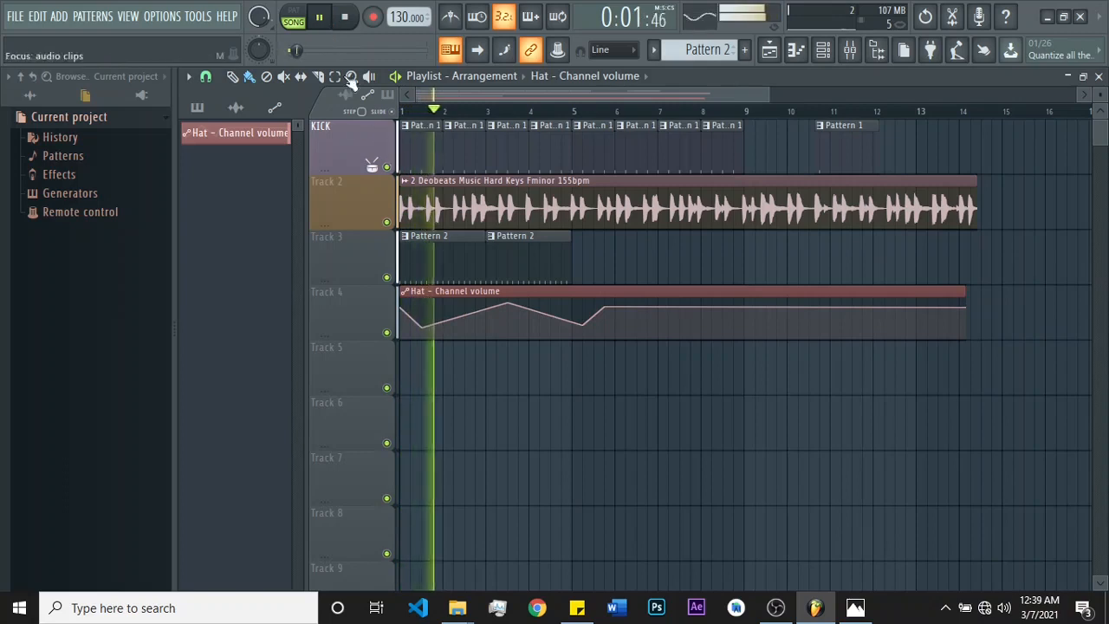
left_click(347, 21)
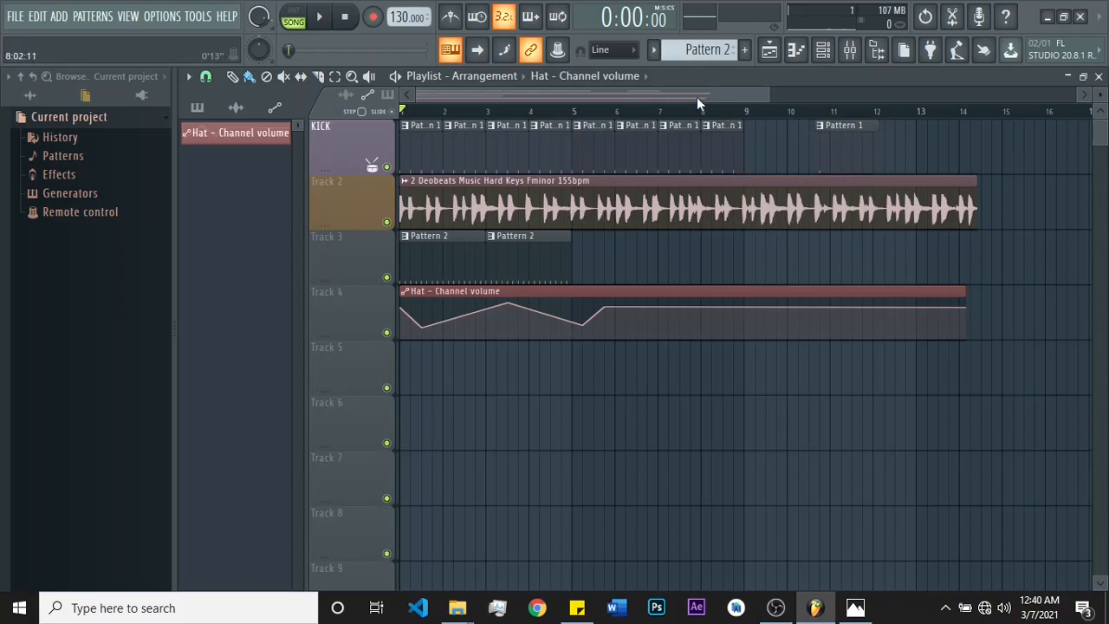
Step: Delete the separate Pattern 1 clip between bars 10 and 12 on the KICK track
mouse_move(698, 98)
left_mouse_down()
mouse_move(740, 98)
mouse_move(687, 98)
left_mouse_up()
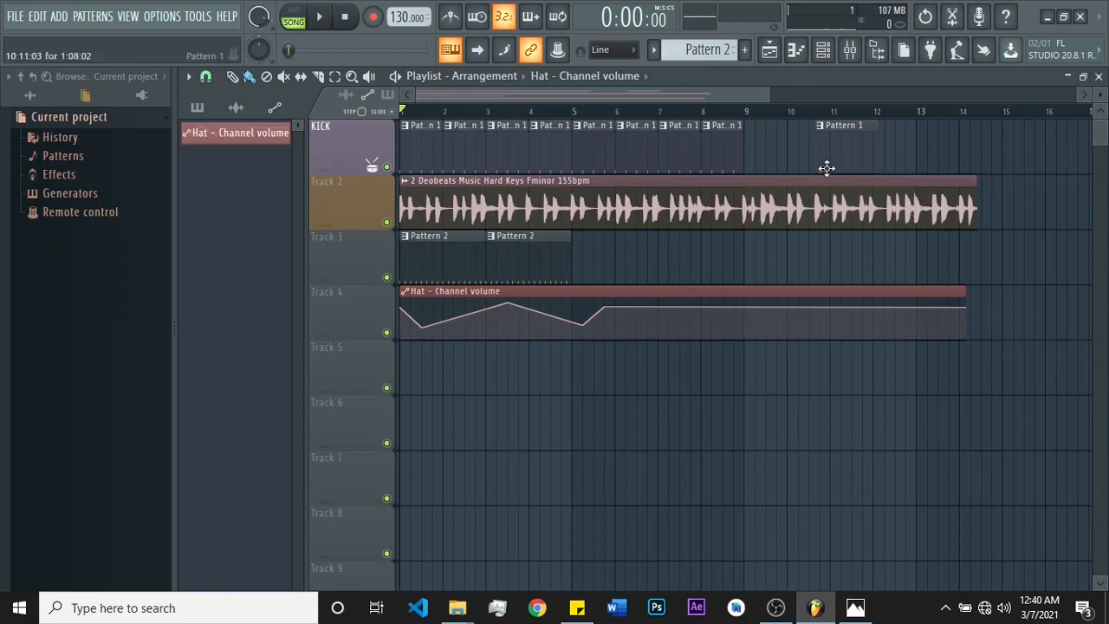
left_click_drag(689, 94, 711, 97)
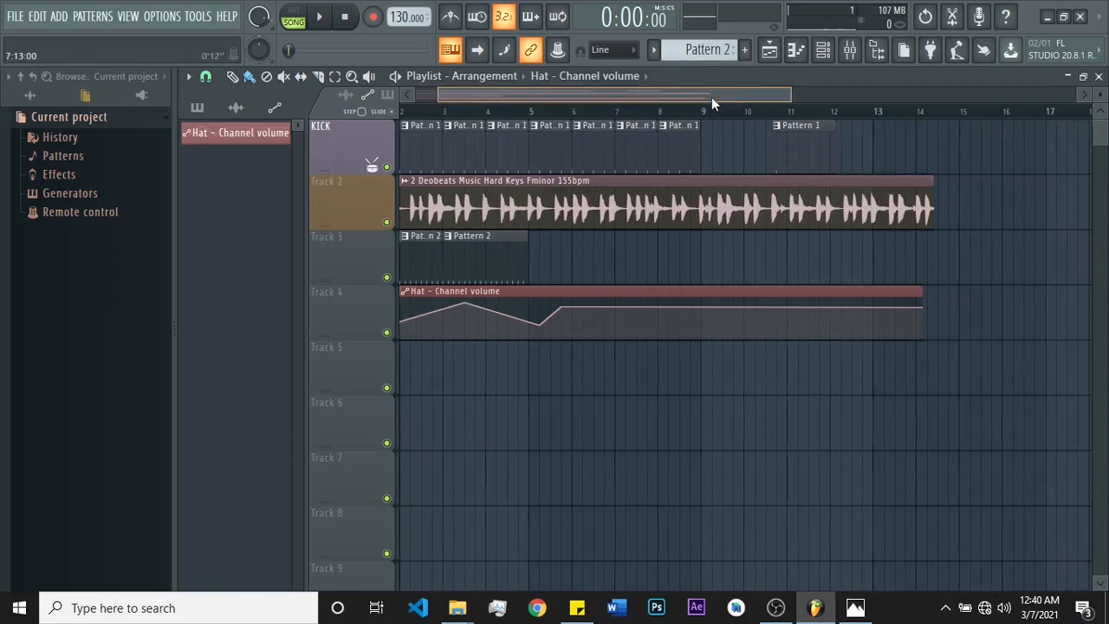
right_click(795, 156)
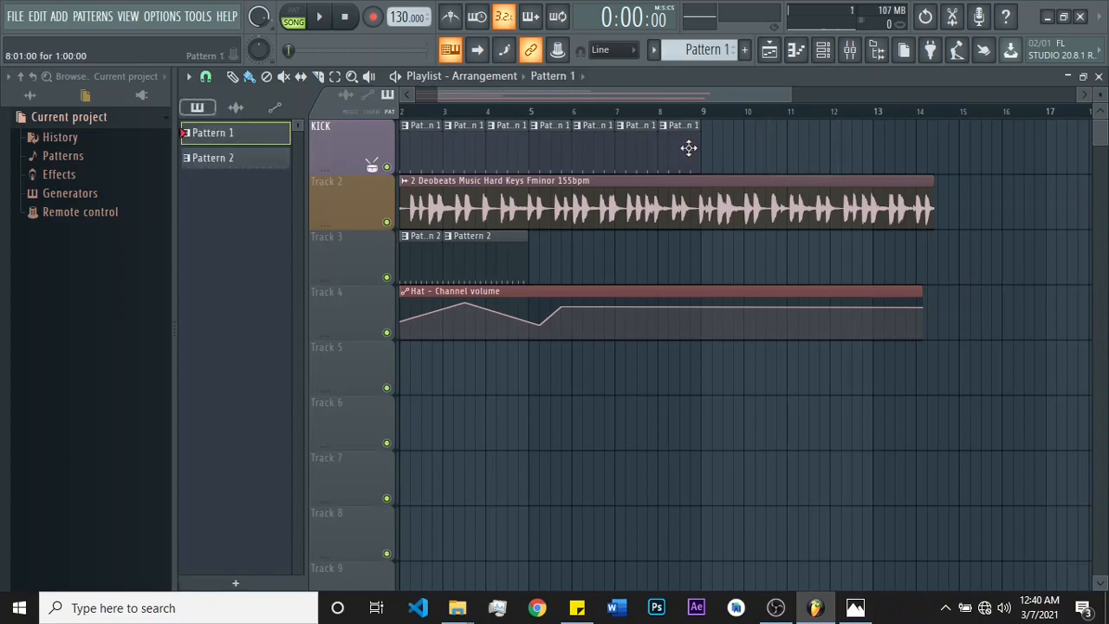
Step: Paint extra Pattern 1 clips on the KICK track from bar 9 and delete them again
left_click_drag(711, 154, 963, 154)
right_click(982, 154)
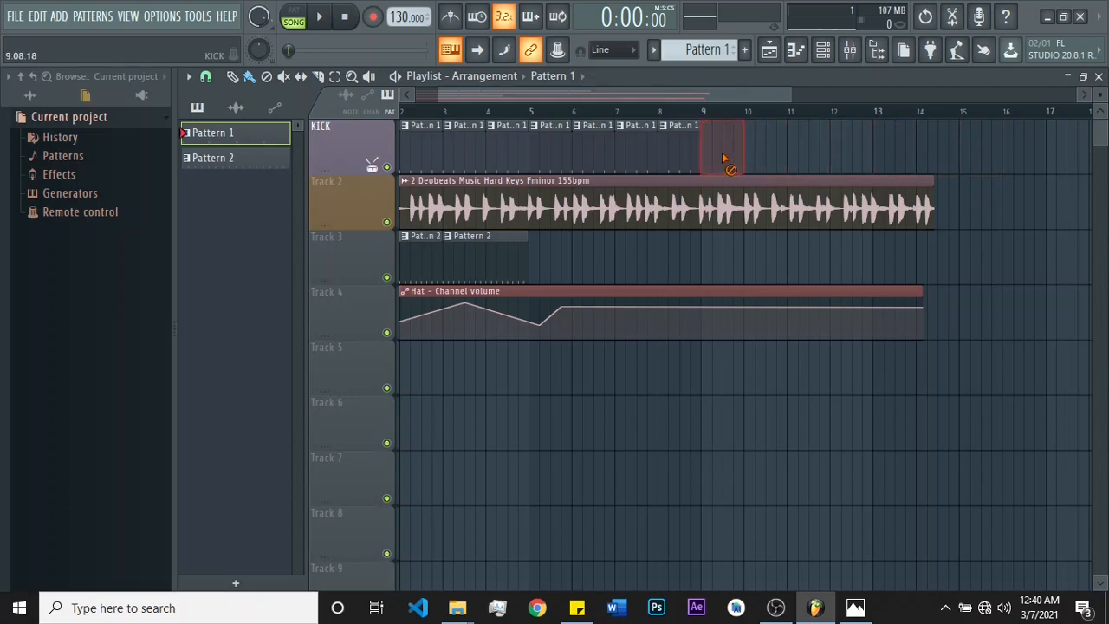
right_click(722, 153)
left_click_drag(613, 98, 525, 97)
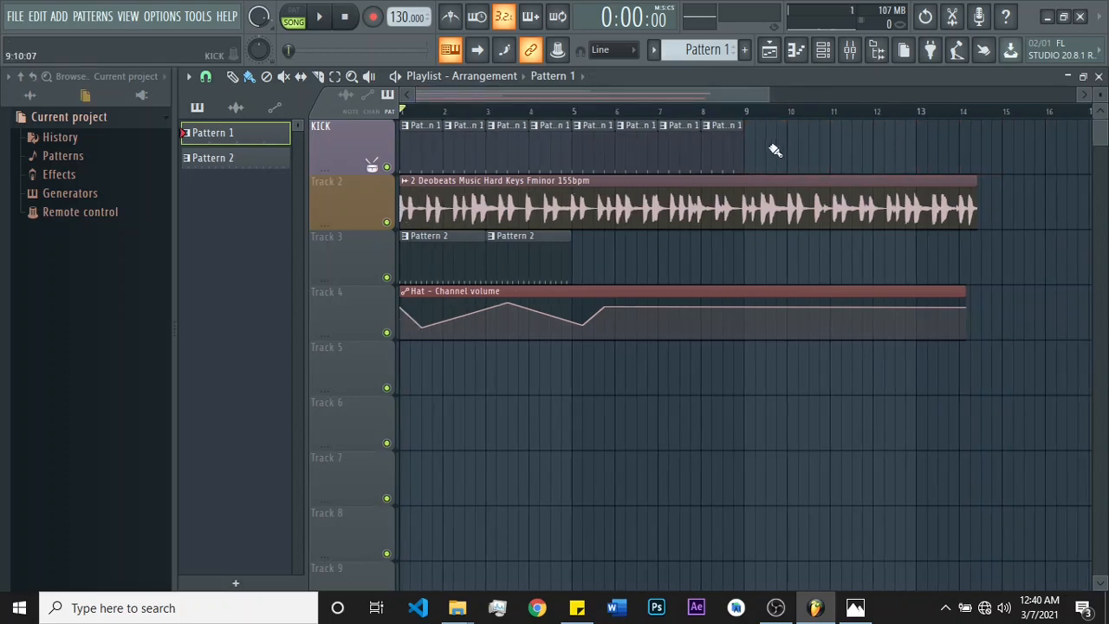
Step: Select all playlist clips, clone them starting at bar 14, and clone that copy again starting at bar 27
left_click_drag(763, 151, 440, 310)
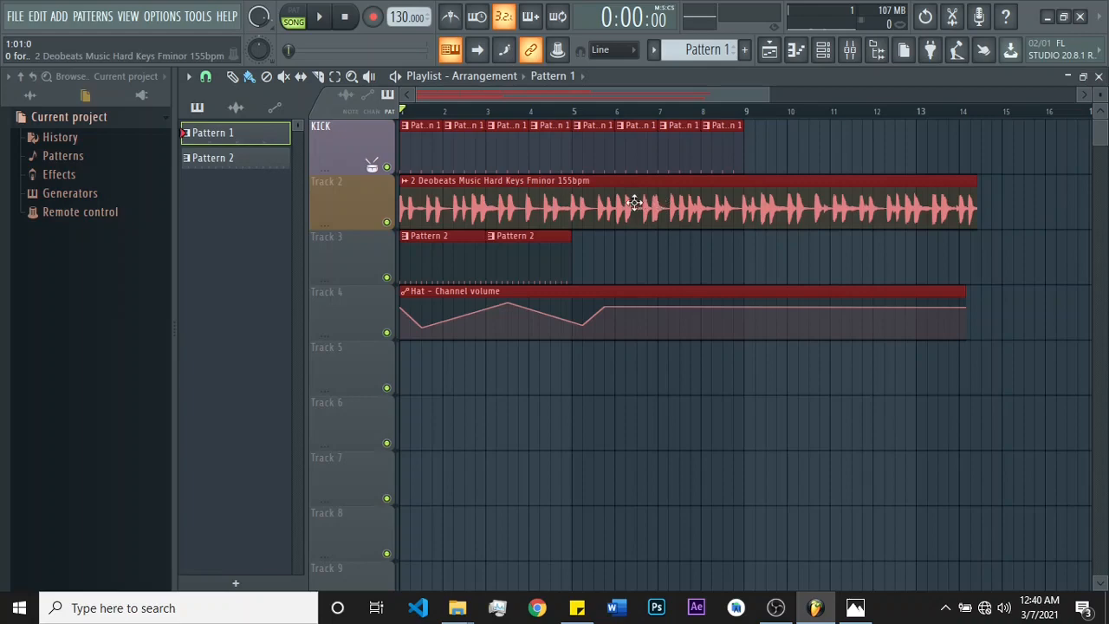
key("ctrl+a")
left_click_drag(628, 202, 1047, 181)
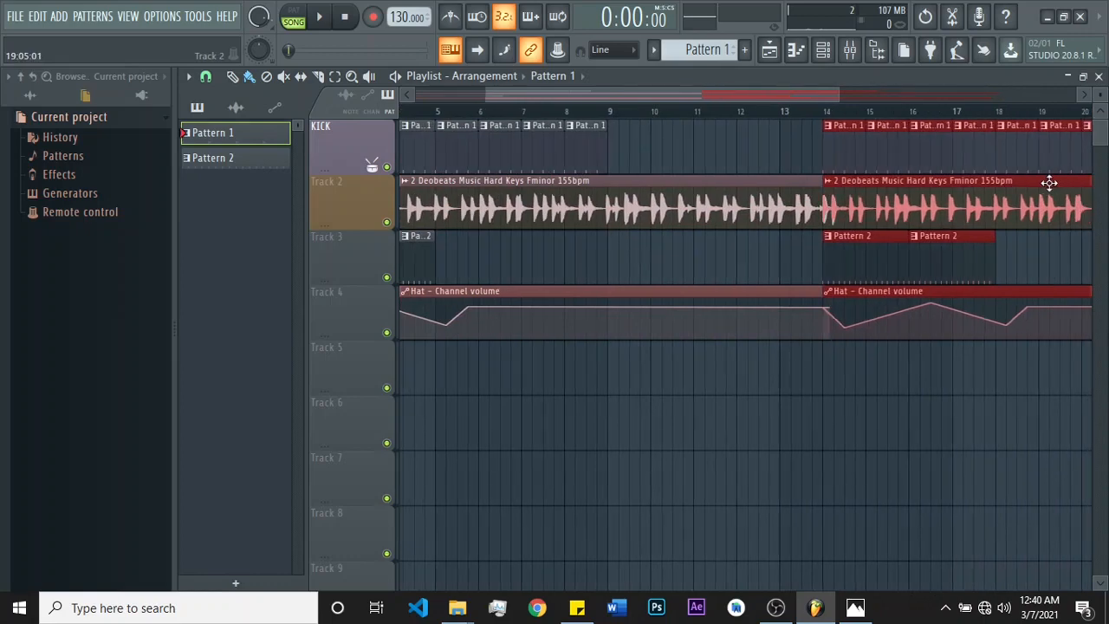
left_click_drag(665, 97, 854, 92)
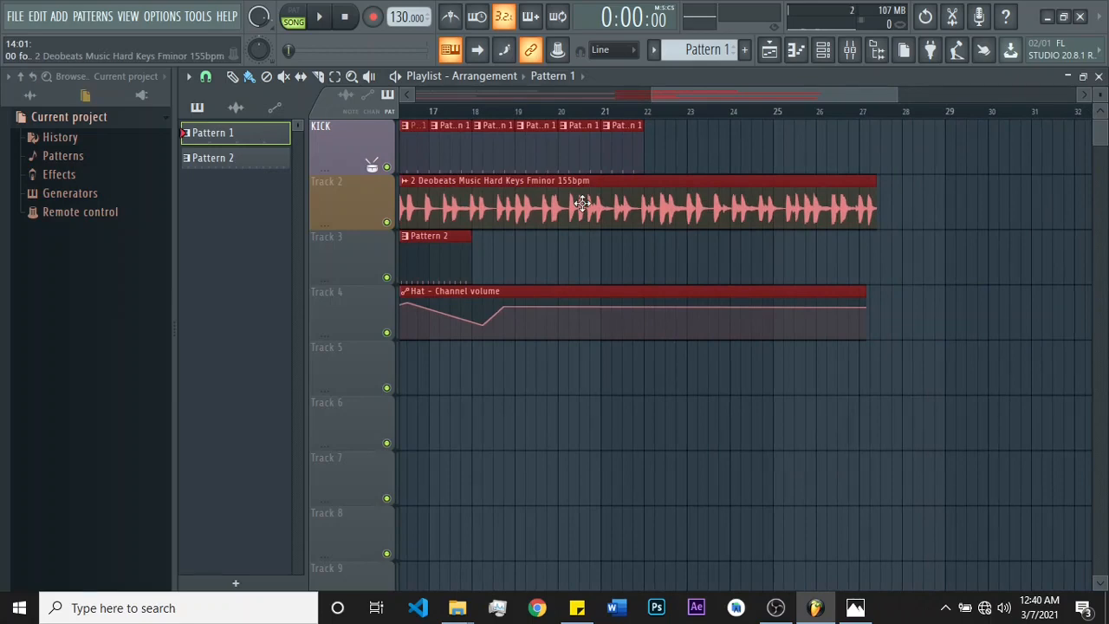
left_click_drag(582, 203, 1039, 192)
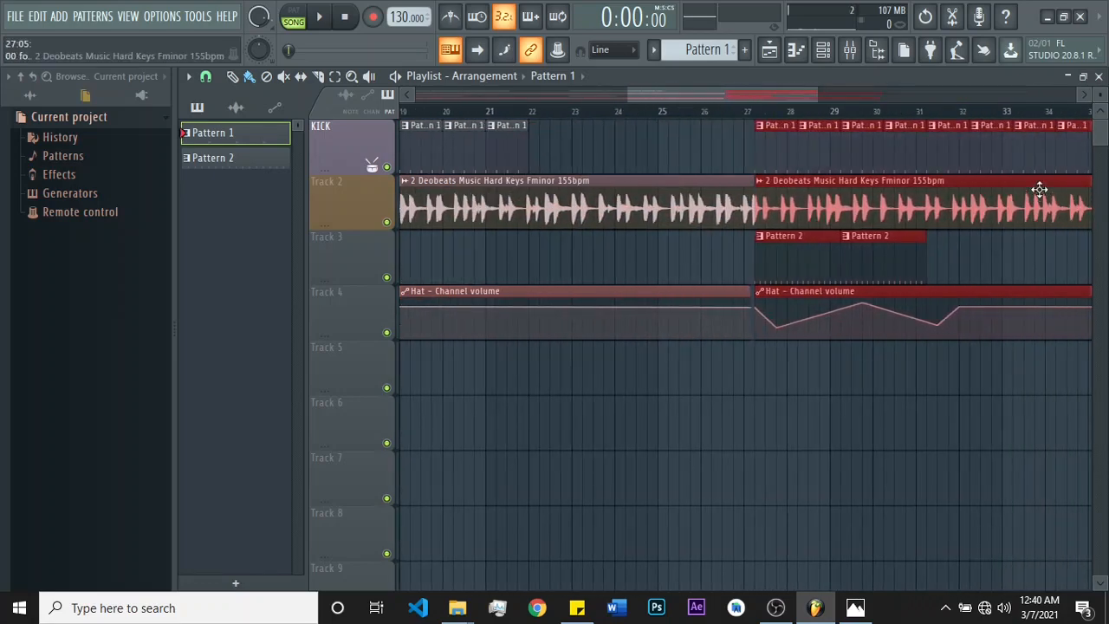
Step: Undo the cloning of the playlist clips until only the original arrangement remains
key("ctrl+z")
key("ctrl+z")
key("ctrl+z")
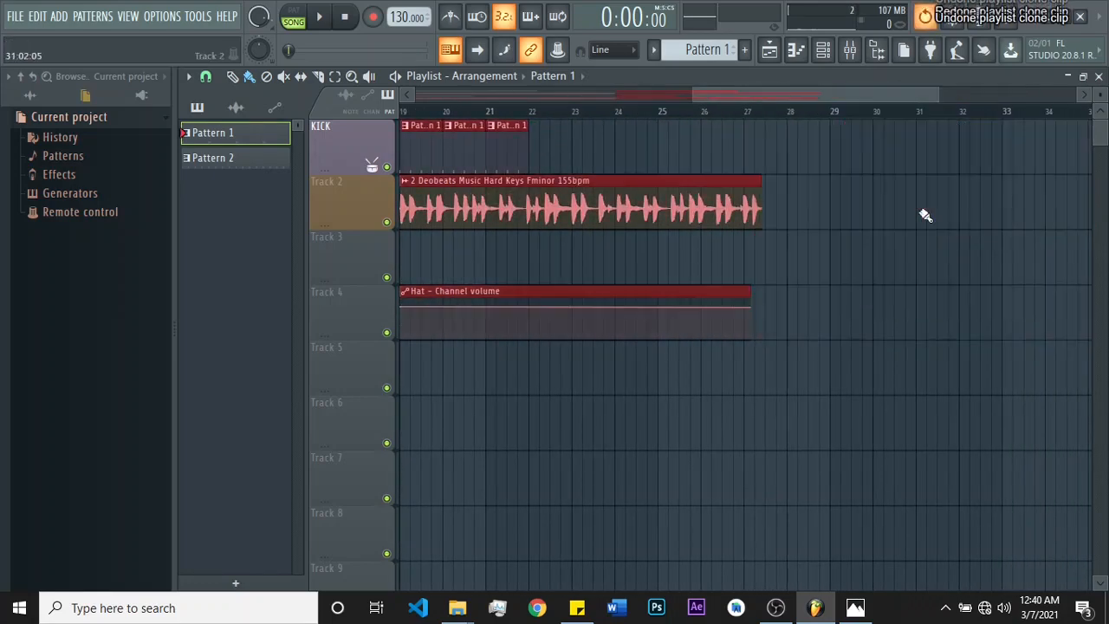
key("ctrl+alt+z")
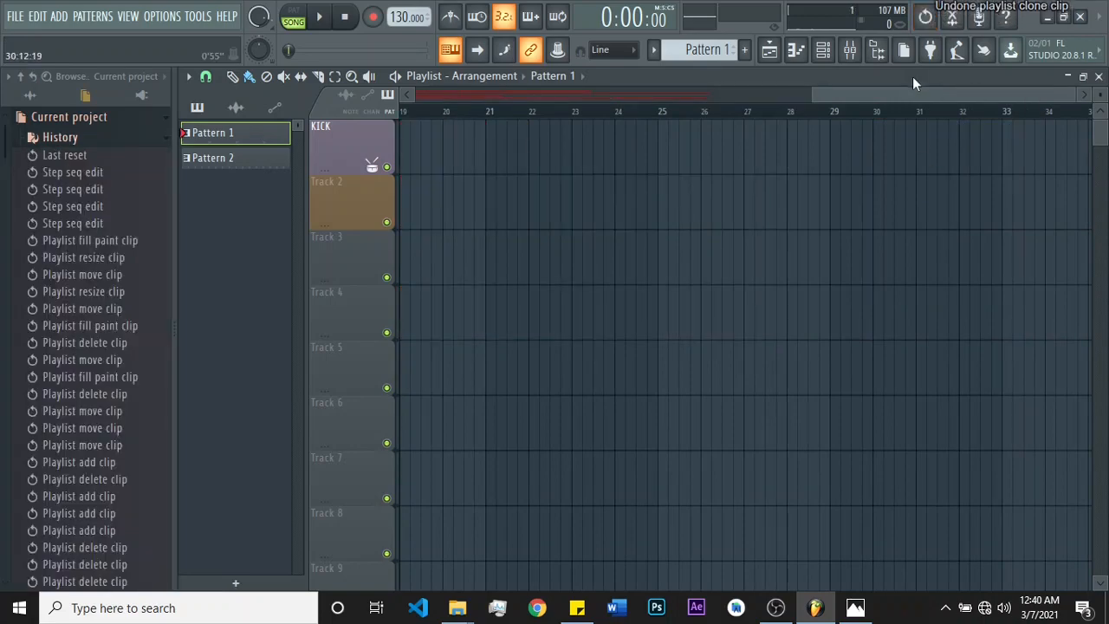
Step: Zoom the playlist horizontally and vertically out and in around the original clips at the start of the arrangement
scroll(911, 97, "up", 5)
left_click_drag(911, 97, 514, 186)
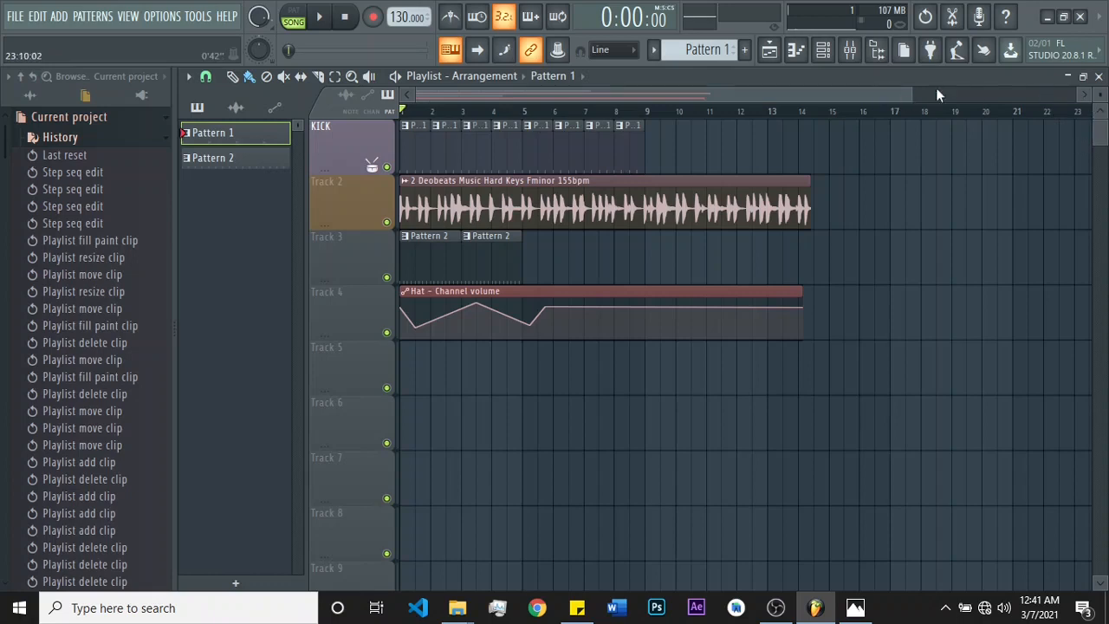
scroll(1100, 95, "down", 5)
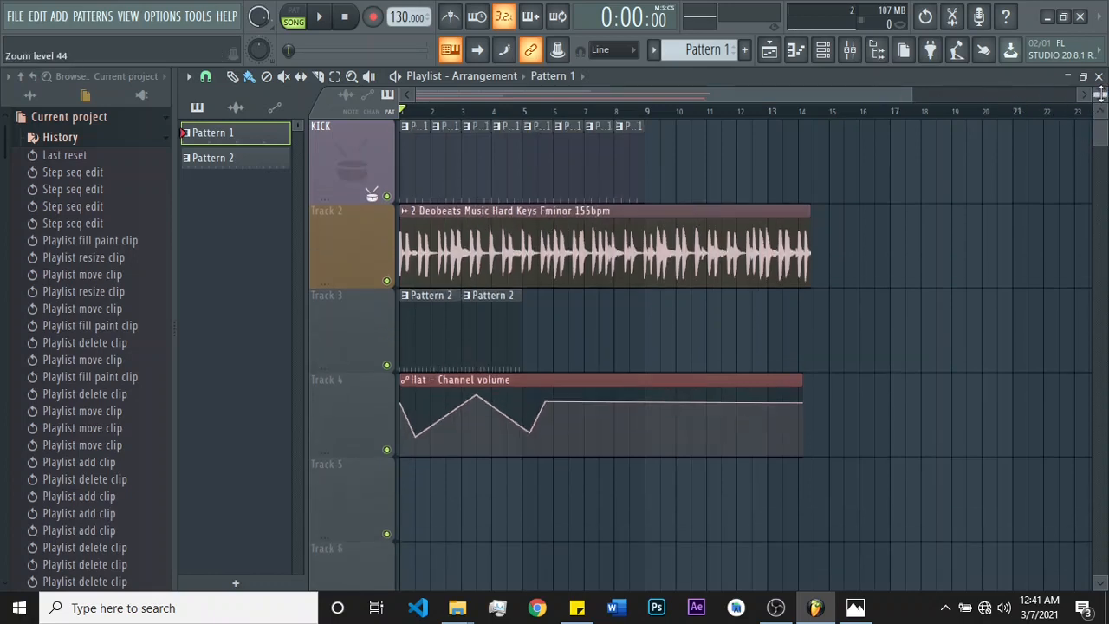
scroll(1100, 91, "up", 2)
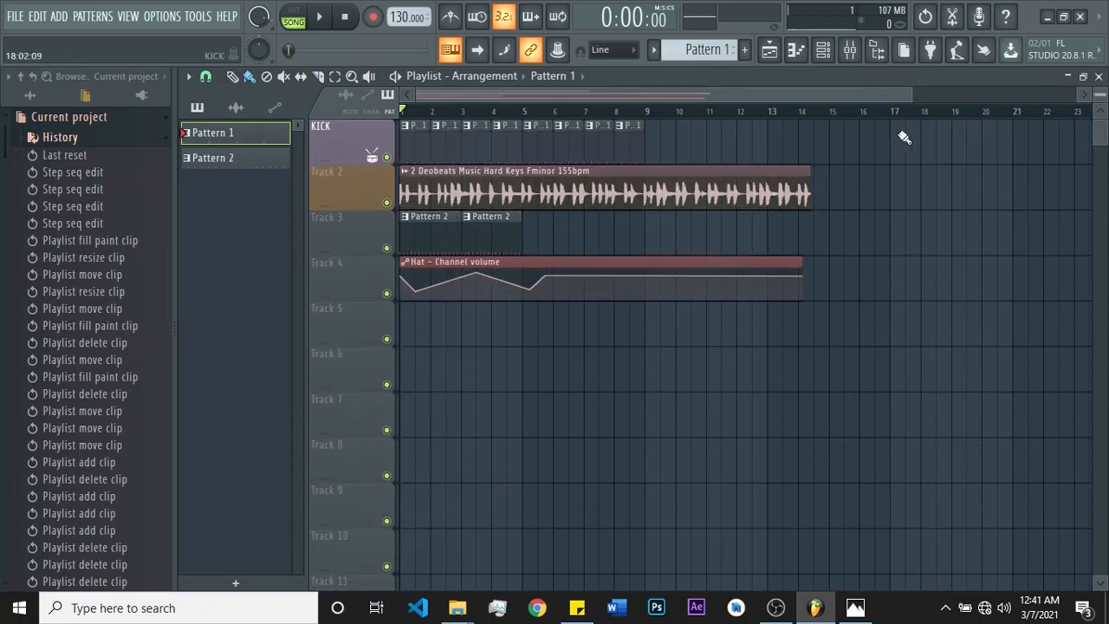
scroll(918, 100, "down", 2)
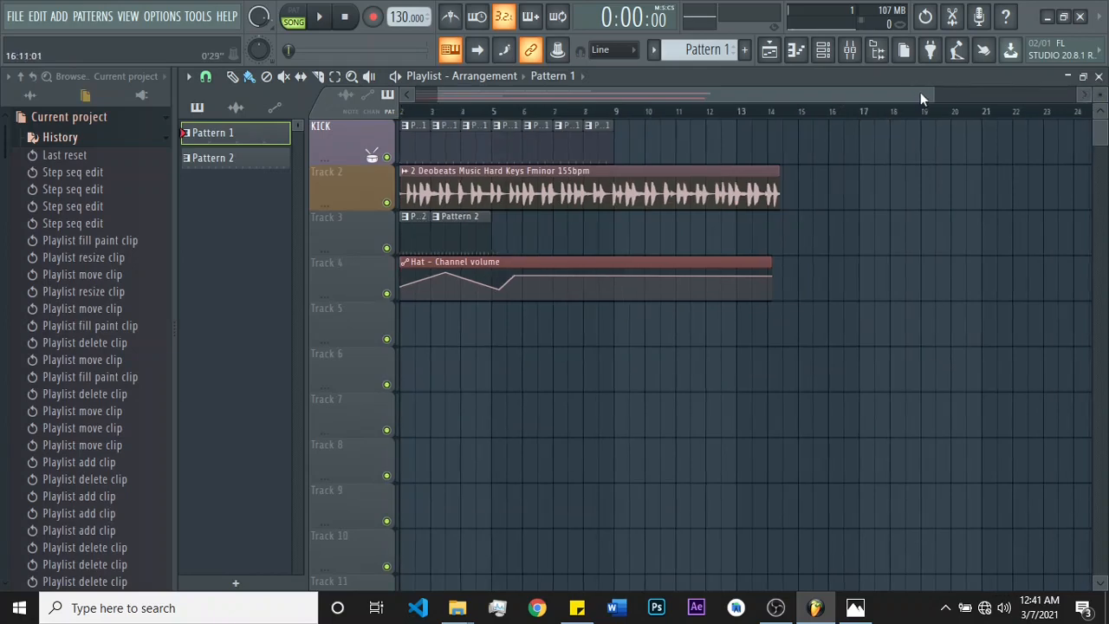
left_click_drag(940, 95, 687, 116)
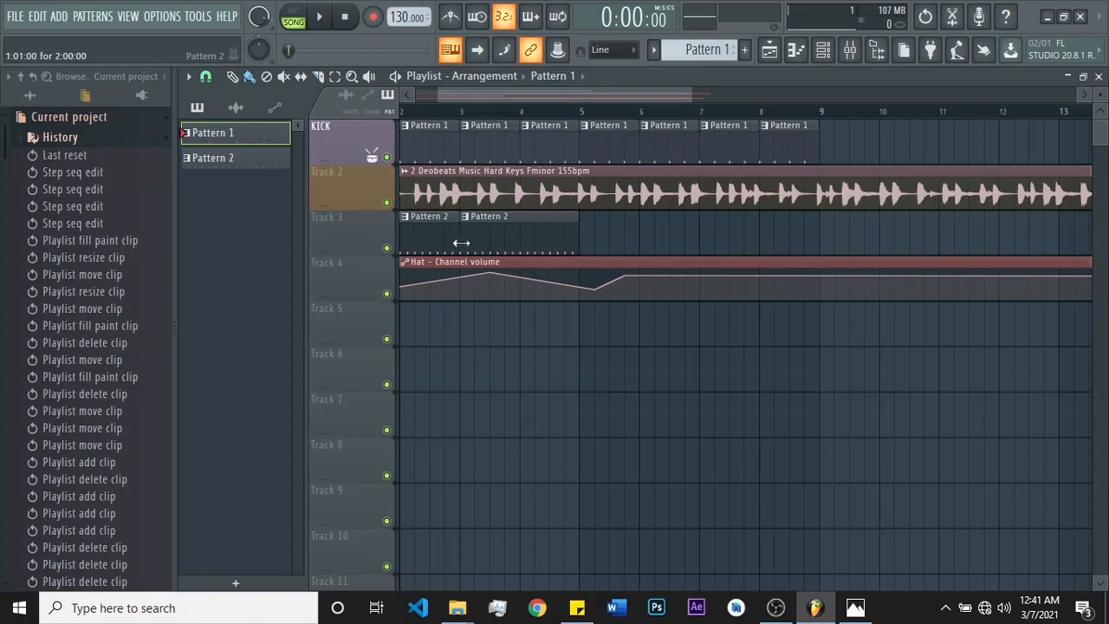
Step: Delete and place again the Pattern 2 clip at bar 3 on Track 3, and shorten it to one bar
right_click(499, 242)
left_click(423, 240)
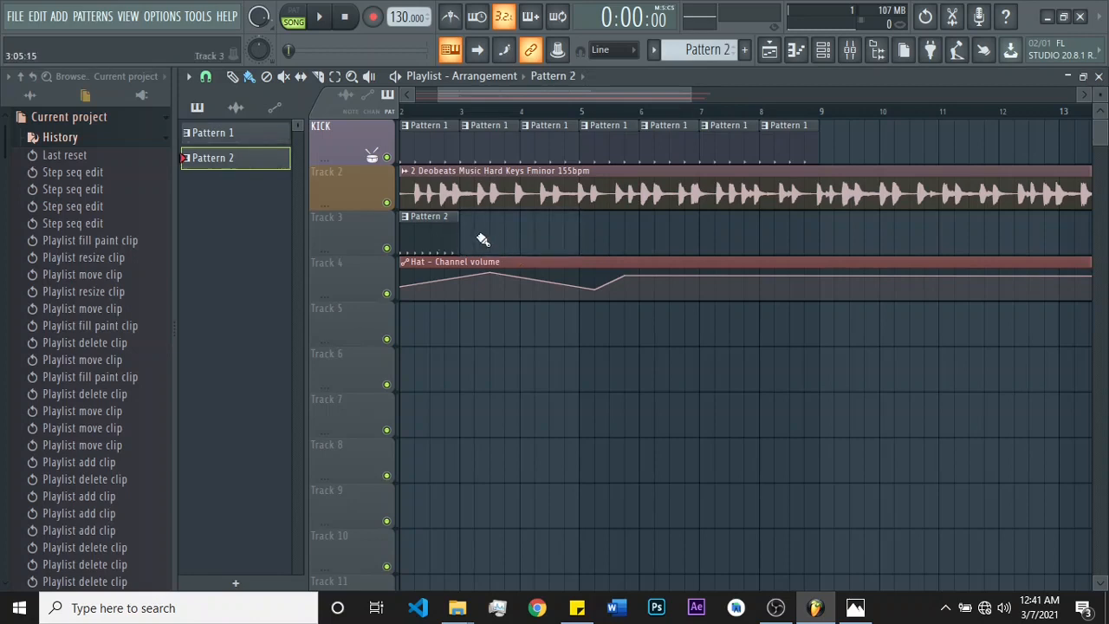
left_click(466, 240)
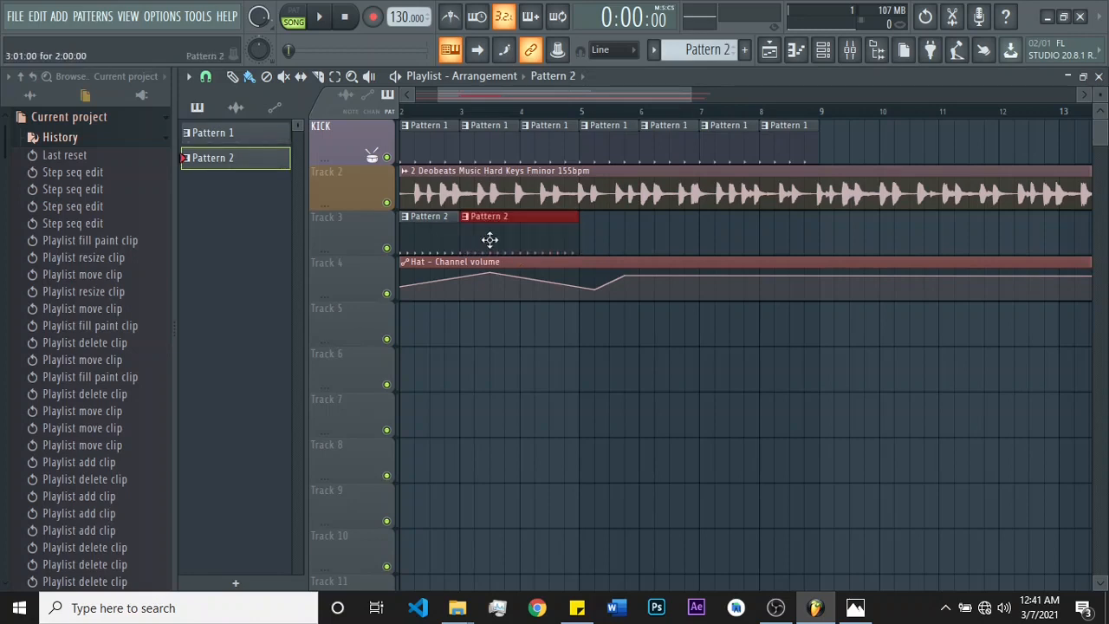
left_click_drag(577, 236, 519, 236)
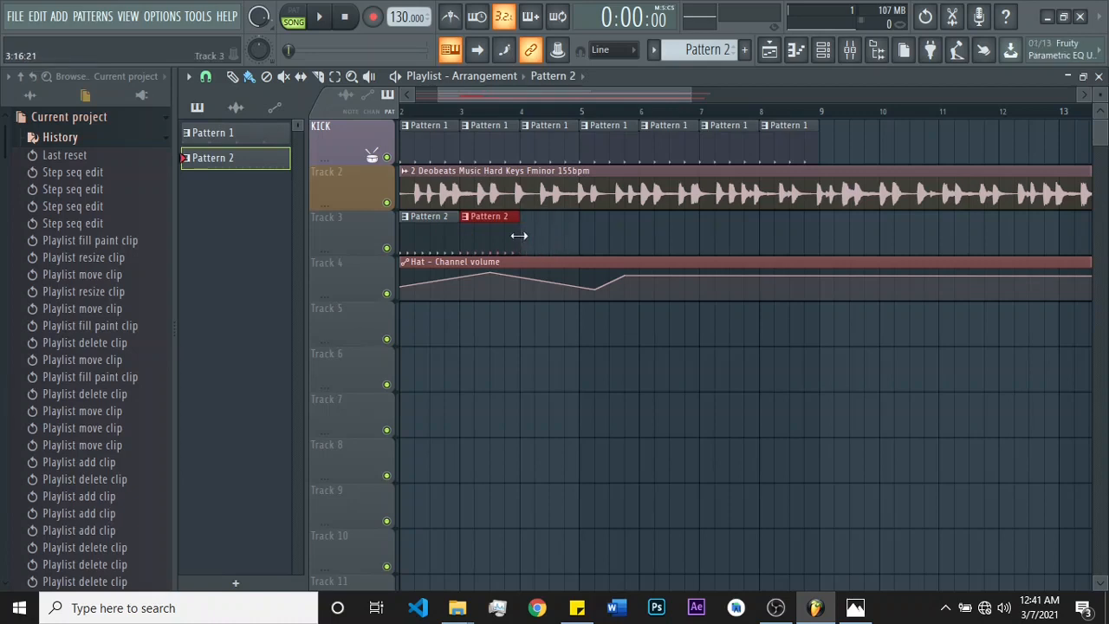
Step: Replace the shortened clip at bar 3 on Track 3 with a full two-bar Pattern 2 clip, and play the arrangement
key("space")
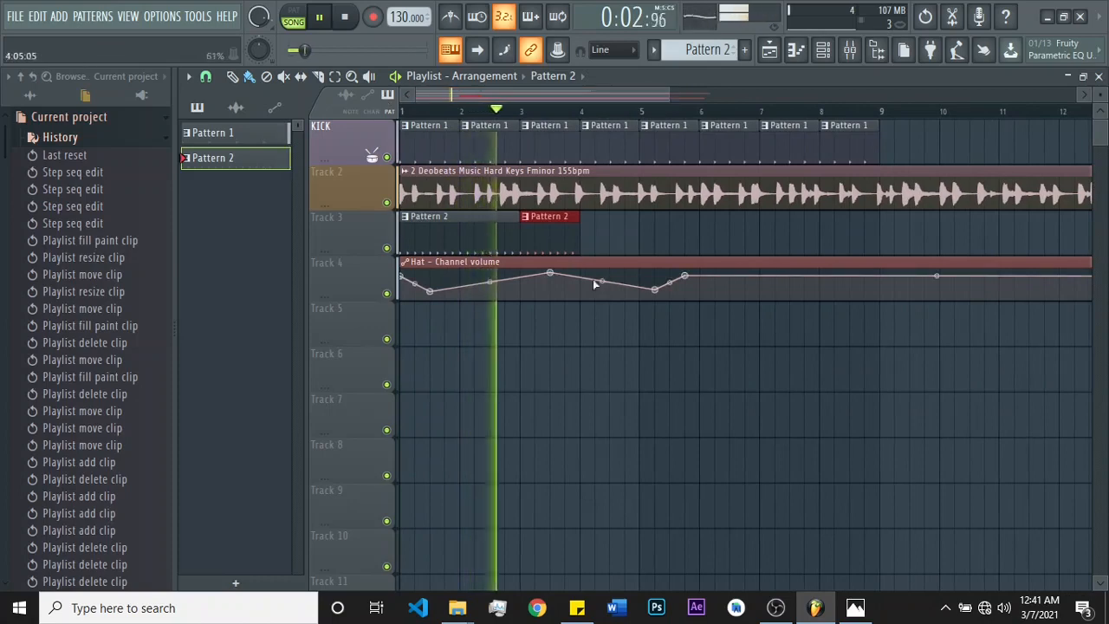
right_click(552, 245)
key("space")
left_click(525, 230)
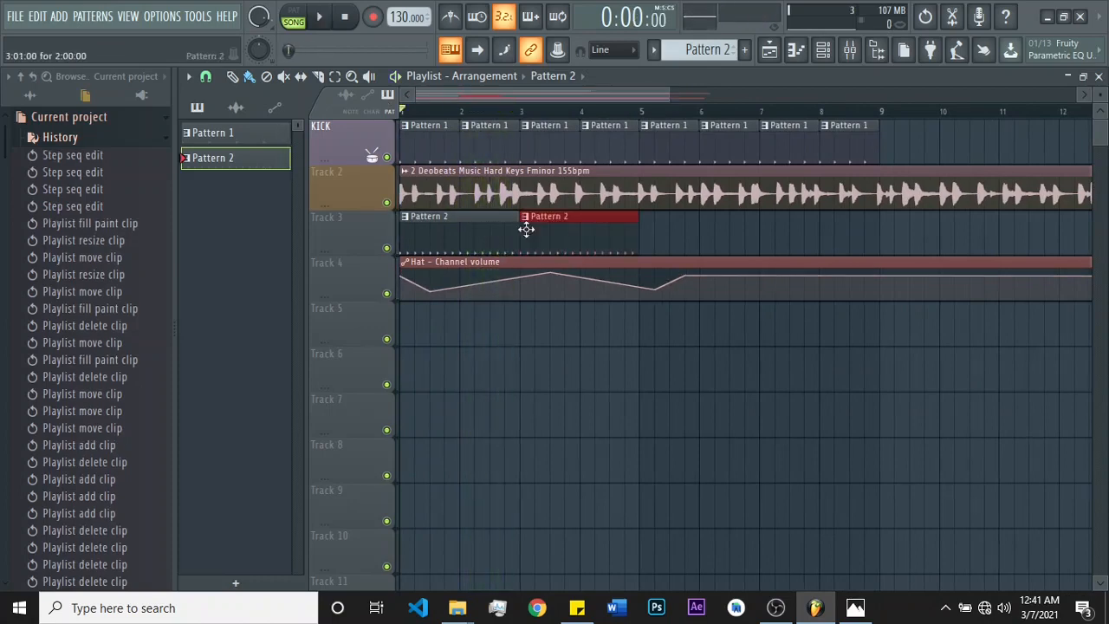
key("space")
key("space")
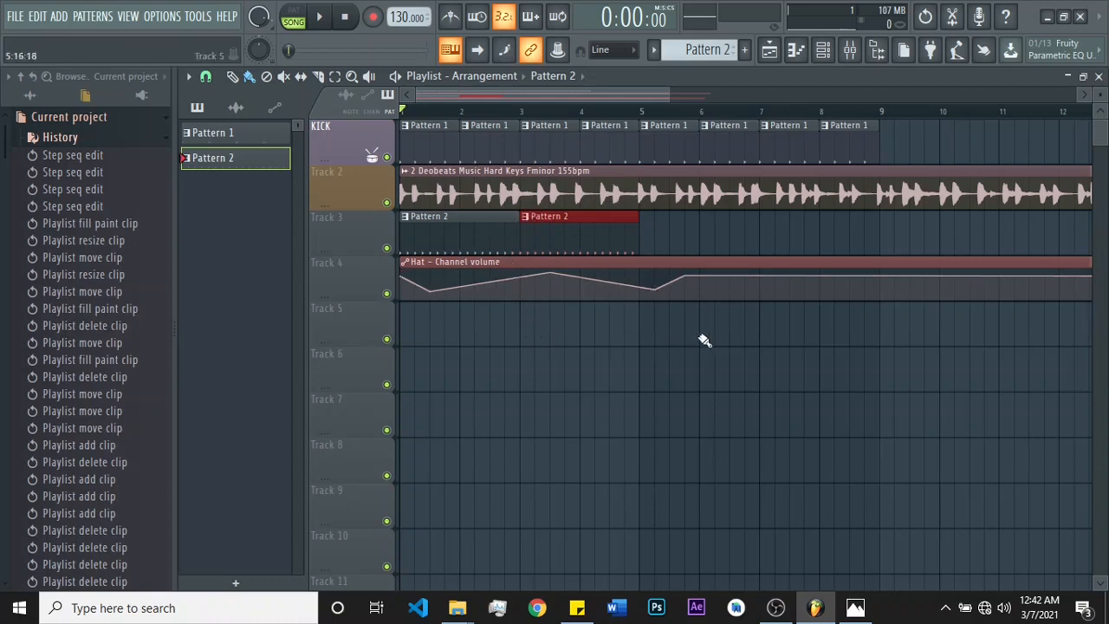
Step: Make the Pattern 2 clip at bar 3 on Track 3 unique, and compare its steps with Pattern 2 in the Channel rack
right_click(529, 224)
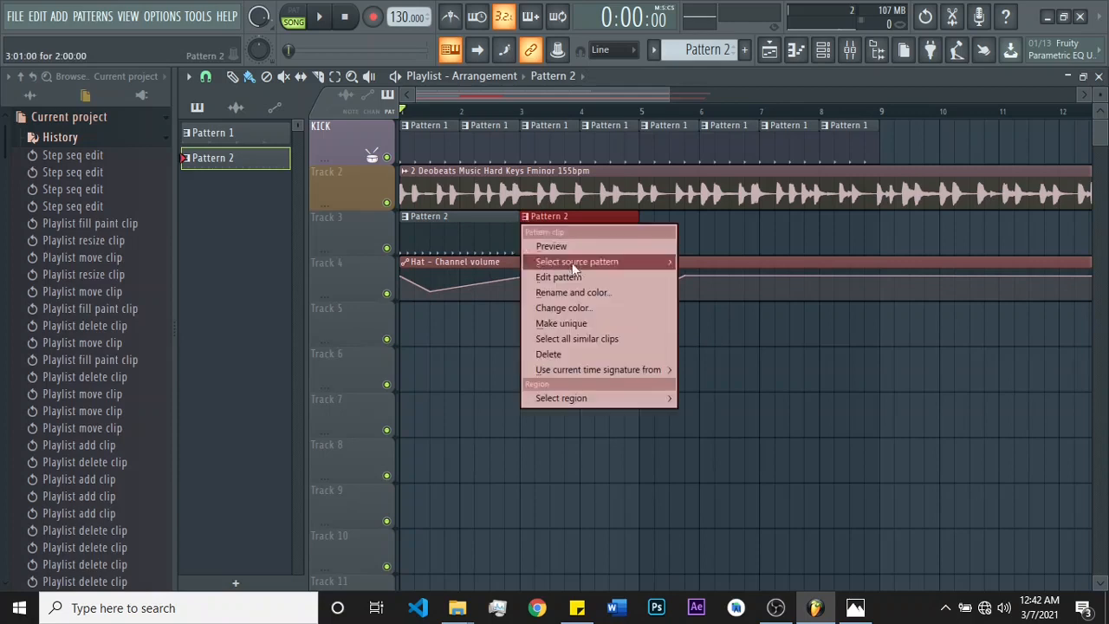
left_click(575, 326)
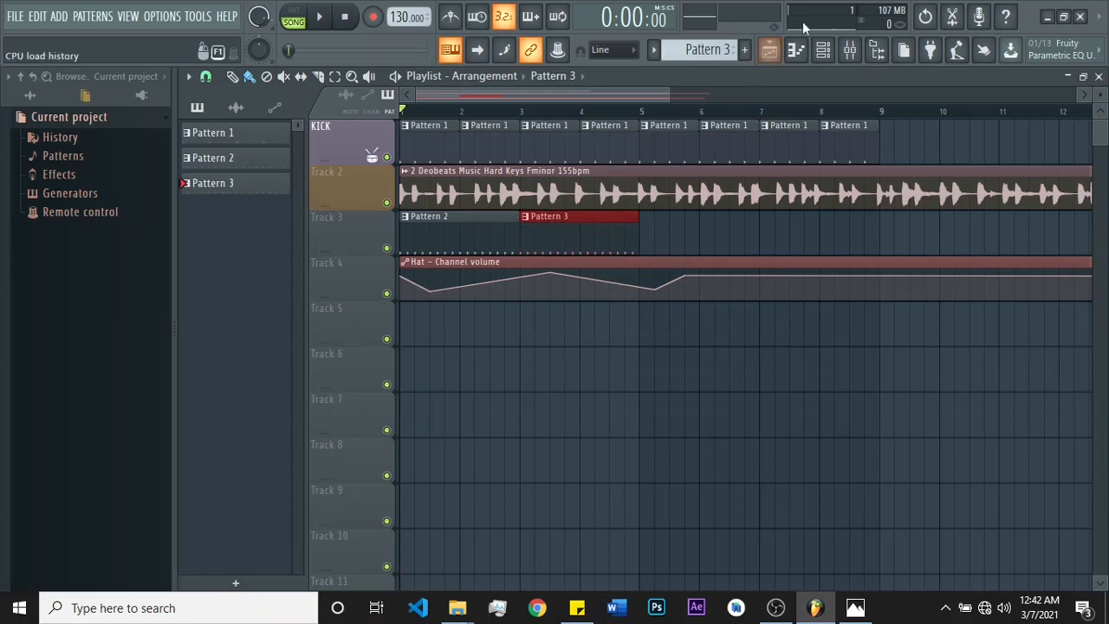
left_click(825, 52)
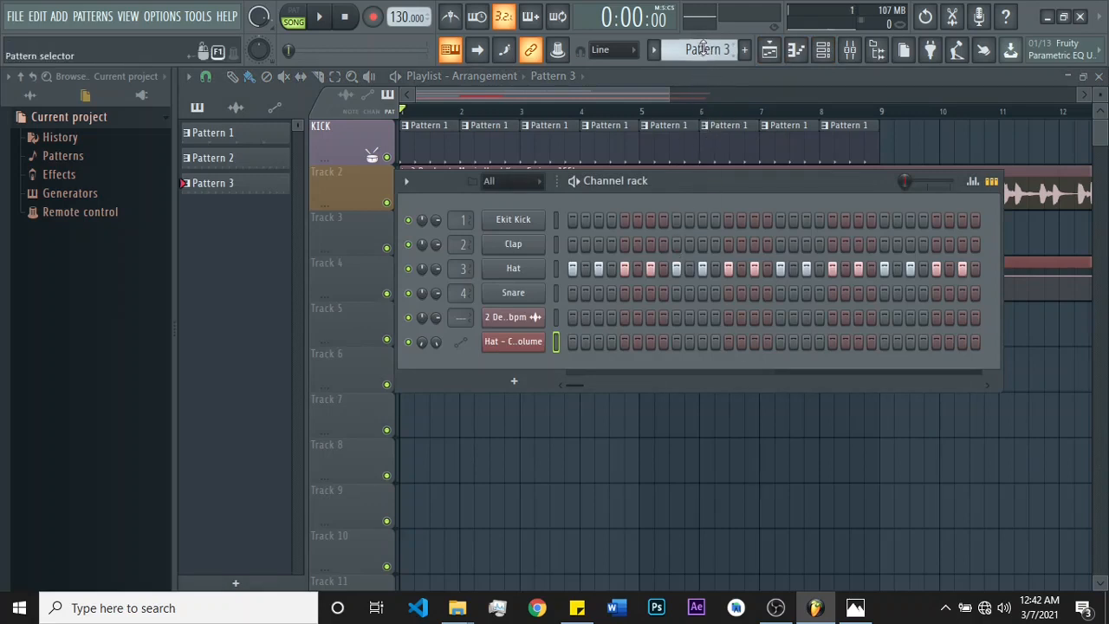
scroll(704, 49, "up", 1)
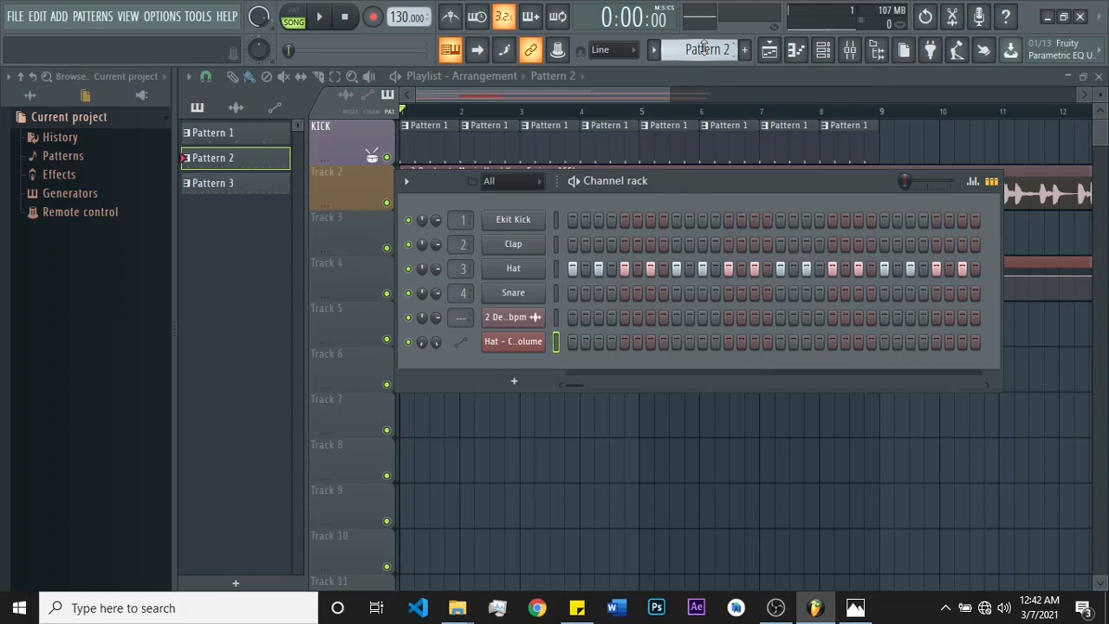
scroll(704, 49, "down", 1)
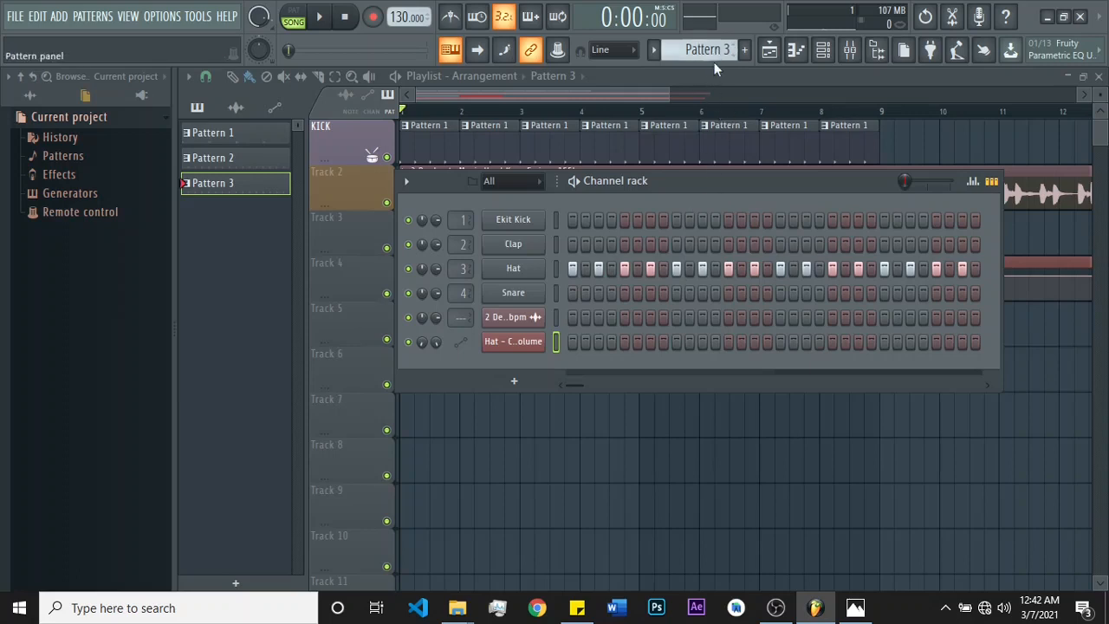
Step: Fill the Hat channel of Pattern 3 on each 4 steps, and play the arrangement to hear the variation
right_click(522, 268)
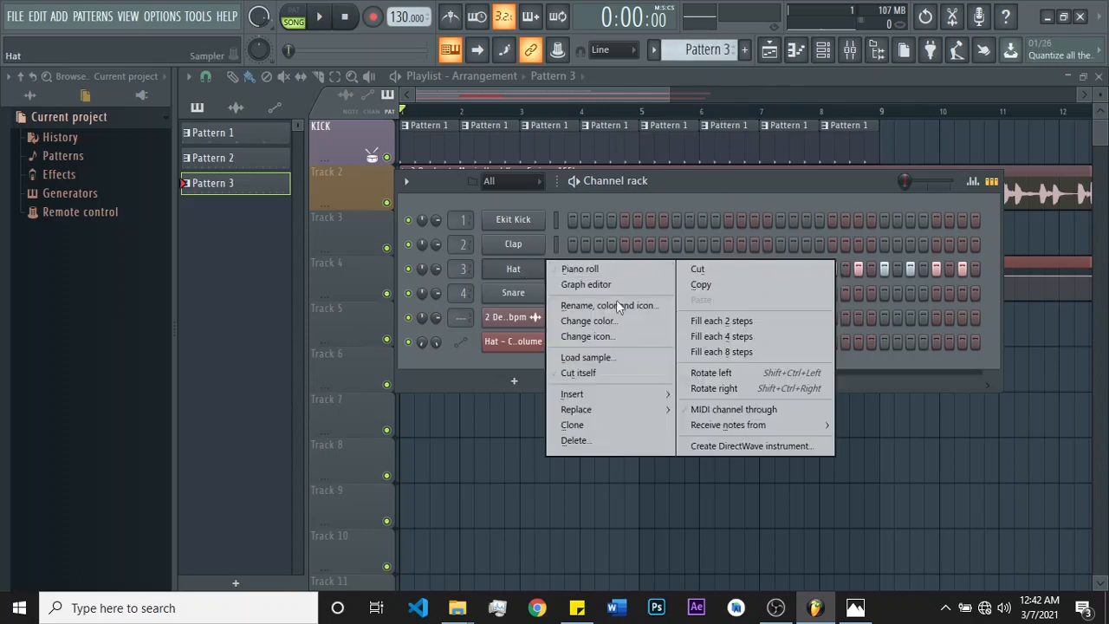
mouse_move(623, 395)
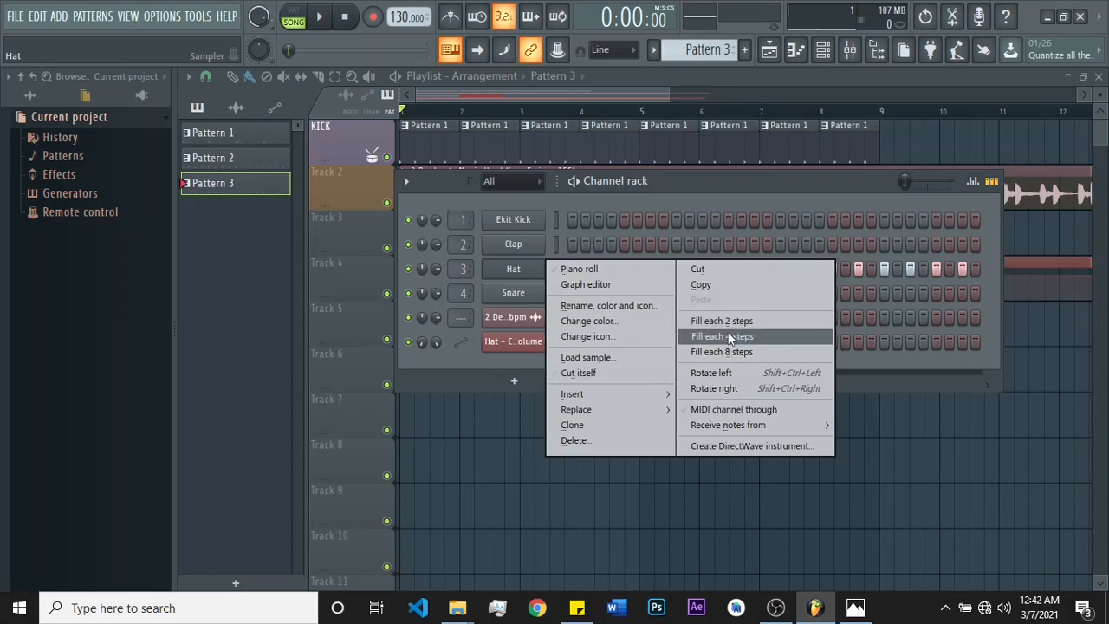
left_click(749, 335)
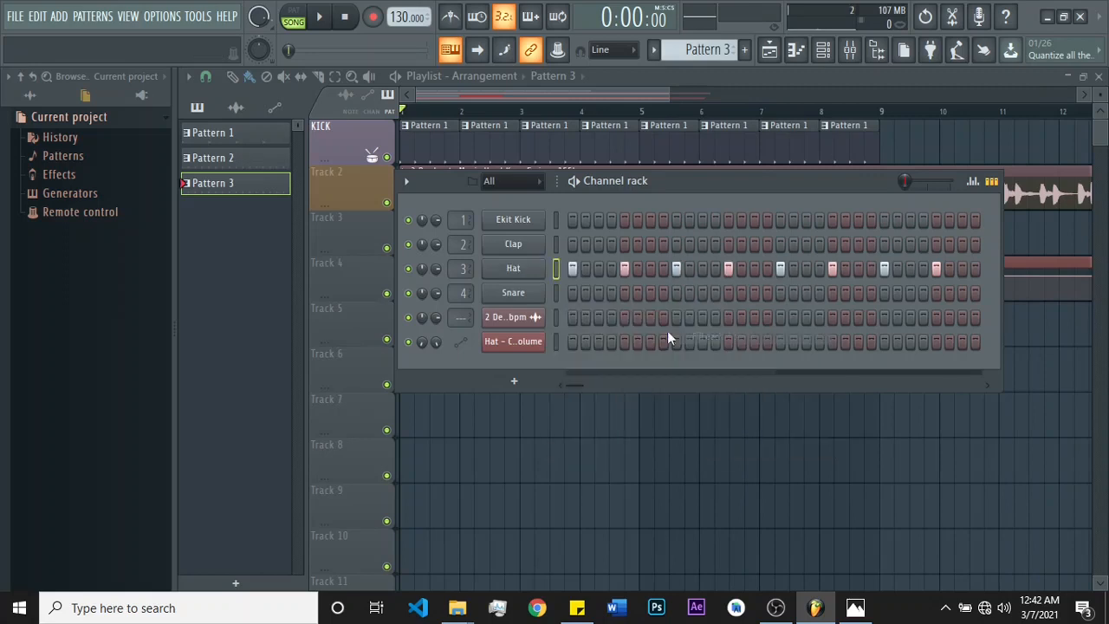
left_click(736, 76)
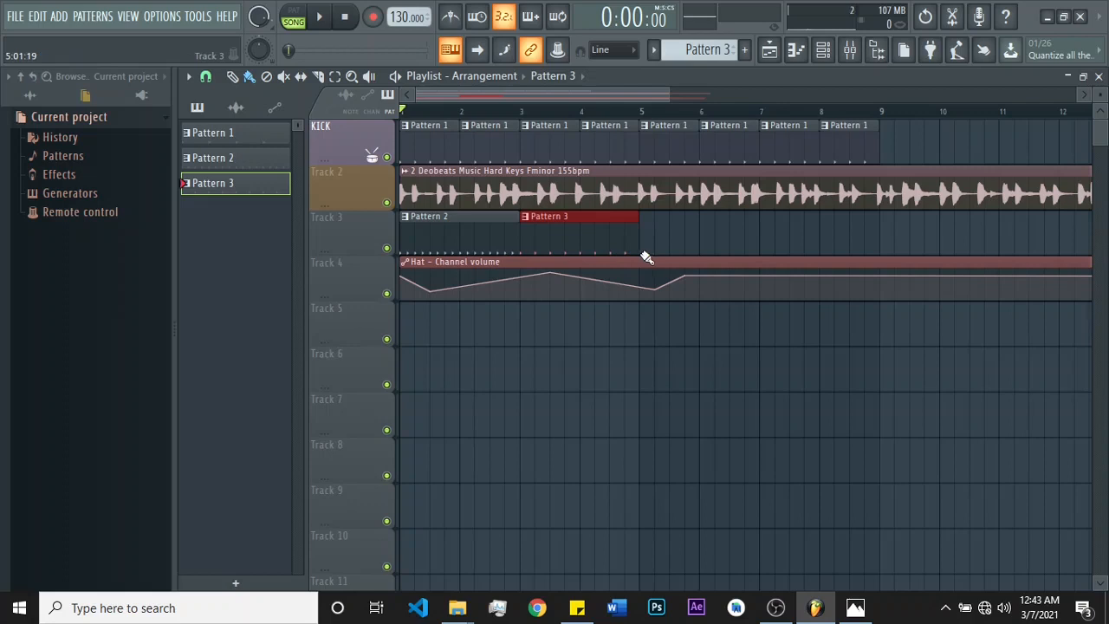
left_click(320, 18)
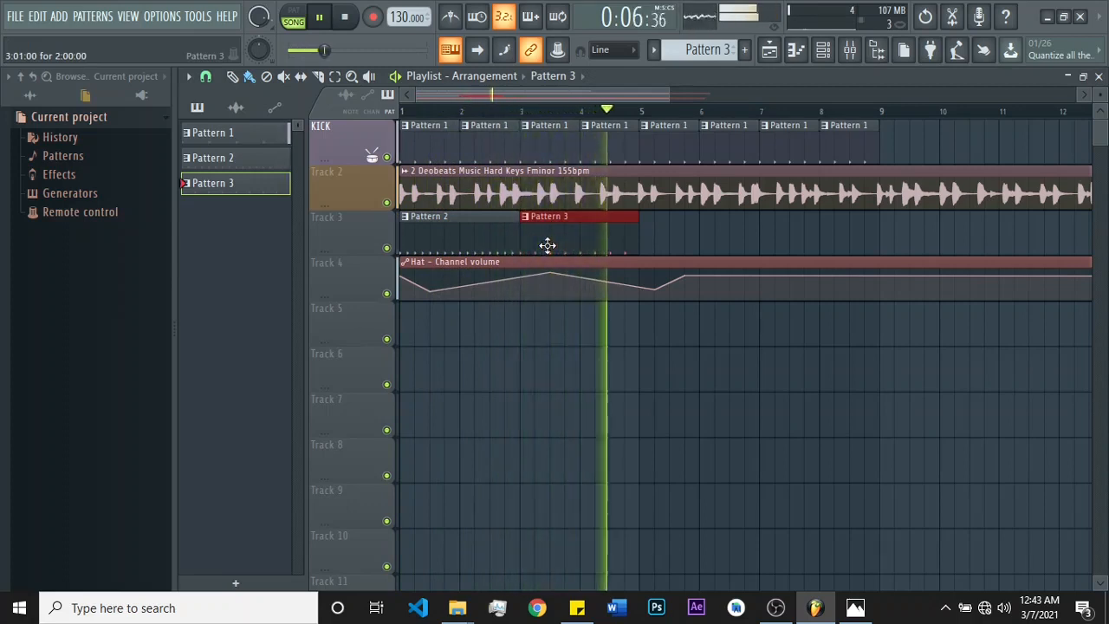
key("space")
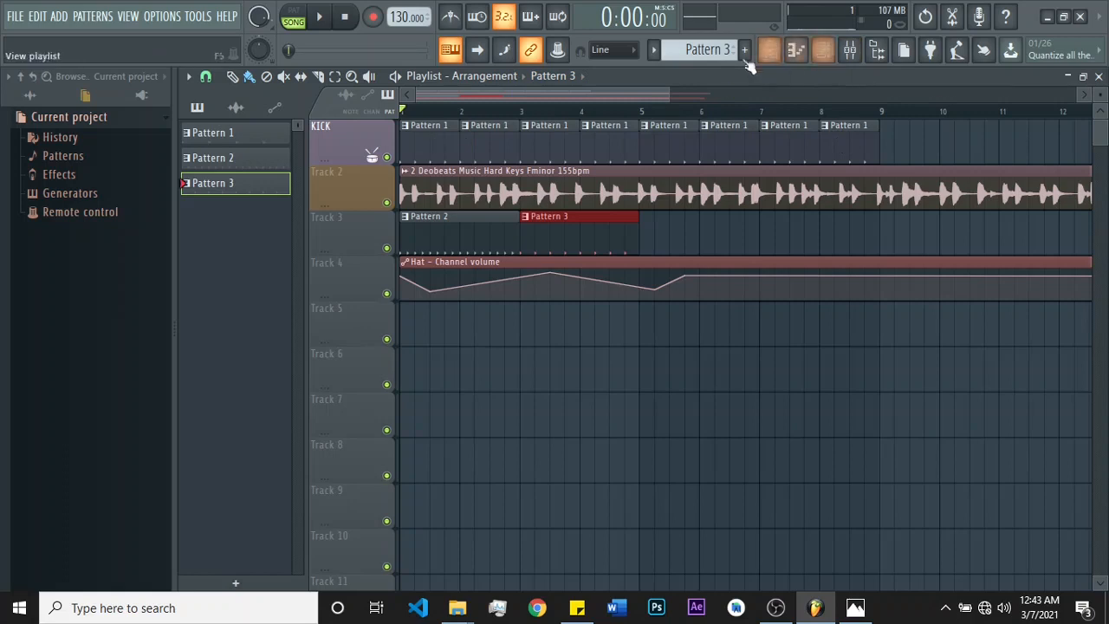
Step: Try removing the Ekit Kick hit on step 5 of Pattern 1 in the Channel rack
scroll(693, 50, "up", 2)
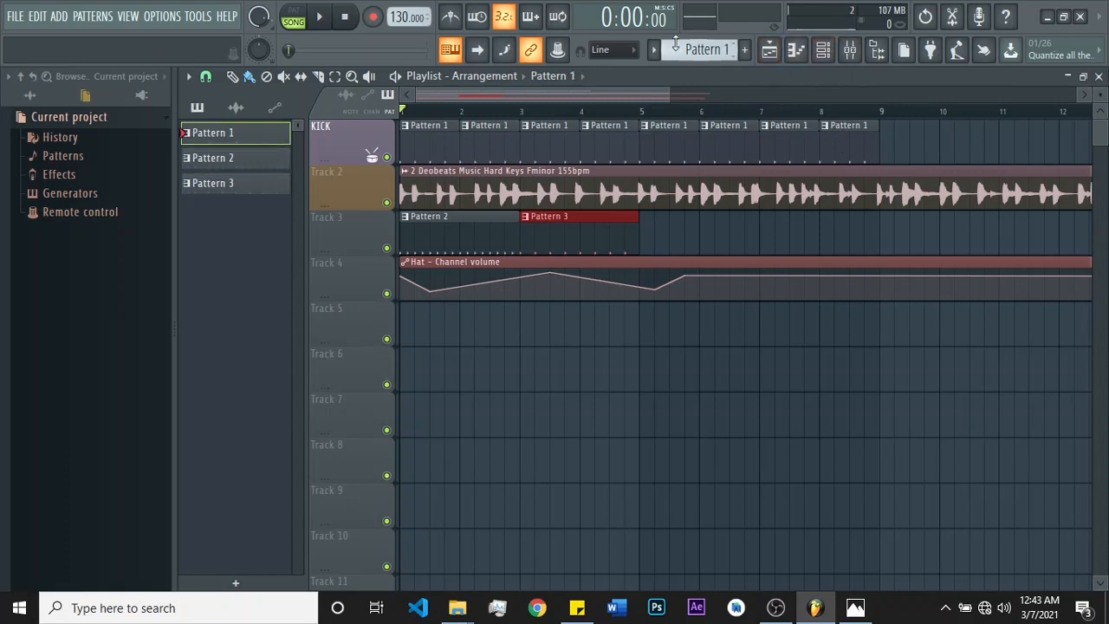
left_click(825, 51)
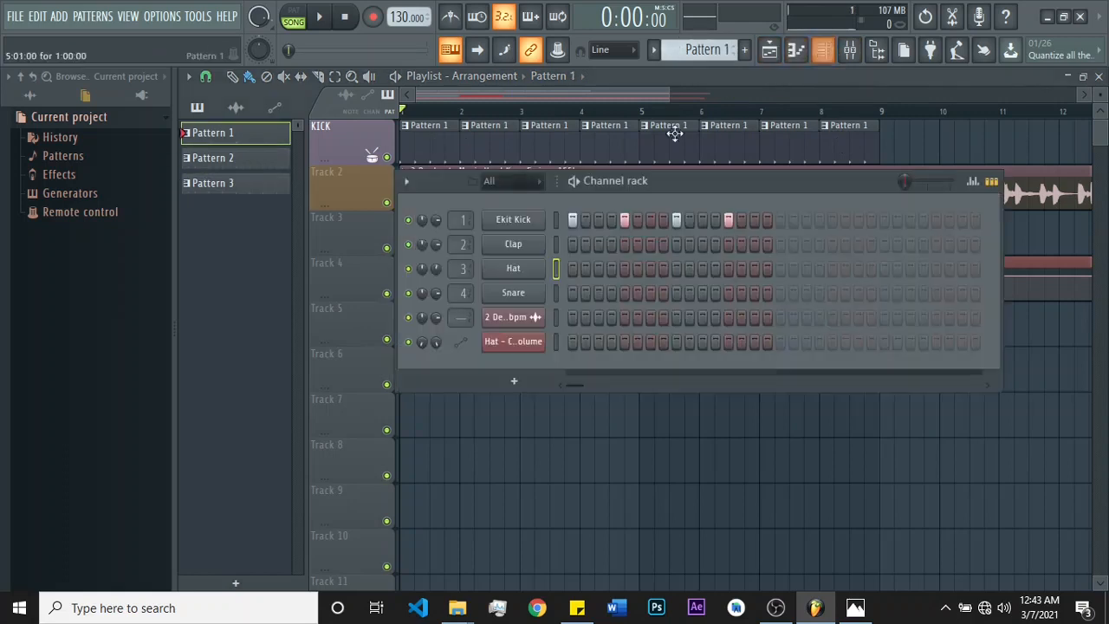
left_click(625, 220)
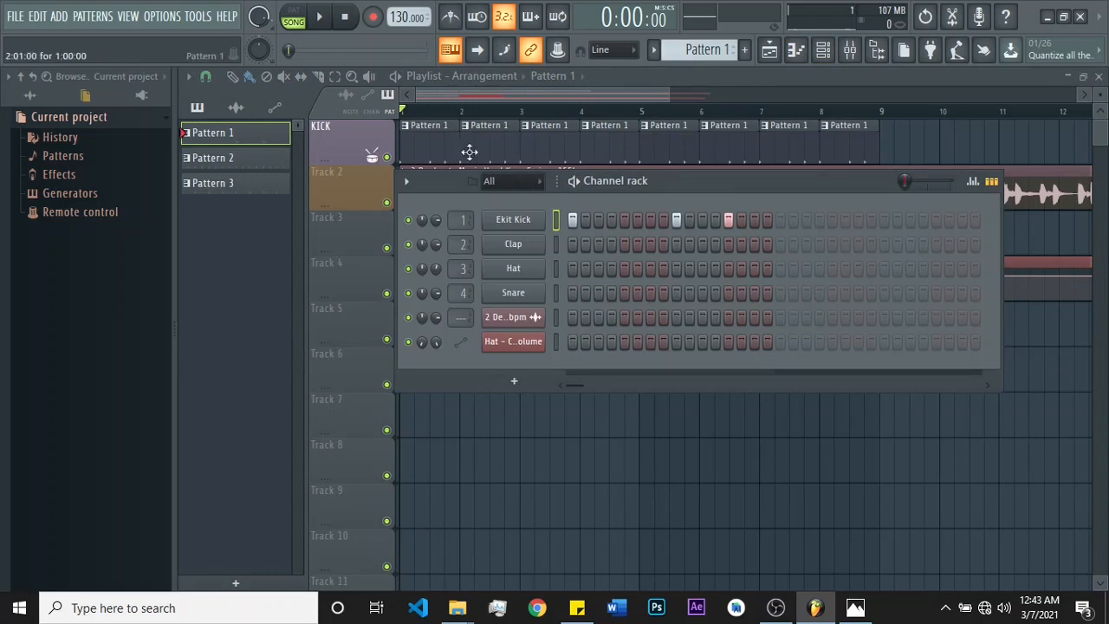
left_click(628, 92)
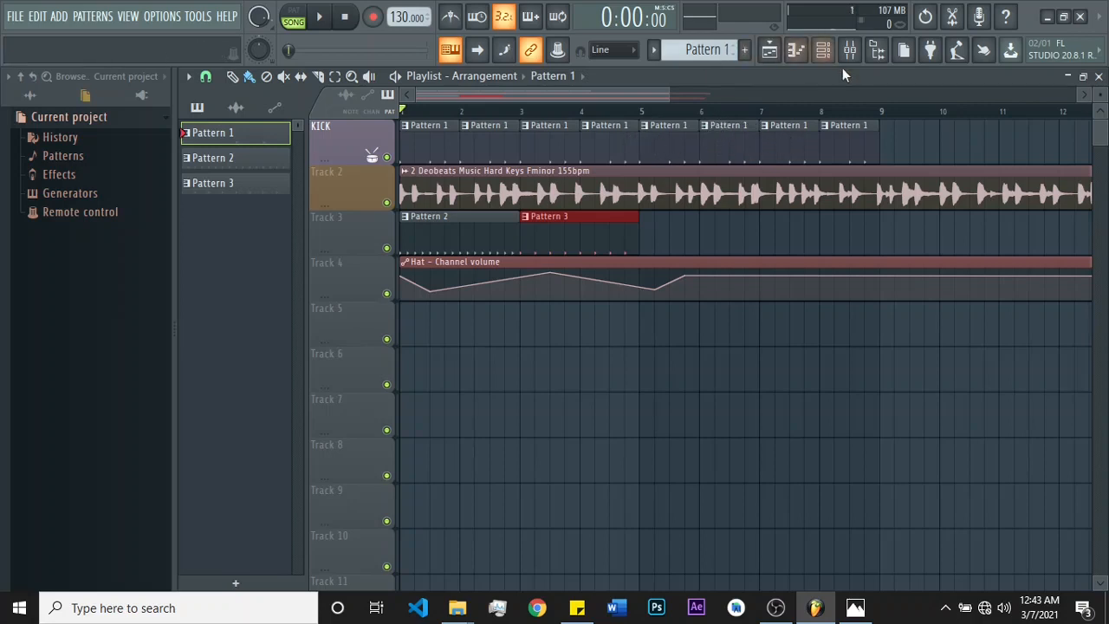
left_click(823, 49)
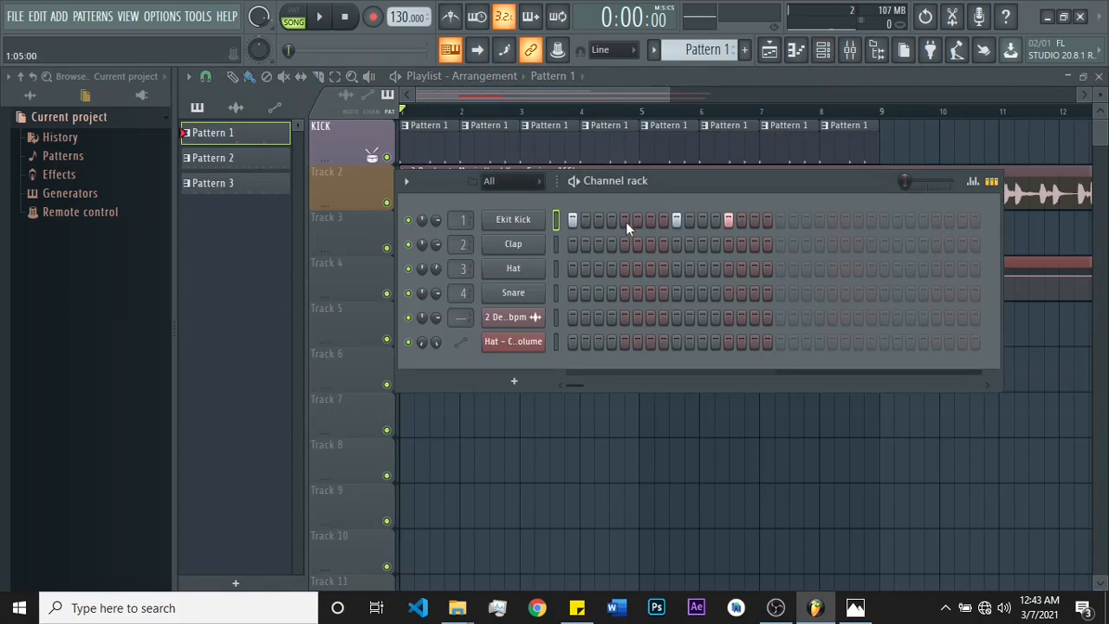
left_click(760, 92)
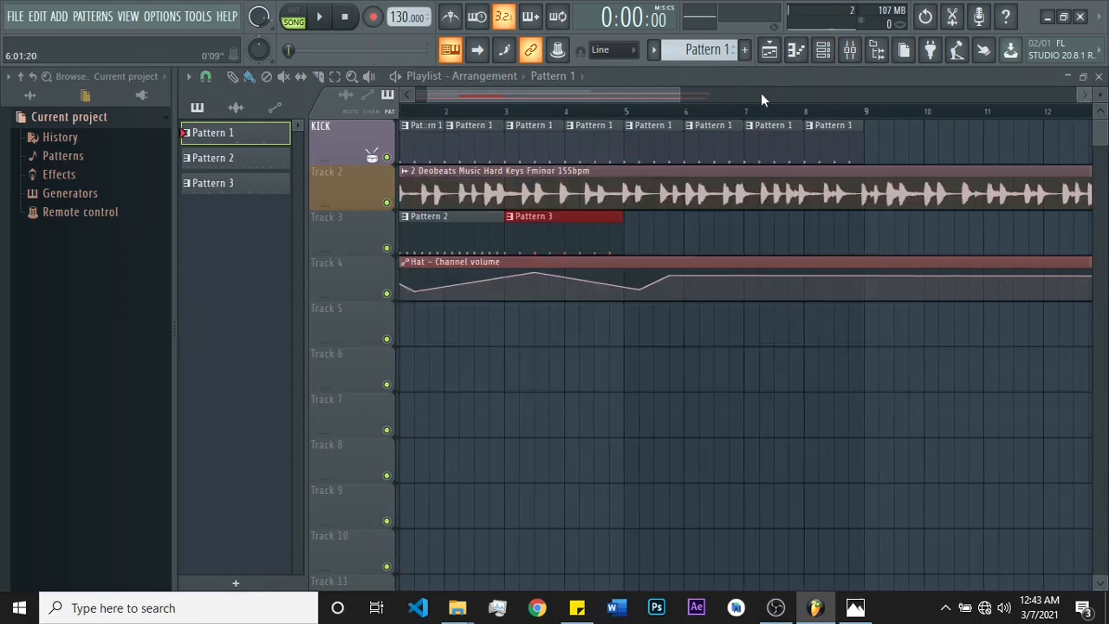
left_click_drag(657, 95, 559, 95)
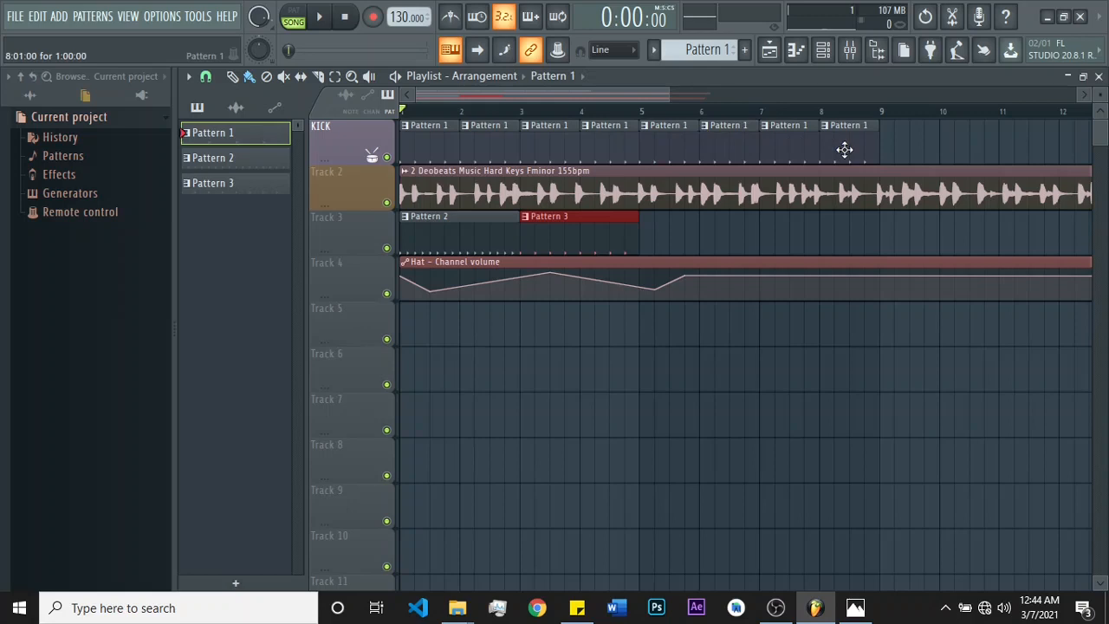
Step: Make the KICK track's Pattern 1 clip at bar 5 unique with Ekit Kick hits only on steps 1 and 9, and play the arrangement
right_click(648, 128)
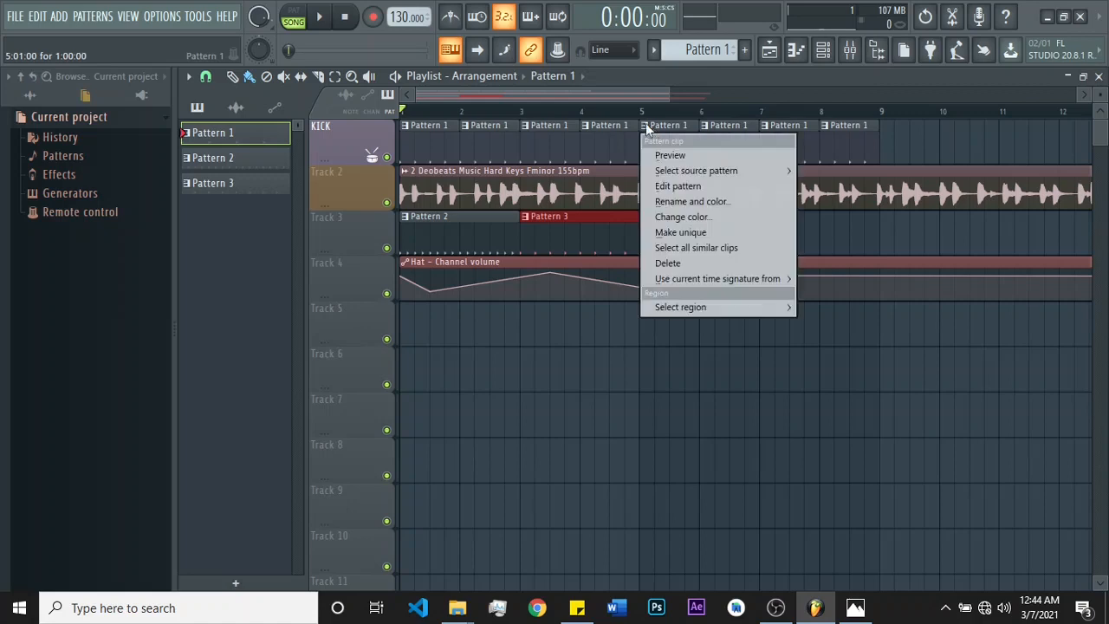
left_click(690, 234)
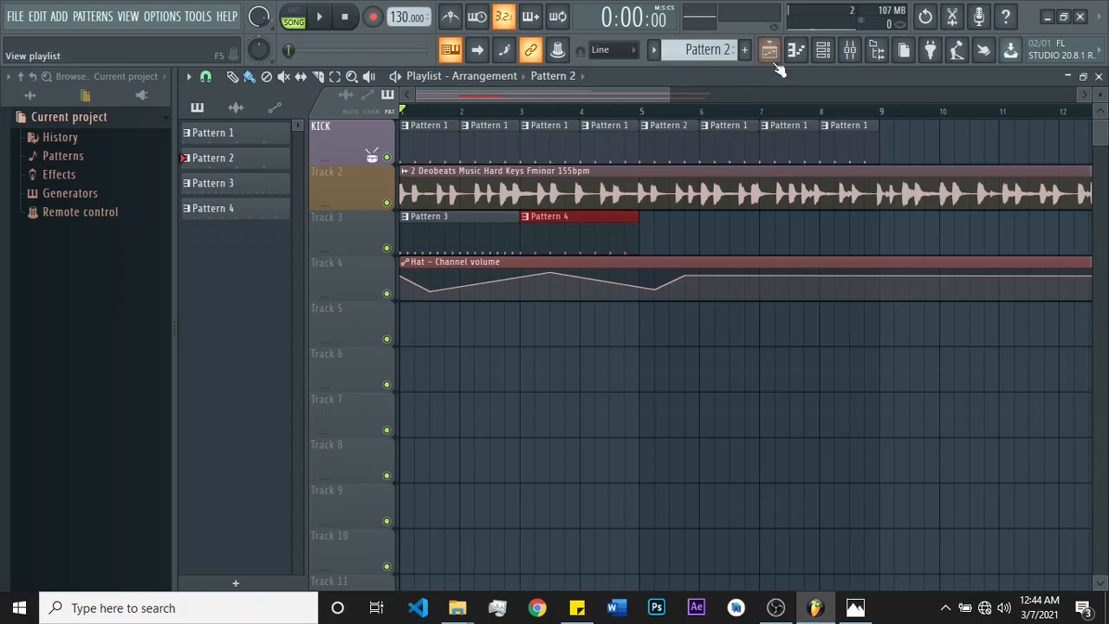
left_click(821, 50)
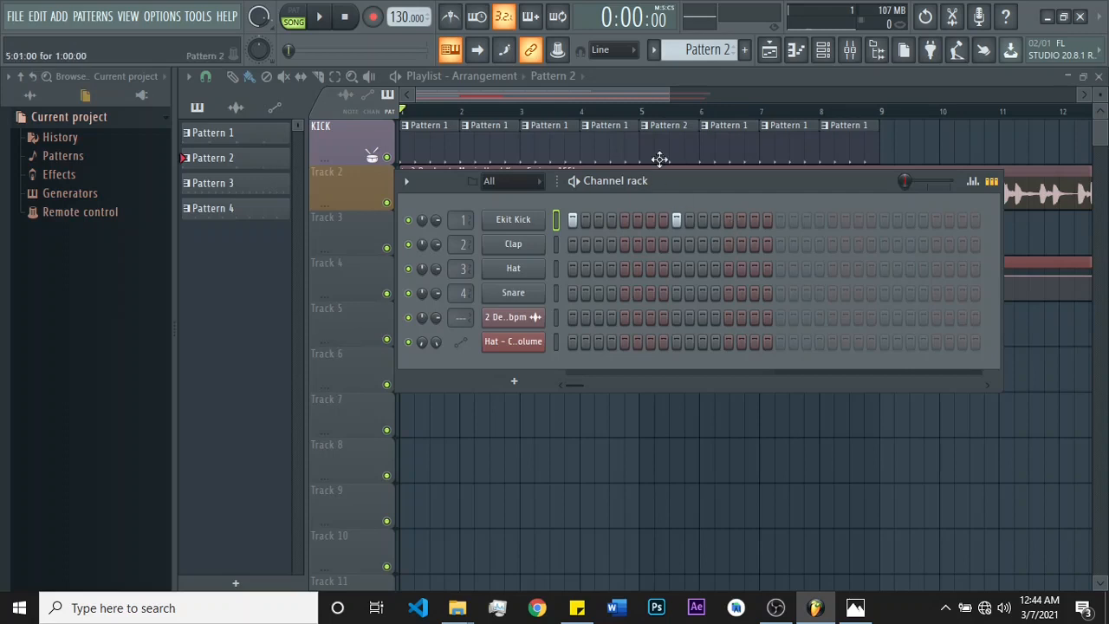
left_click(661, 92)
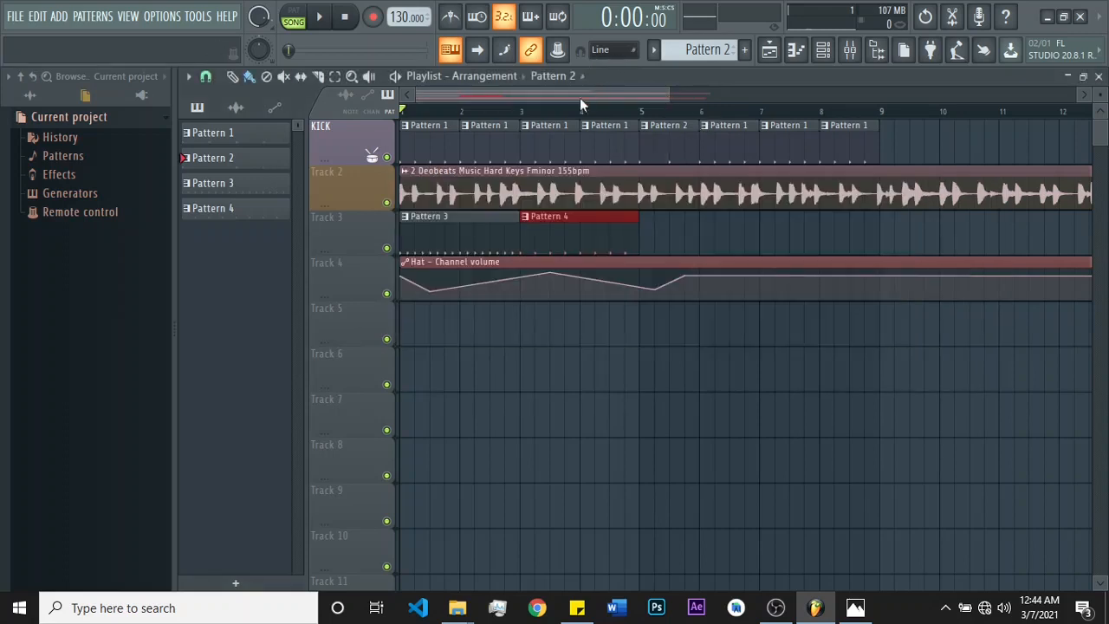
key("space")
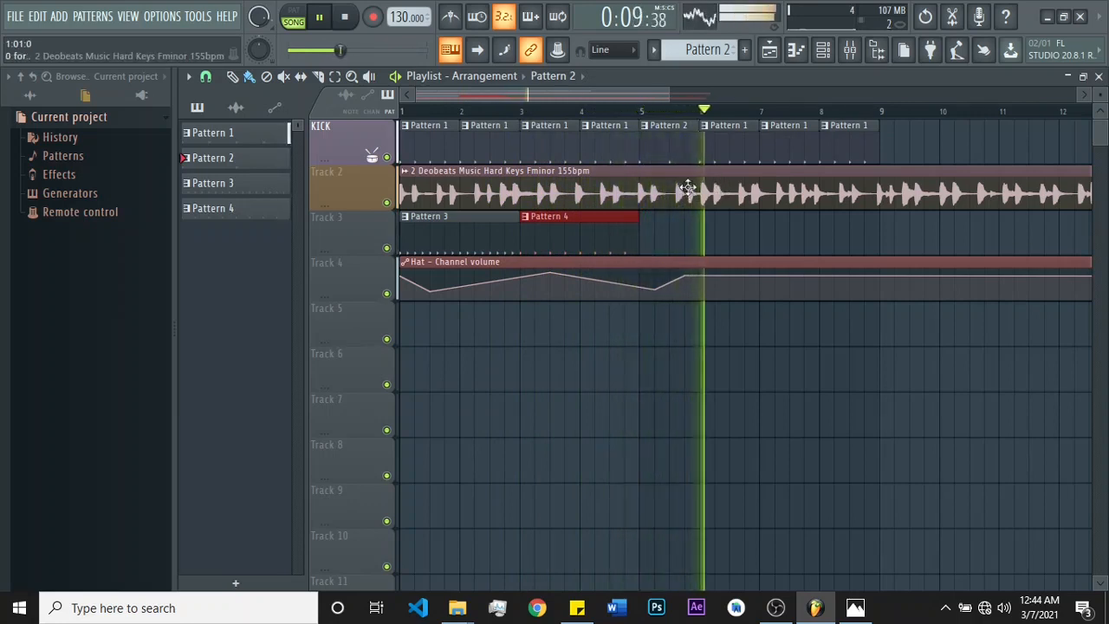
key("space")
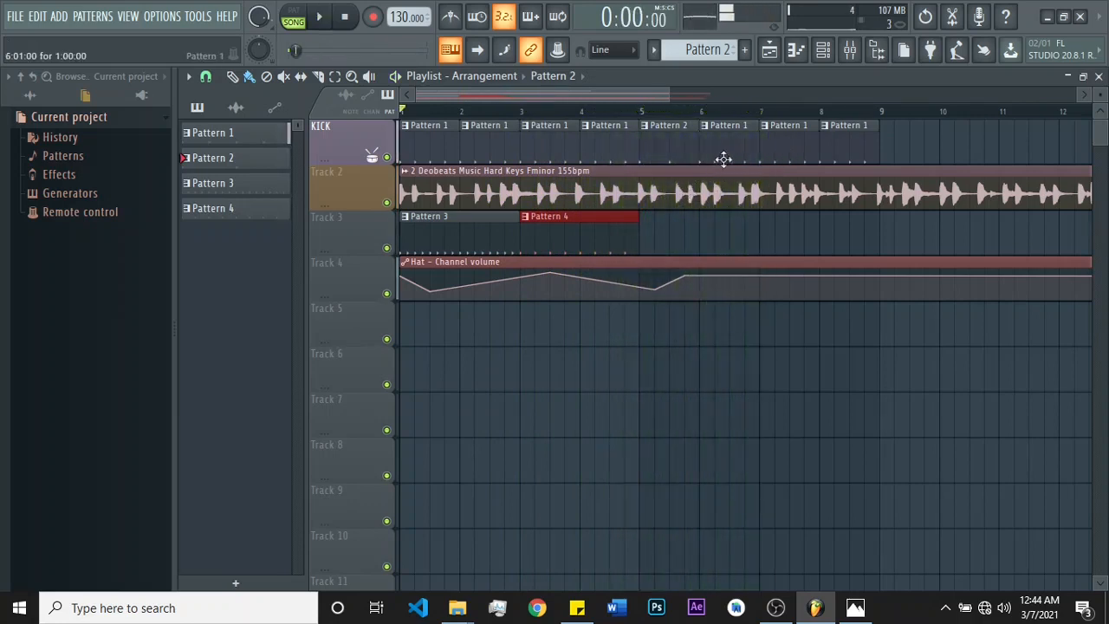
Step: Replace the Pattern 1 clips at bars 6 to 8 on the KICK track with Pattern 2 clips, and play the arrangement
right_click(845, 145)
right_click(784, 144)
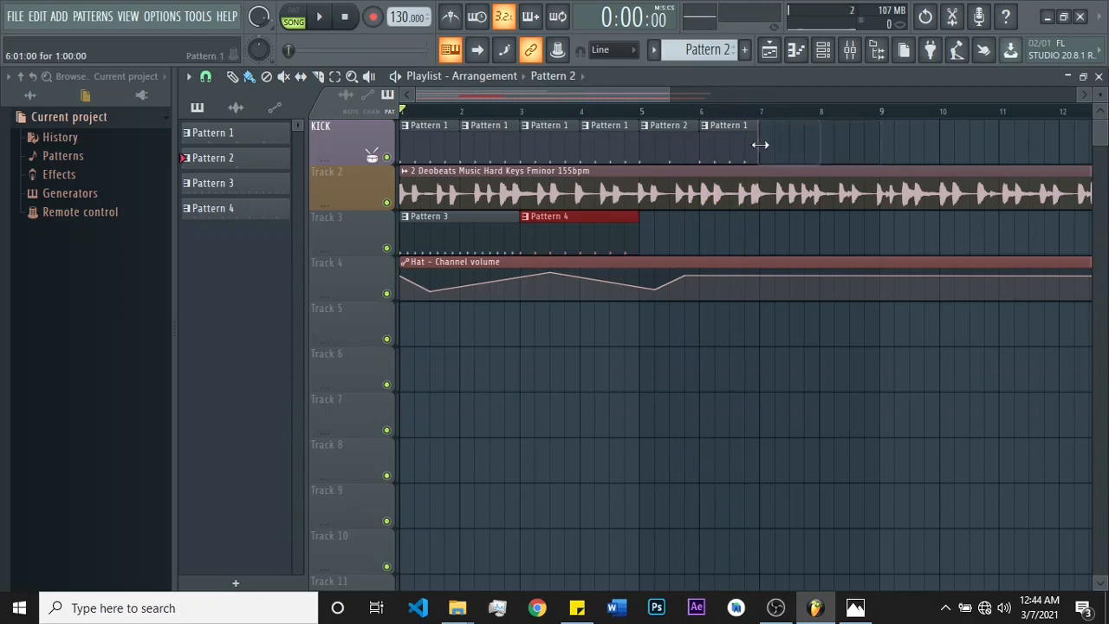
right_click(724, 147)
left_click(666, 142)
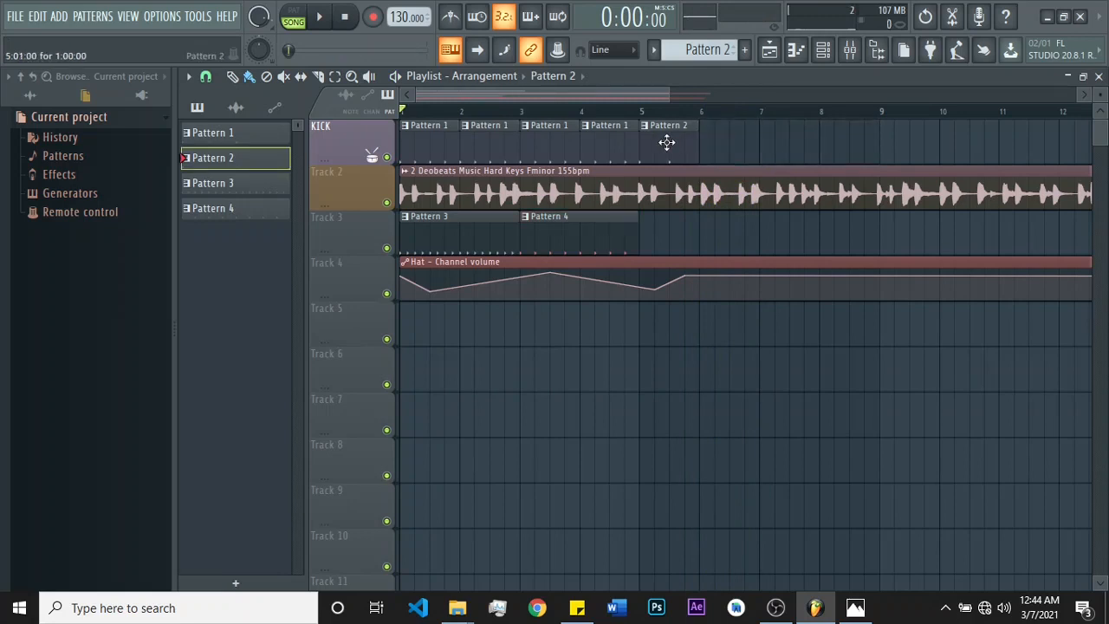
left_click_drag(708, 149, 834, 148)
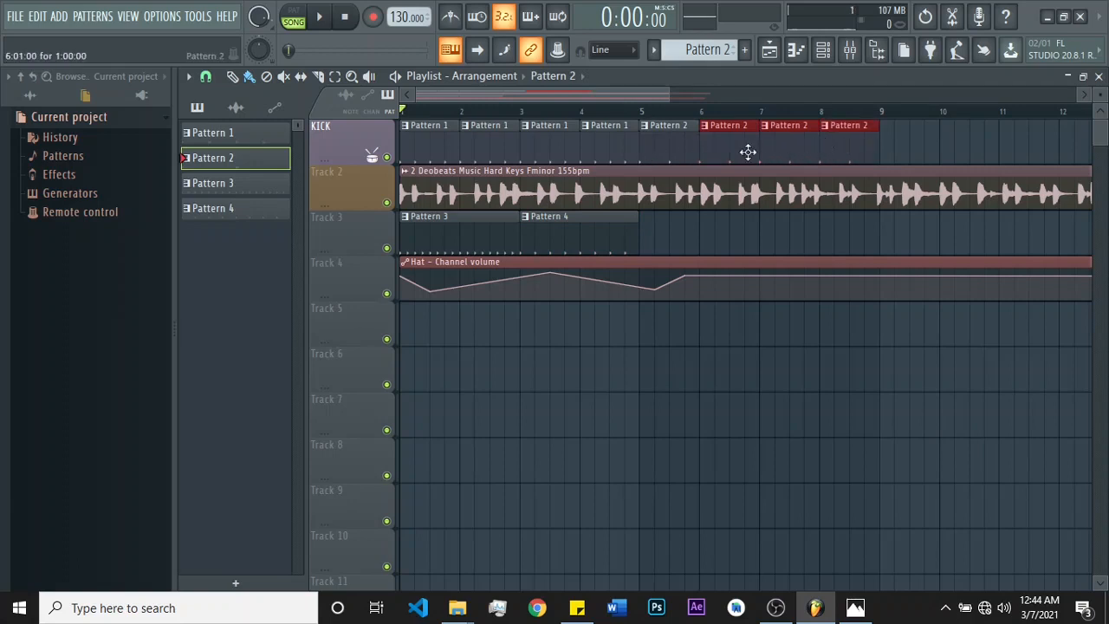
key("space")
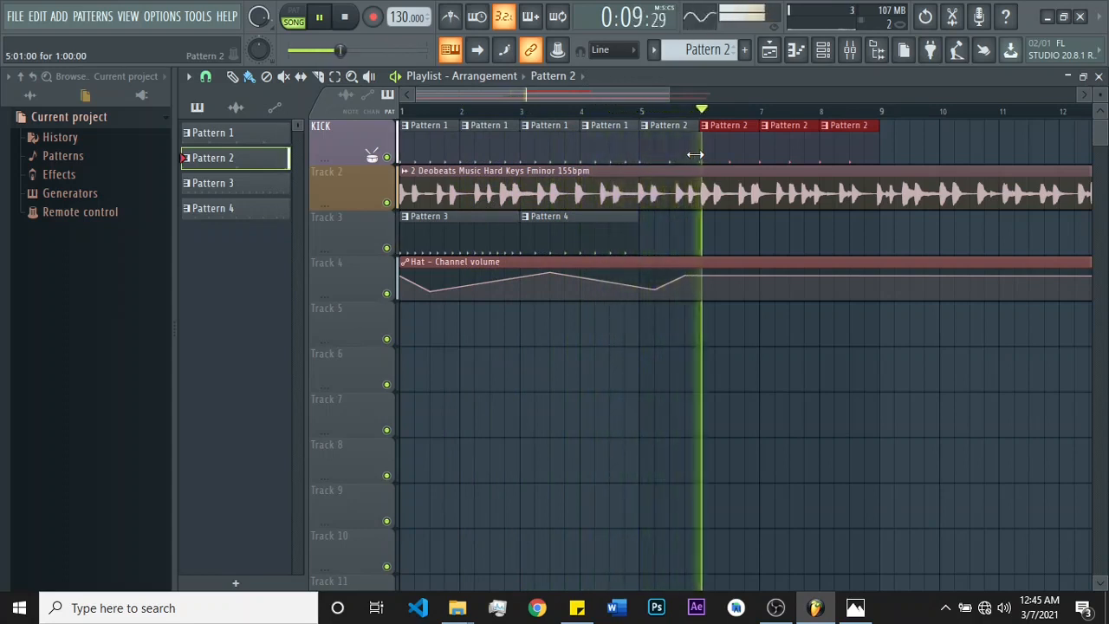
key("space")
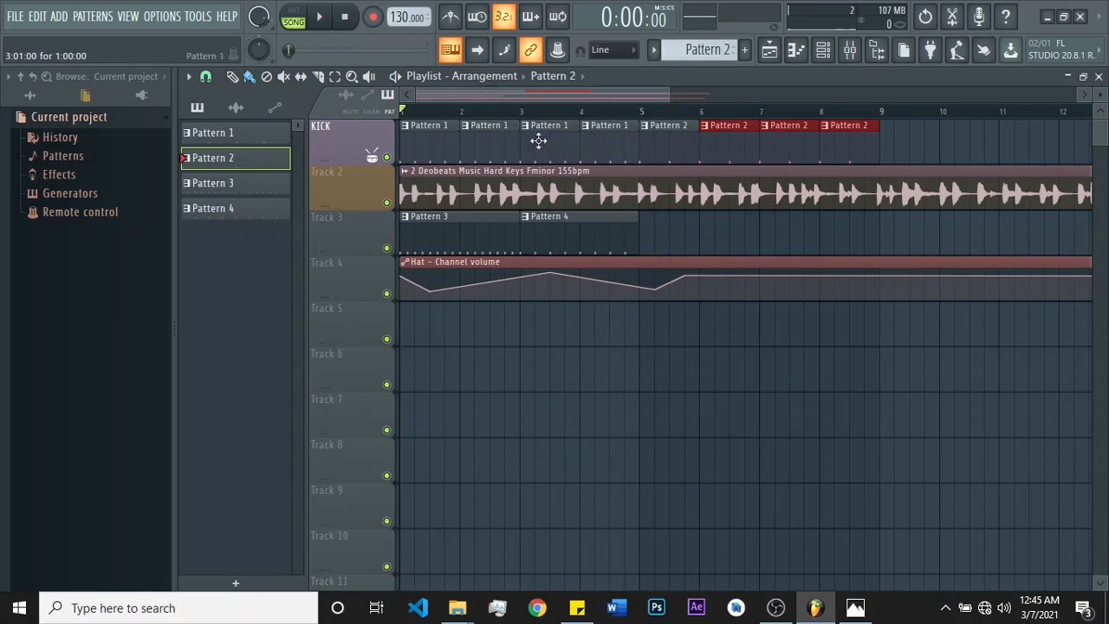
Step: Change the source pattern of the three selected KICK clips at bars 6 to 8 to Pattern 1
right_click(765, 130)
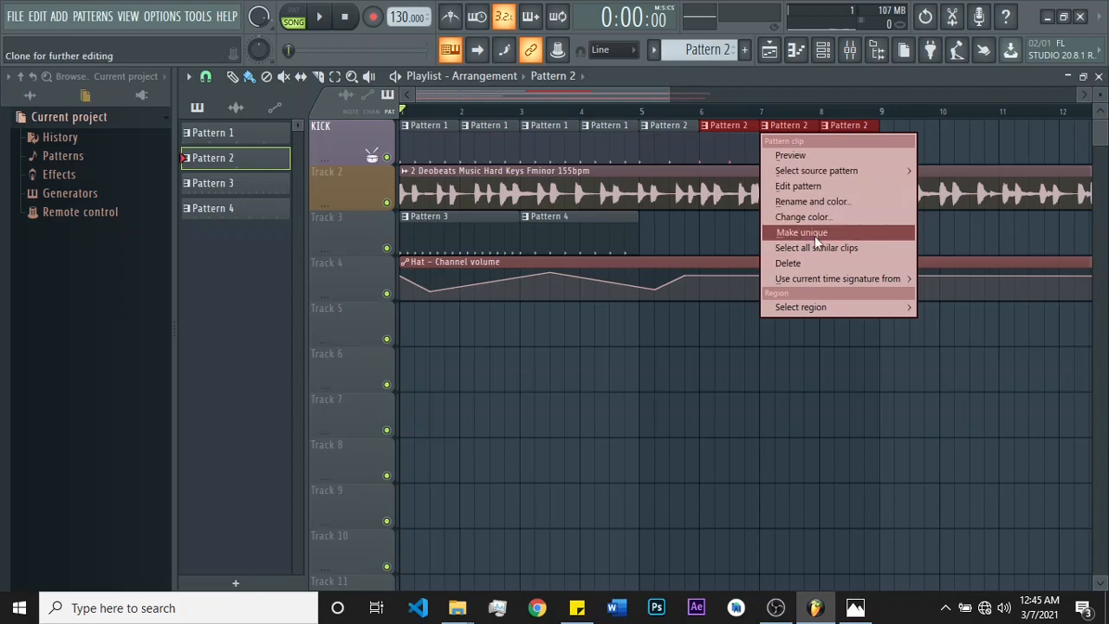
mouse_move(815, 172)
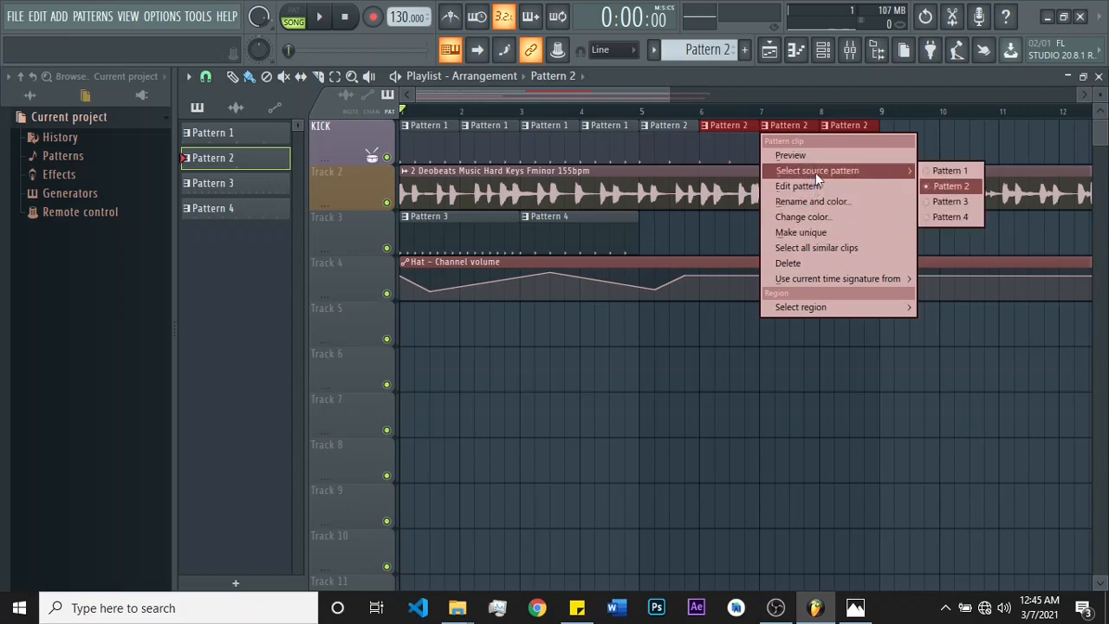
left_click(954, 171)
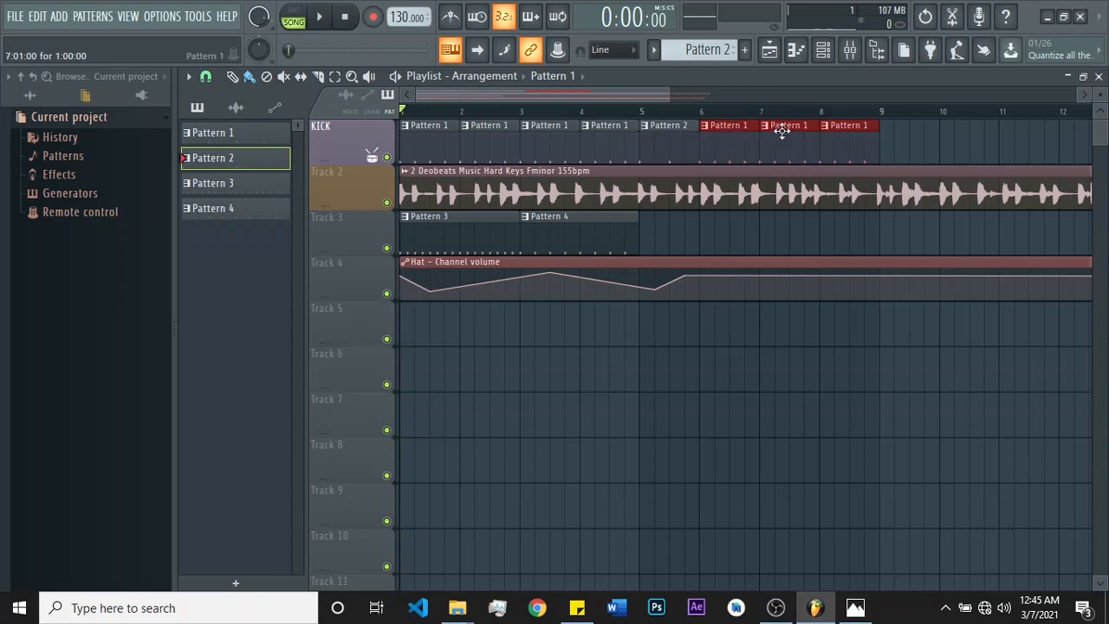
left_click(755, 236)
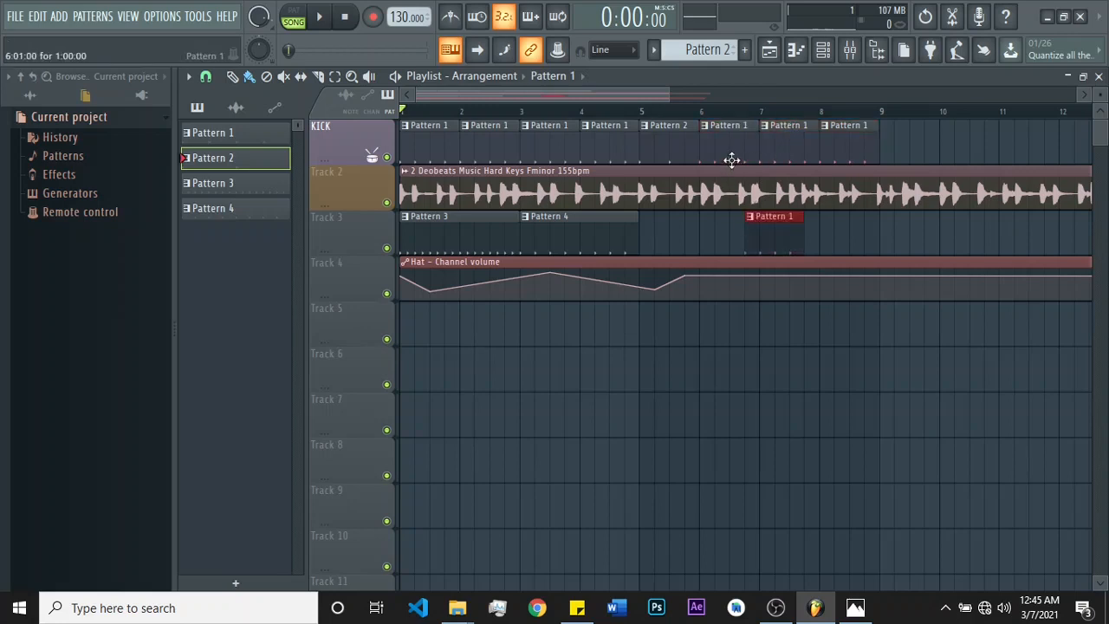
left_click(719, 143)
right_click(766, 245)
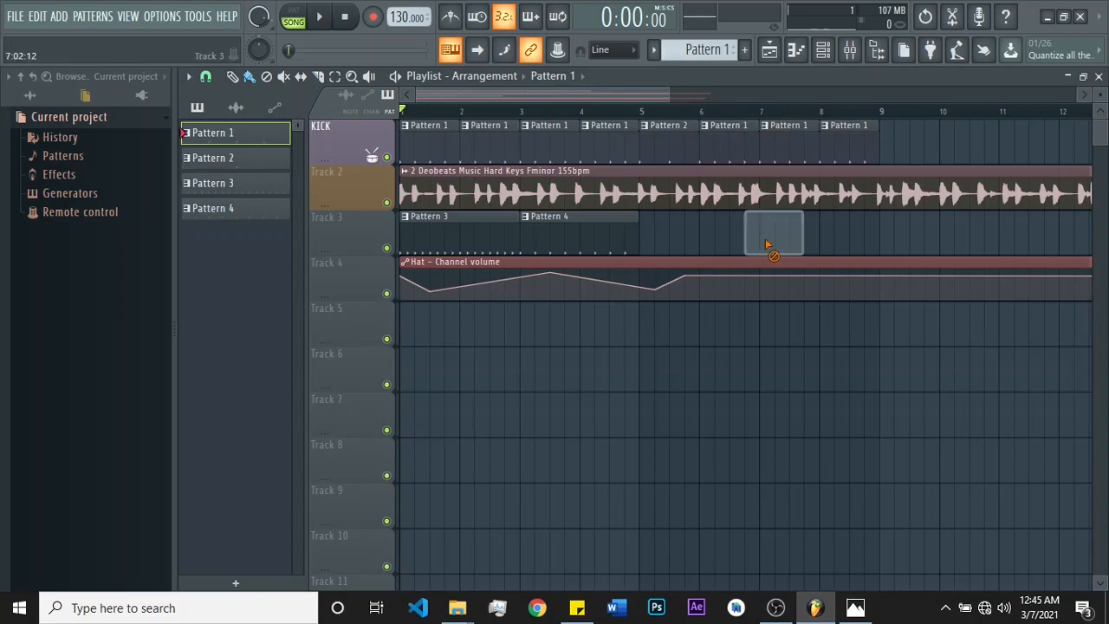
Step: Change the source pattern of the KICK clips at bars 6, 7 and 8 to Pattern 2
right_click(706, 132)
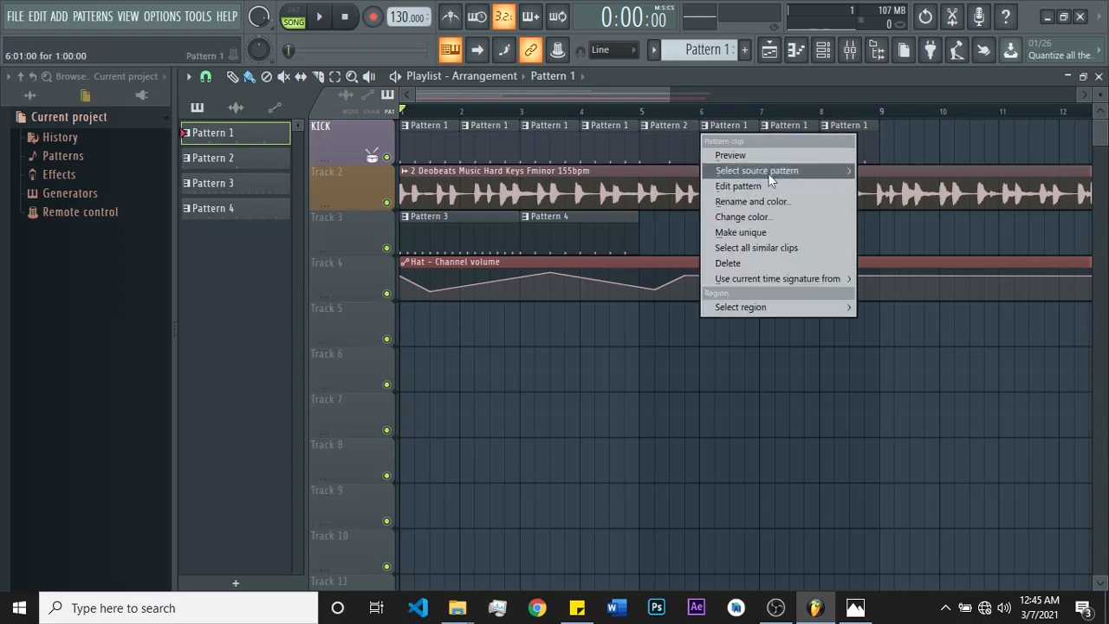
mouse_move(770, 177)
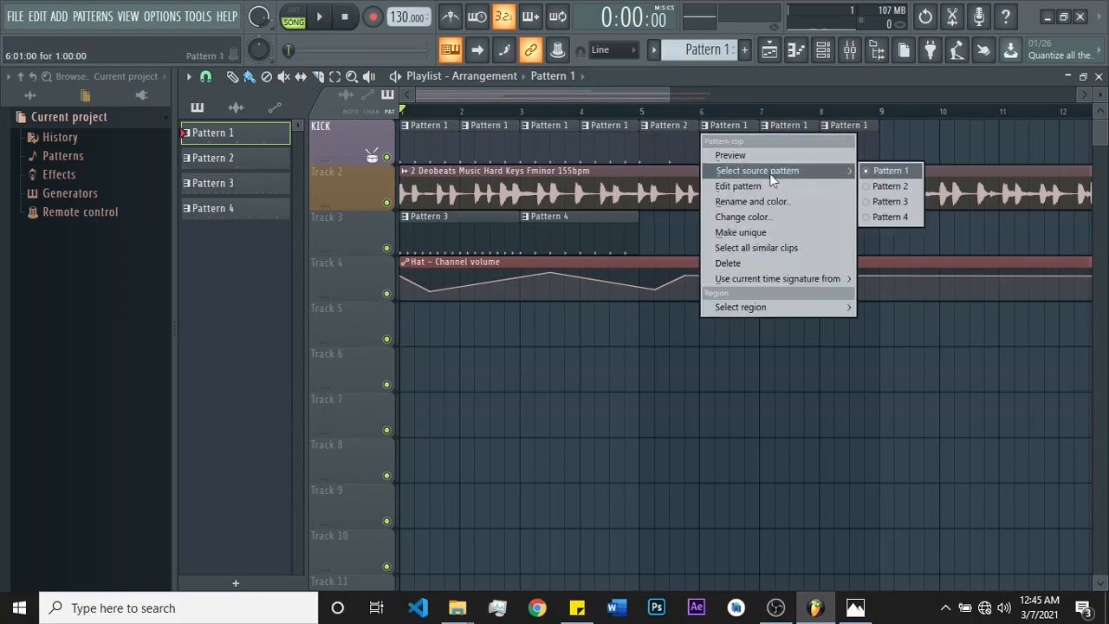
left_click(891, 187)
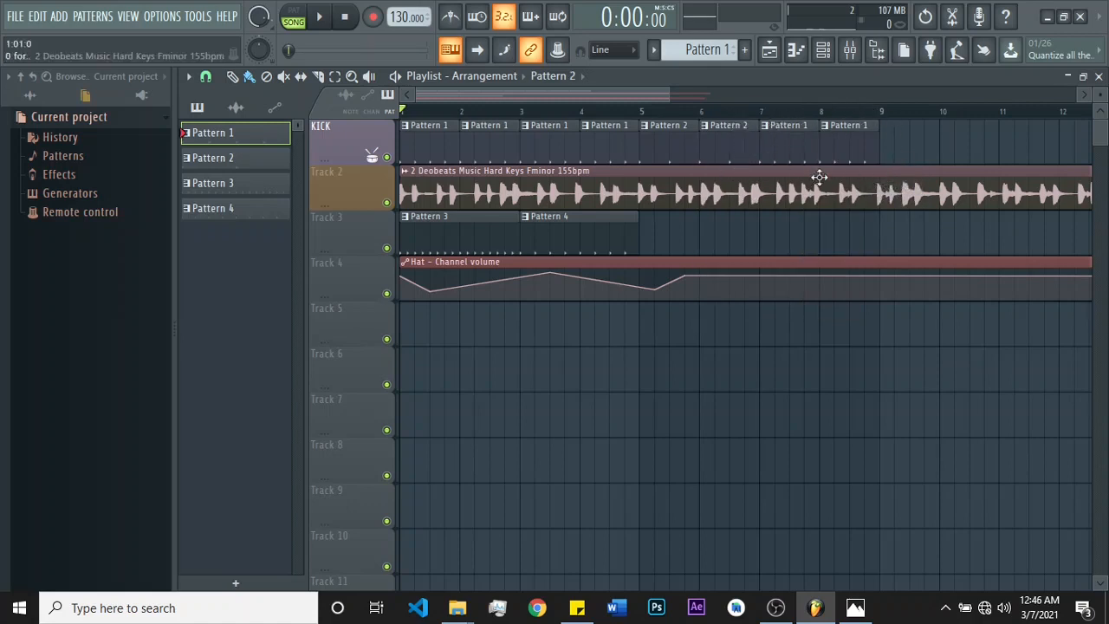
left_click_drag(897, 163, 767, 130)
right_click(768, 130)
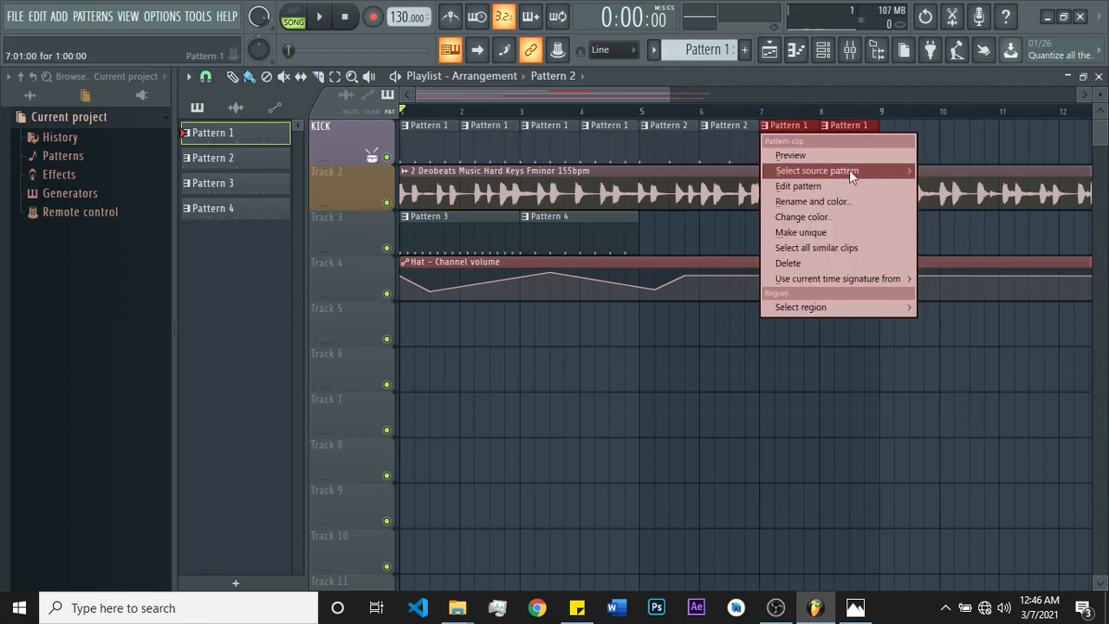
mouse_move(849, 170)
left_click(945, 186)
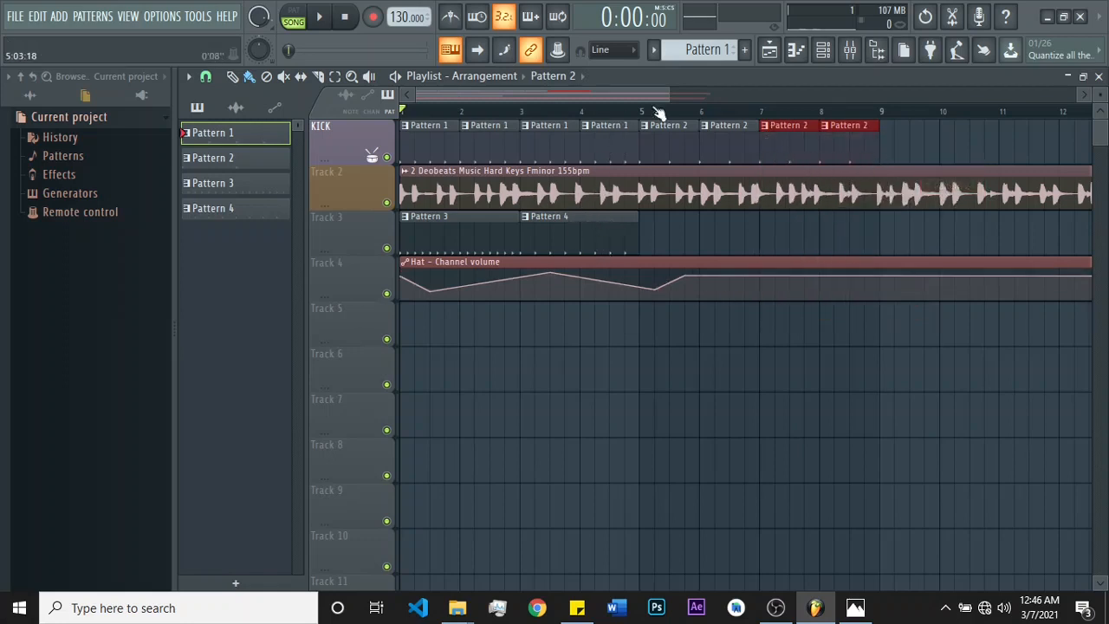
Step: Select bars 5 to 8 on the playlist timeline and play that section
left_click_drag(626, 96, 563, 97)
left_click_drag(646, 115, 876, 115)
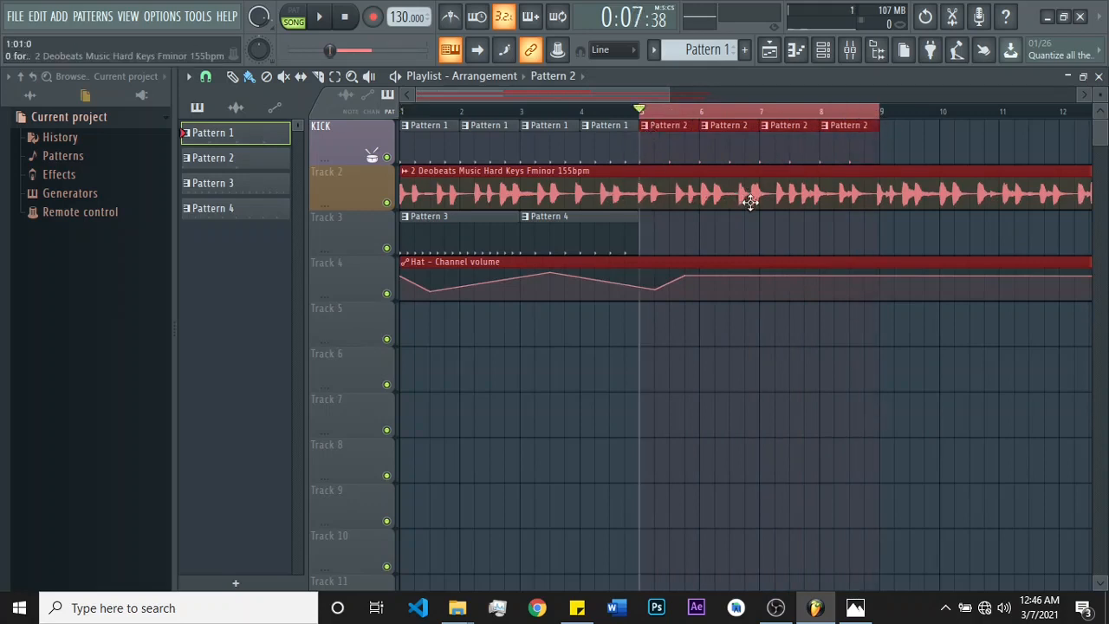
key("space")
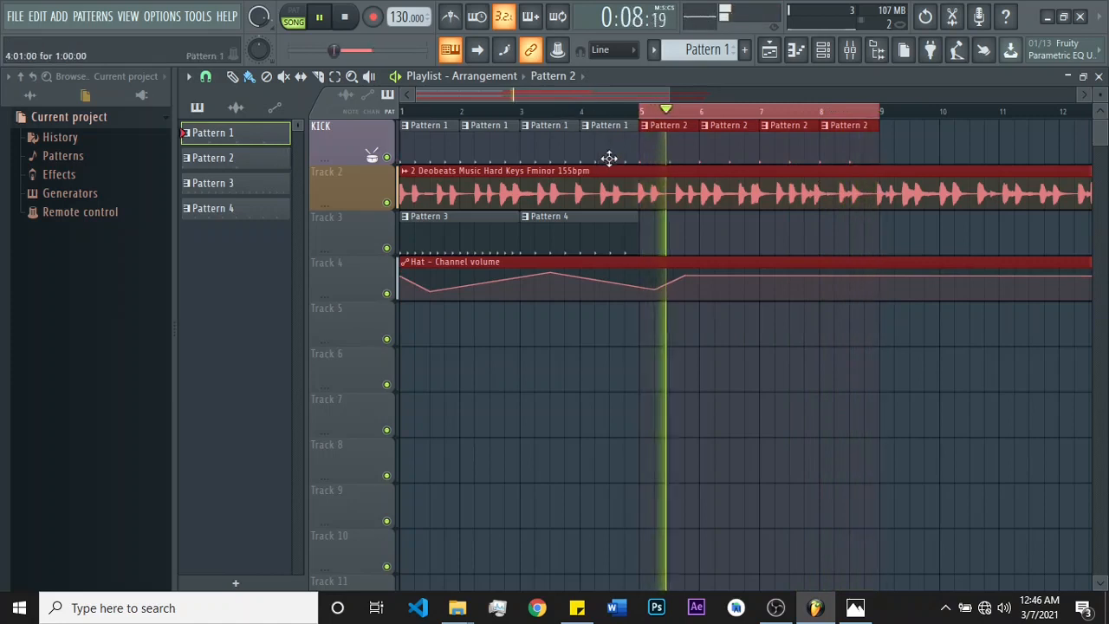
key("space")
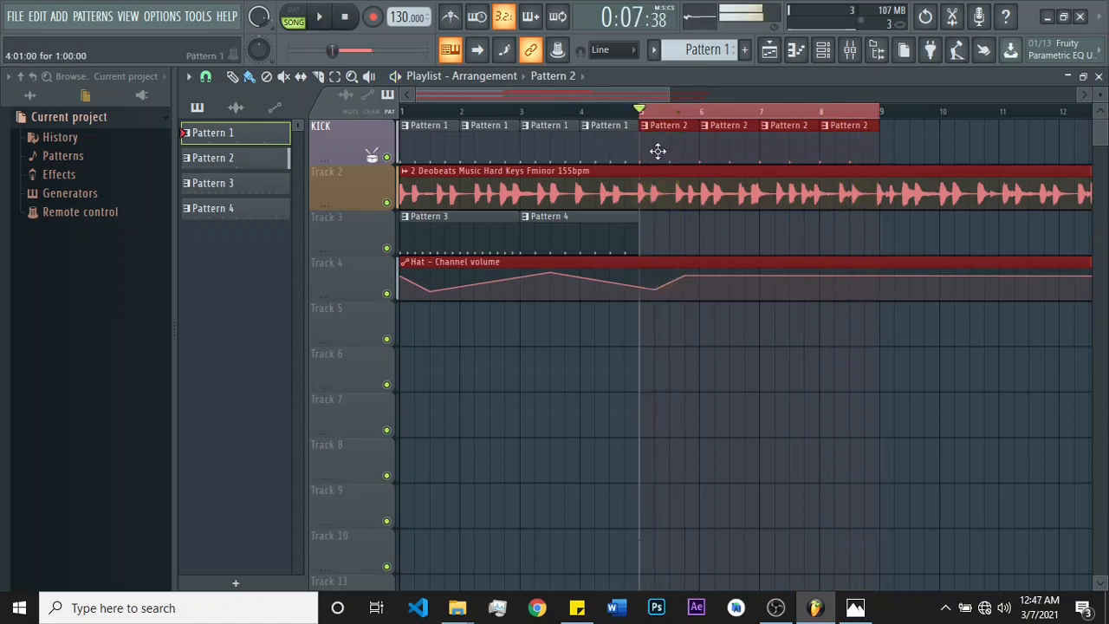
Step: Clear the time selection, place the playhead at bar 7, and play the arrangement repeatedly from there
left_click(417, 113)
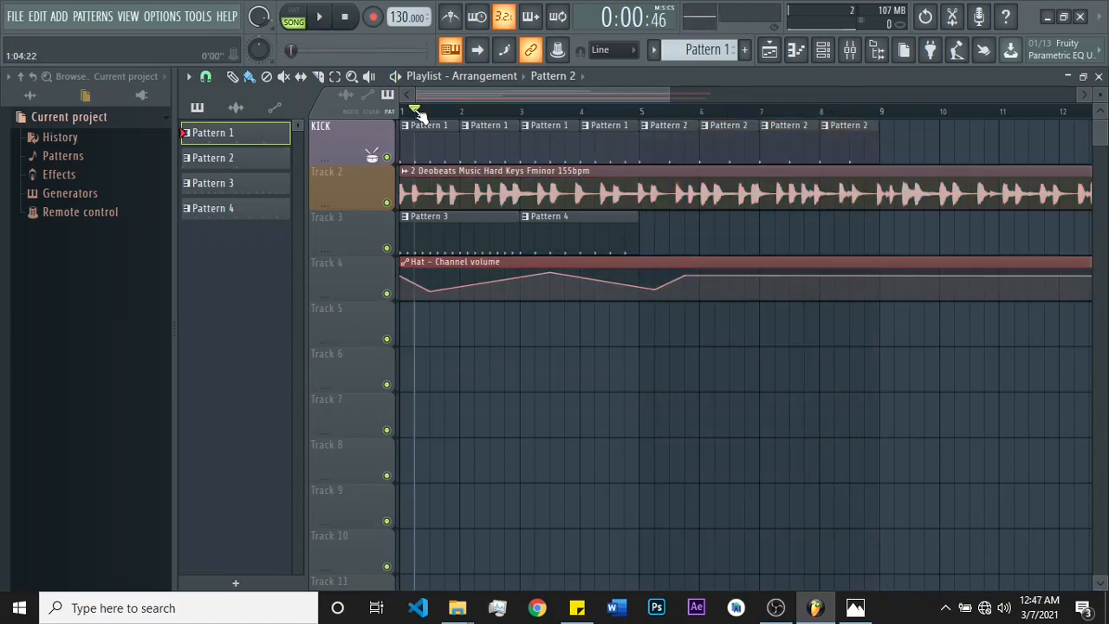
left_click(579, 113)
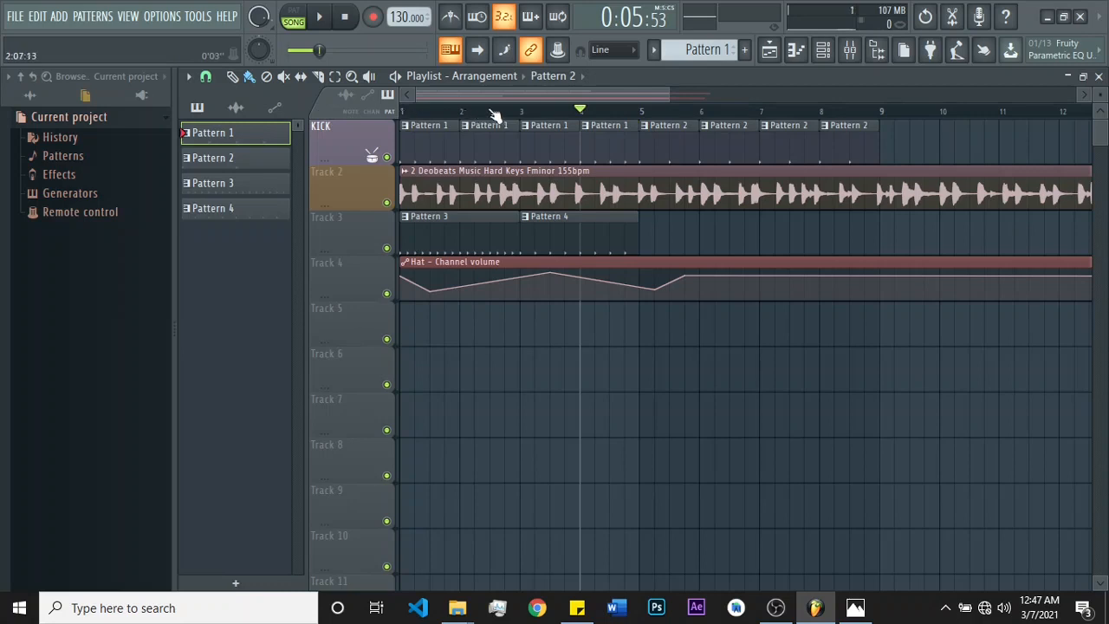
left_click(760, 113)
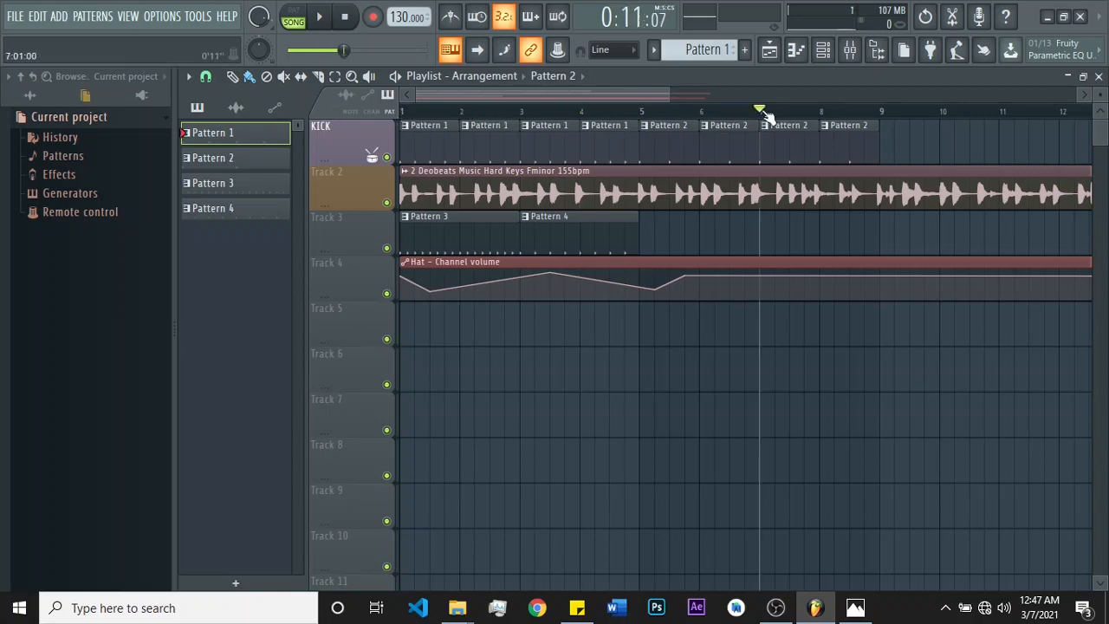
key("space")
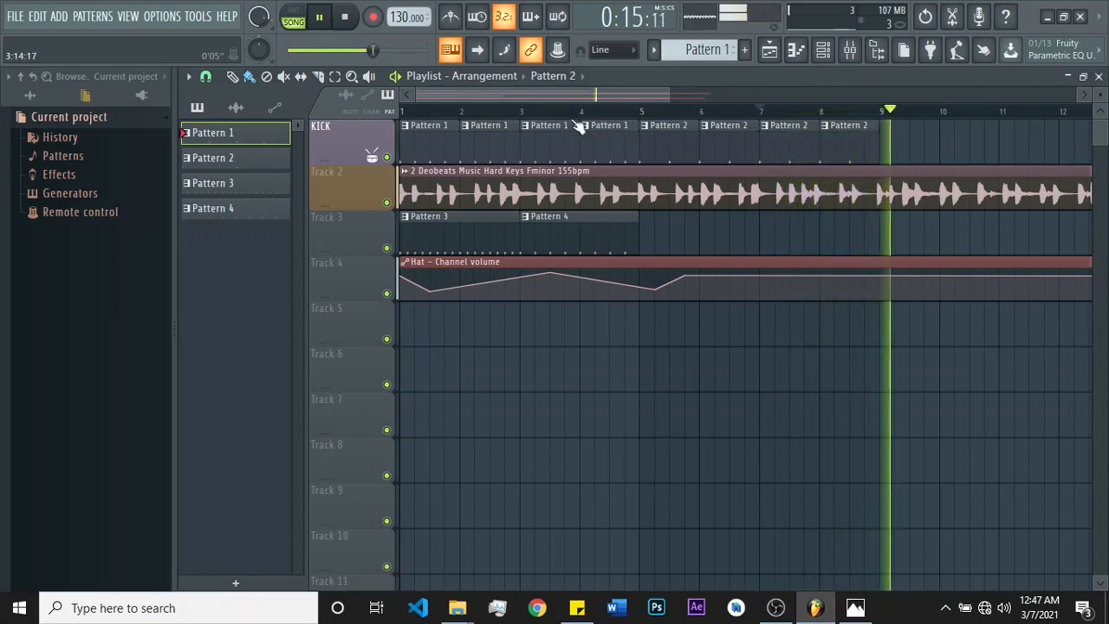
key("space")
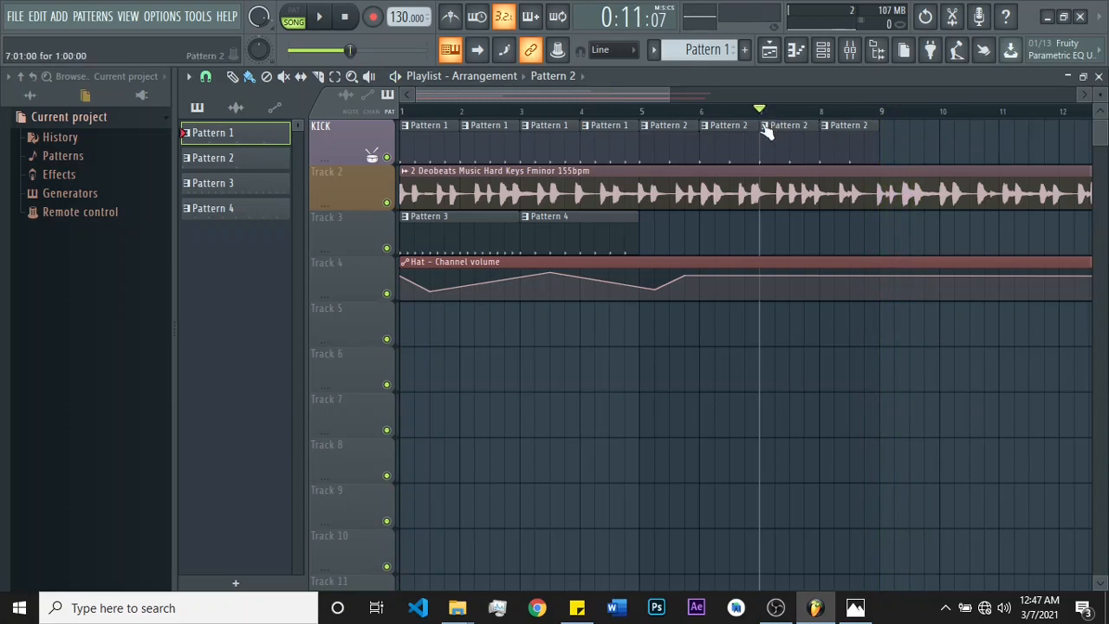
key("space")
key("space")
key("space")
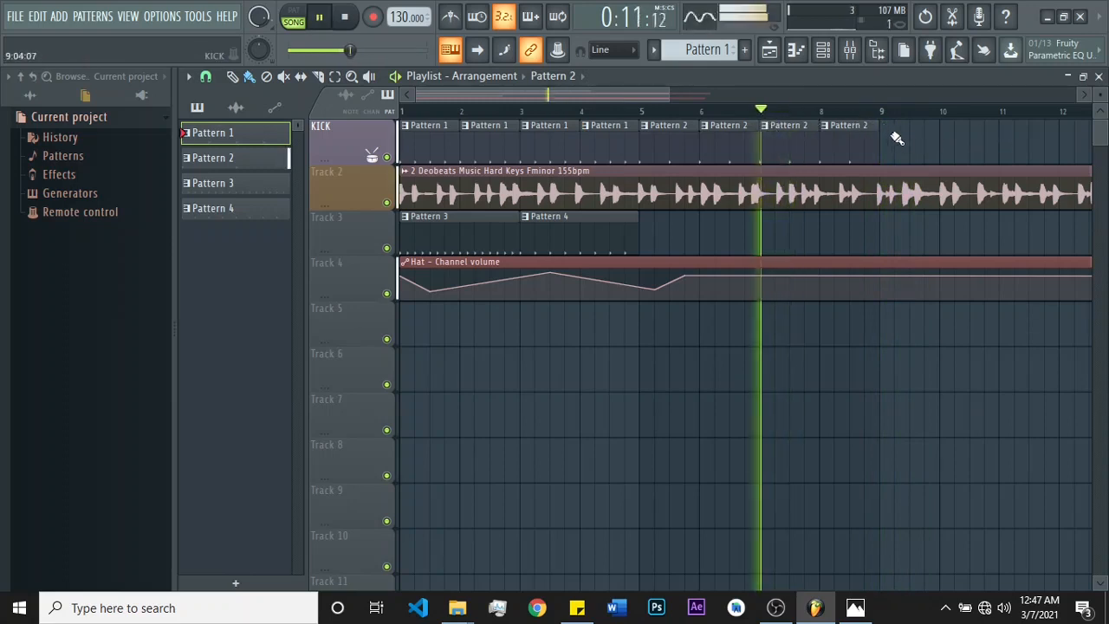
key("space")
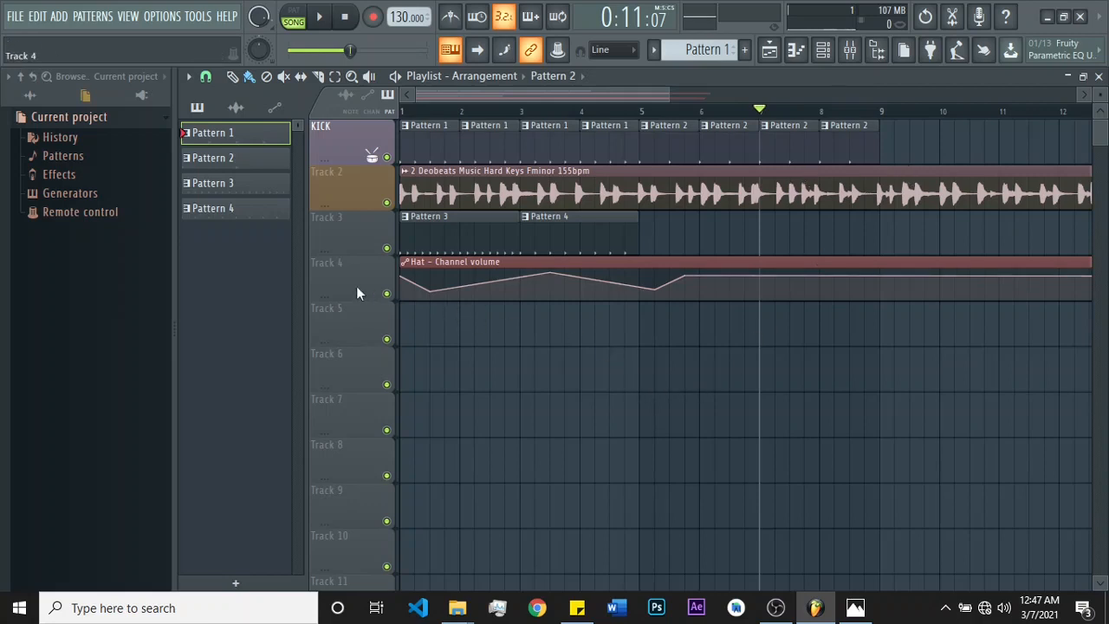
Step: Add two points between bars 2 and 3 of the Hat channel volume automation, using a temporary copy on Track 6, and delete that copy
mouse_move(411, 283)
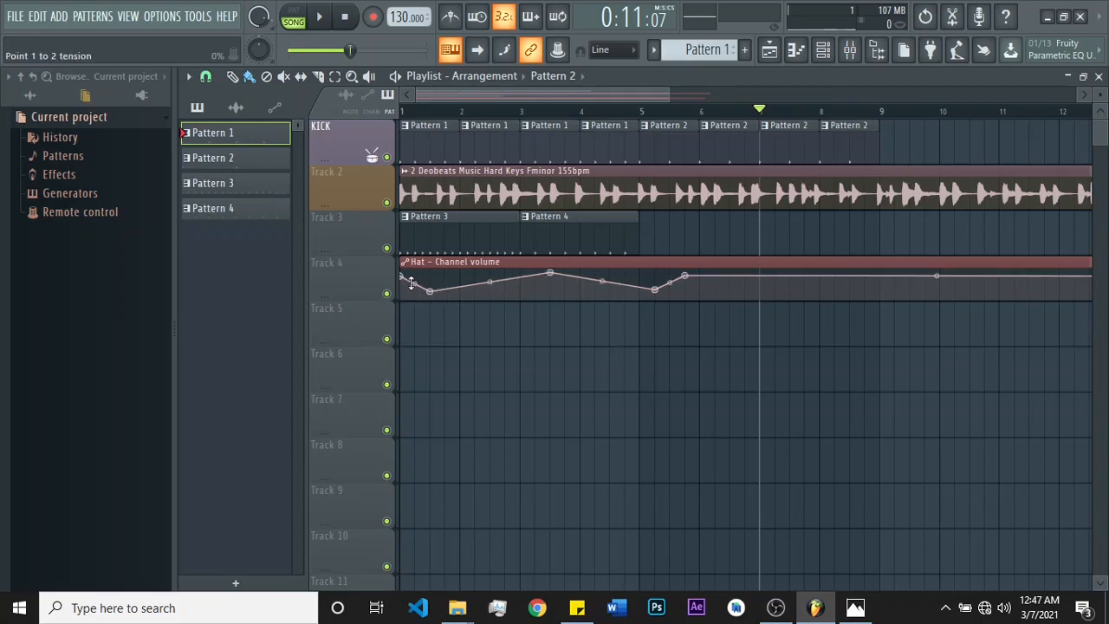
scroll(412, 284, "down", 1)
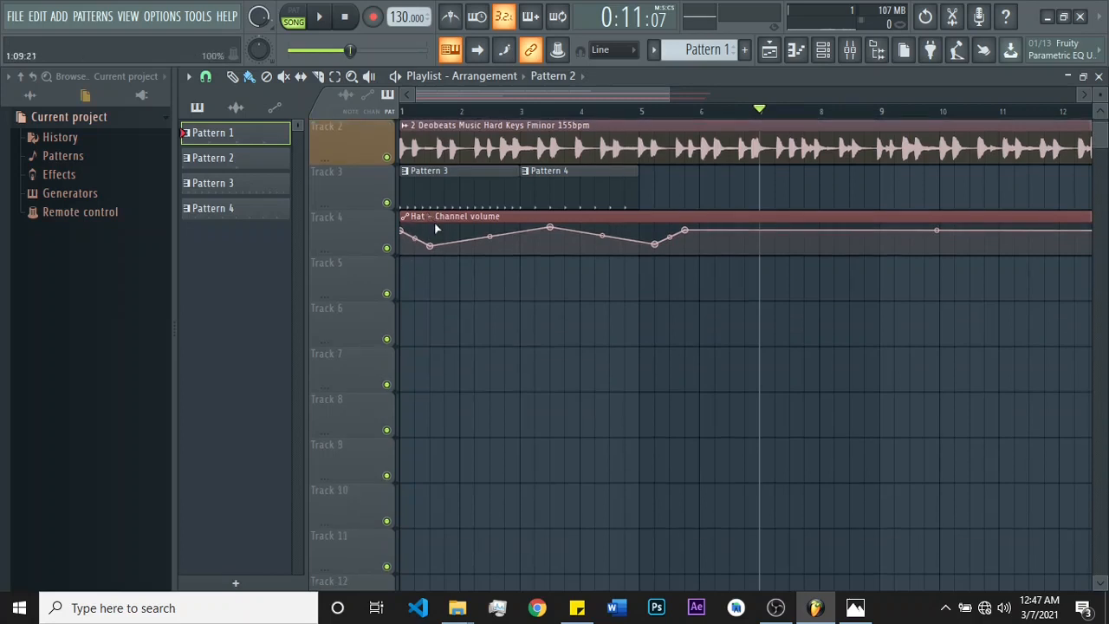
scroll(435, 229, "up", 1)
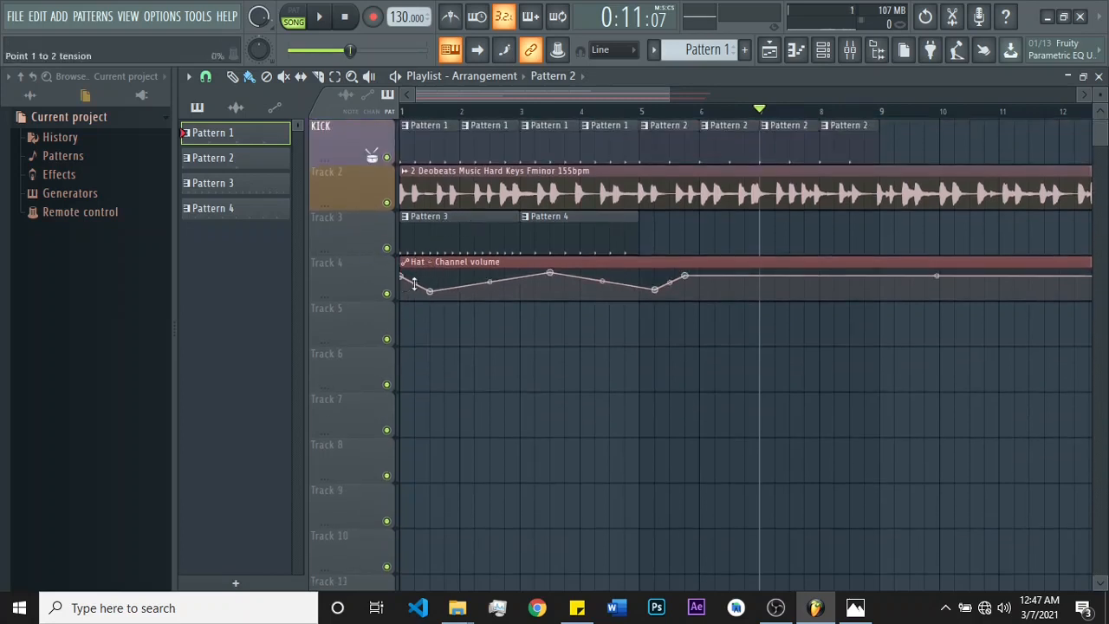
left_click(475, 285)
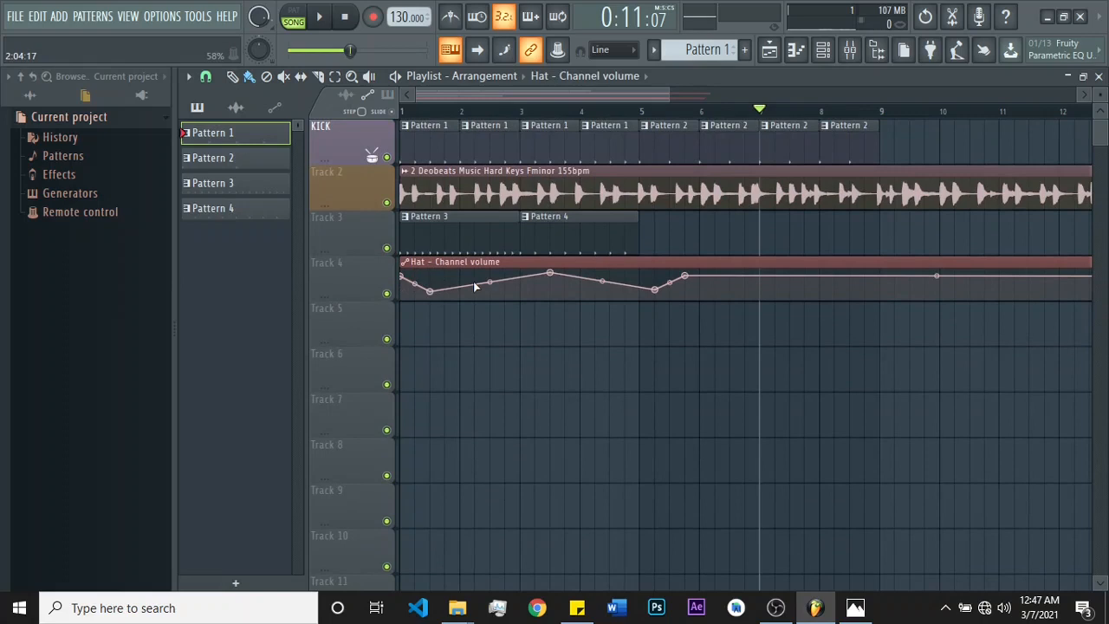
key("shift+Down")
key("shift+Up")
key("shift+Down")
key("shift+Up")
left_click(564, 363)
right_click(641, 365)
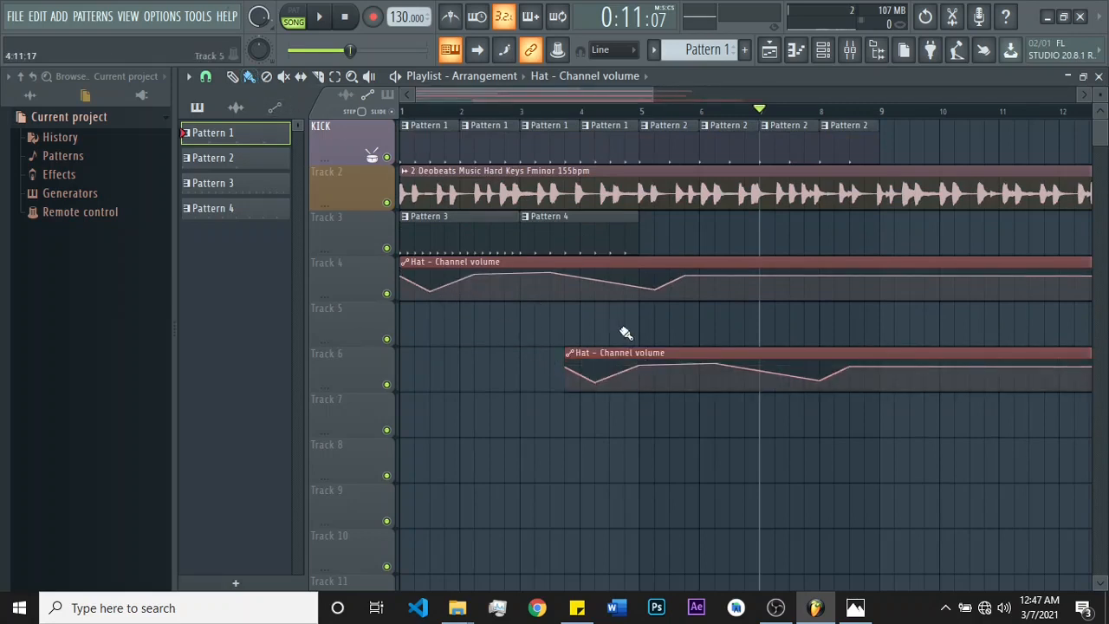
right_click(719, 355)
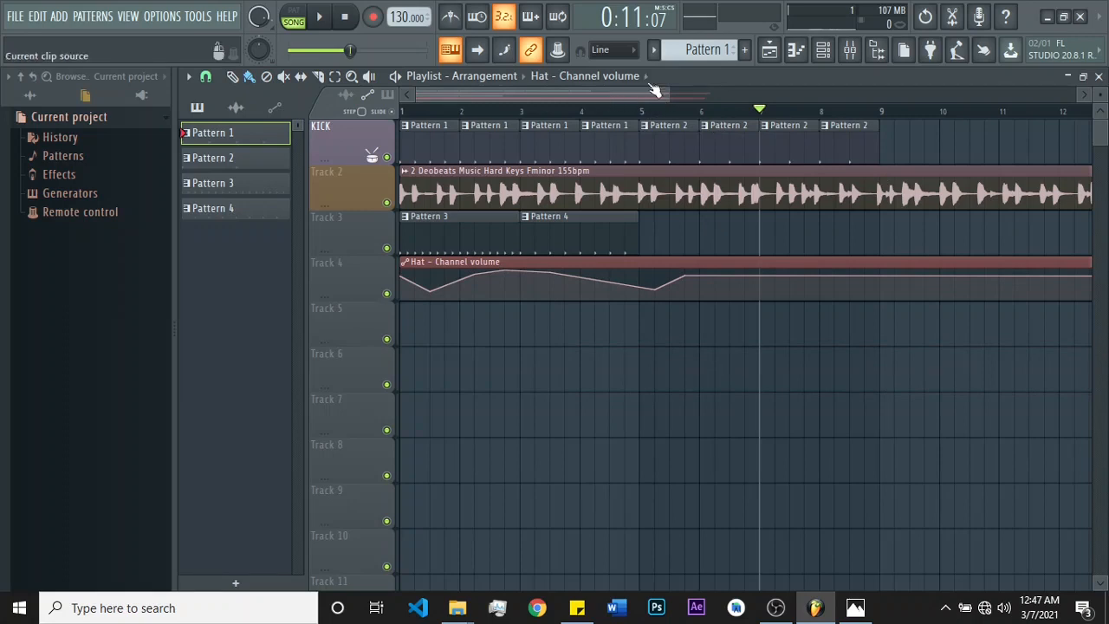
Step: Step through the project's patterns up to Pattern 14 and show its steps in the Channel rack
scroll(695, 51, "down", 2)
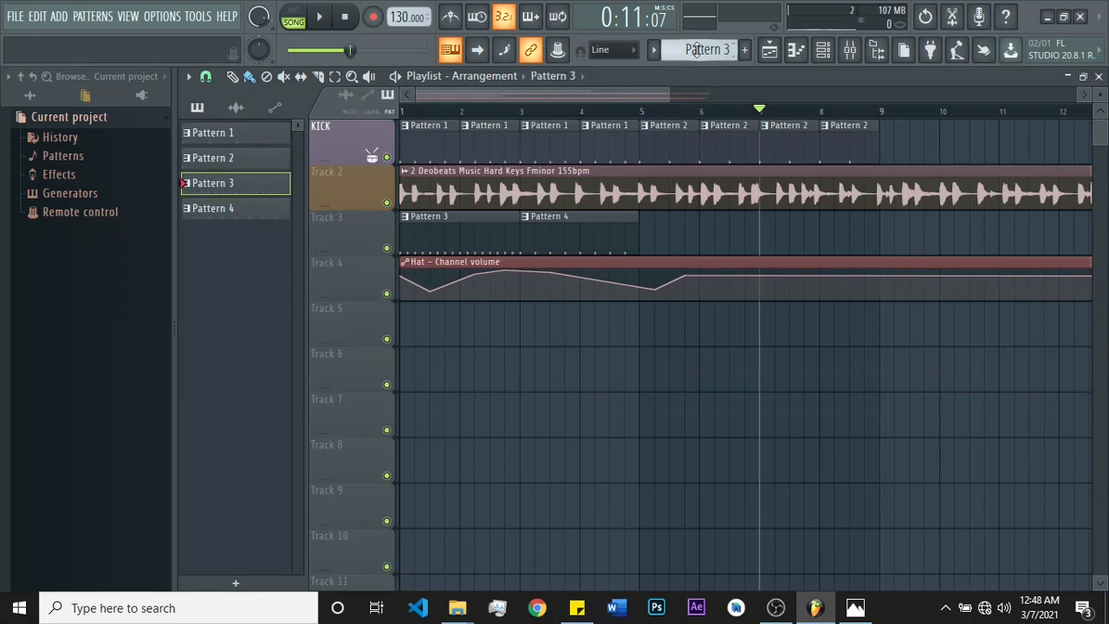
scroll(697, 50, "down", 4)
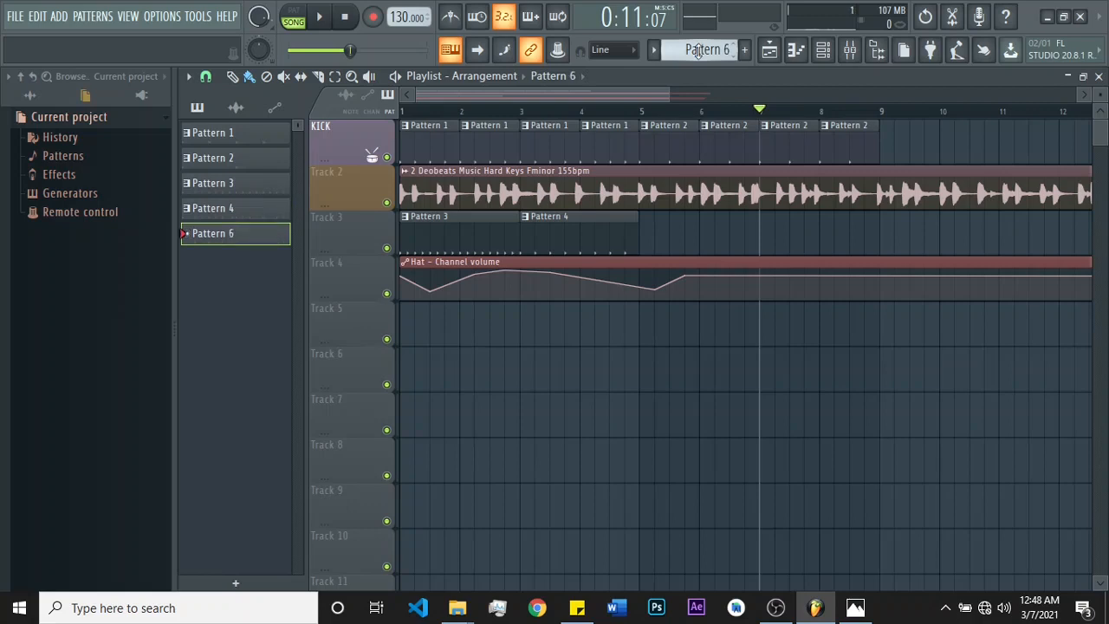
scroll(698, 51, "down", 6)
scroll(698, 50, "down", 1)
left_click(822, 50)
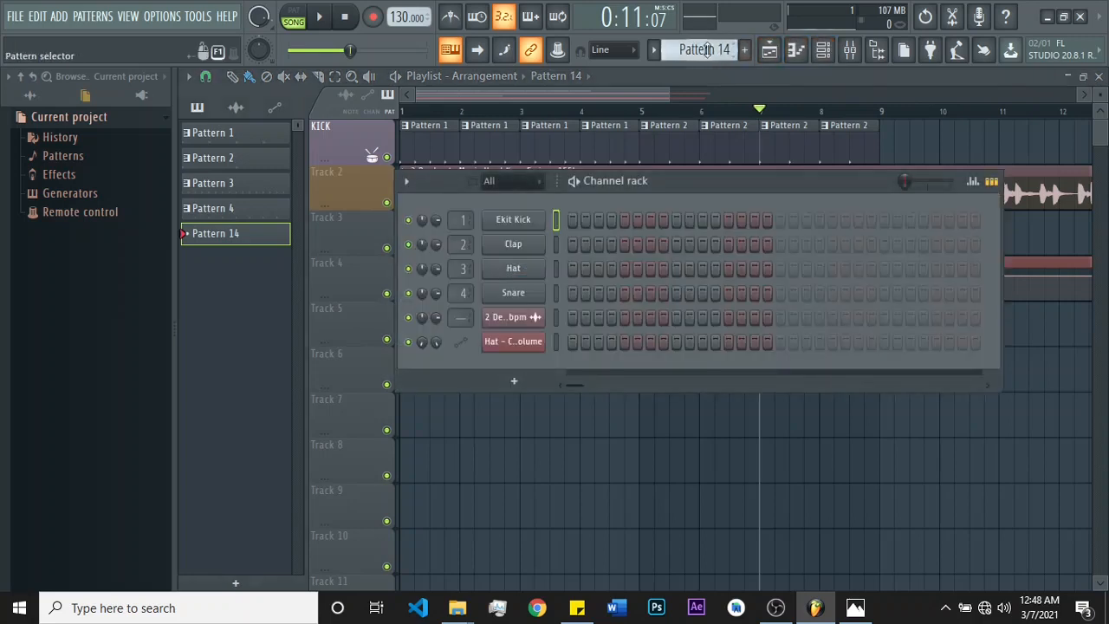
Step: Switch back to Pattern 1 and close the Channel rack
scroll(706, 49, "up", 8)
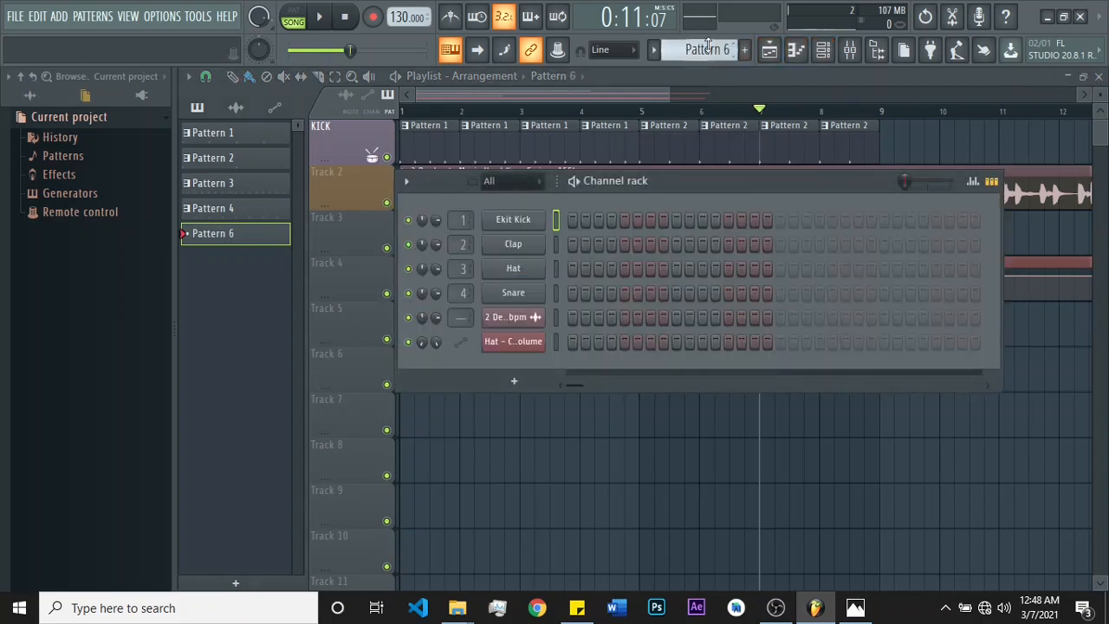
scroll(719, 50, "up", 5)
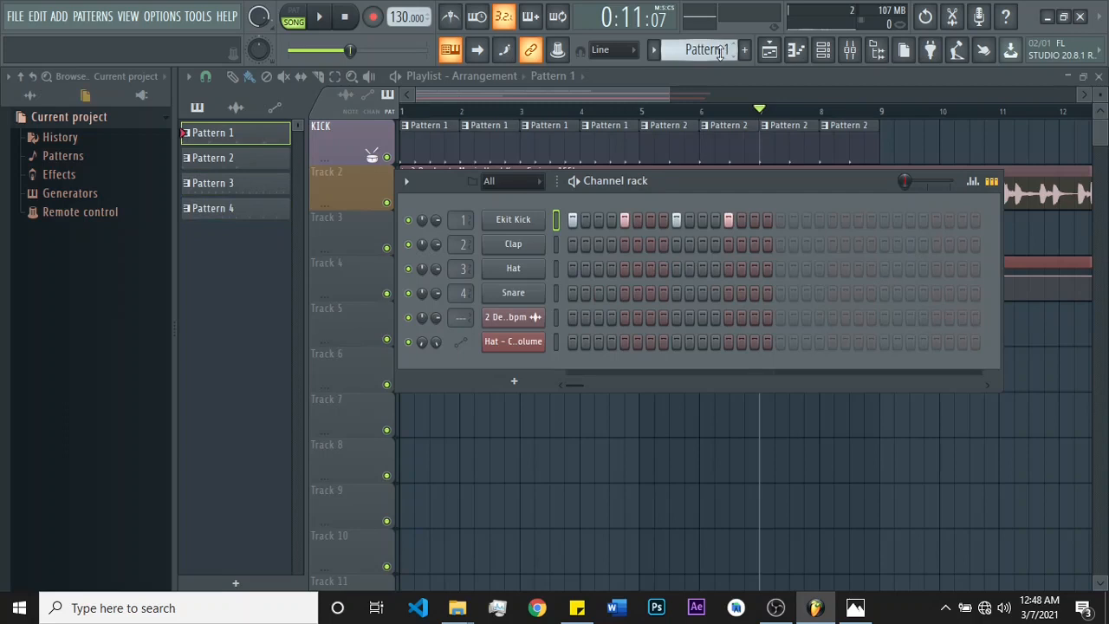
left_click(796, 77)
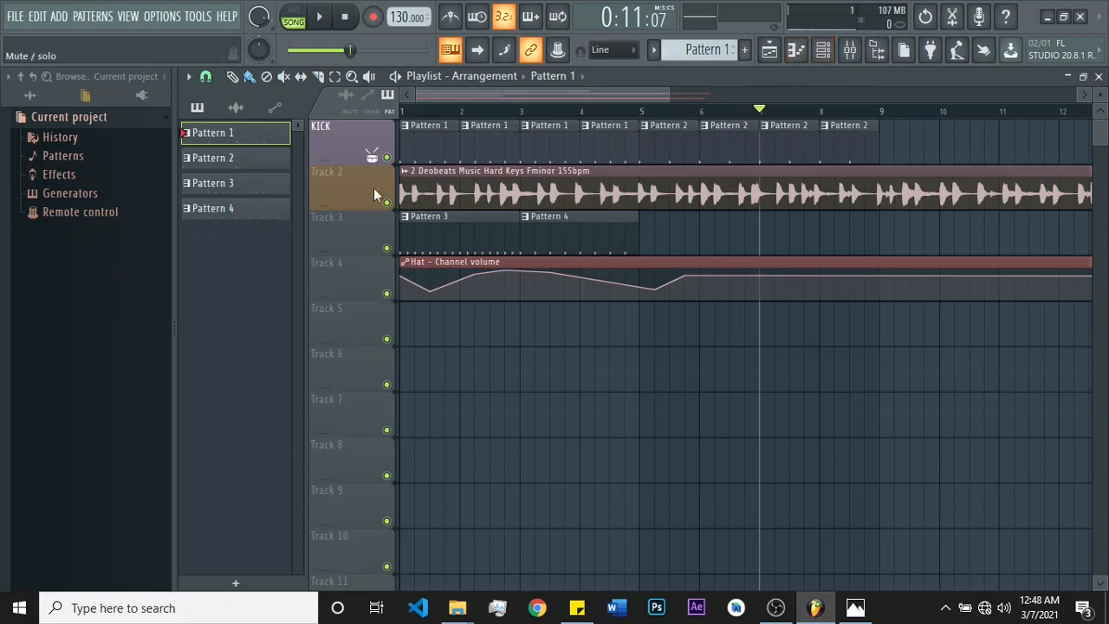
Step: View the mixer with its Master and insert tracks, and return to the playlist
left_click(849, 50)
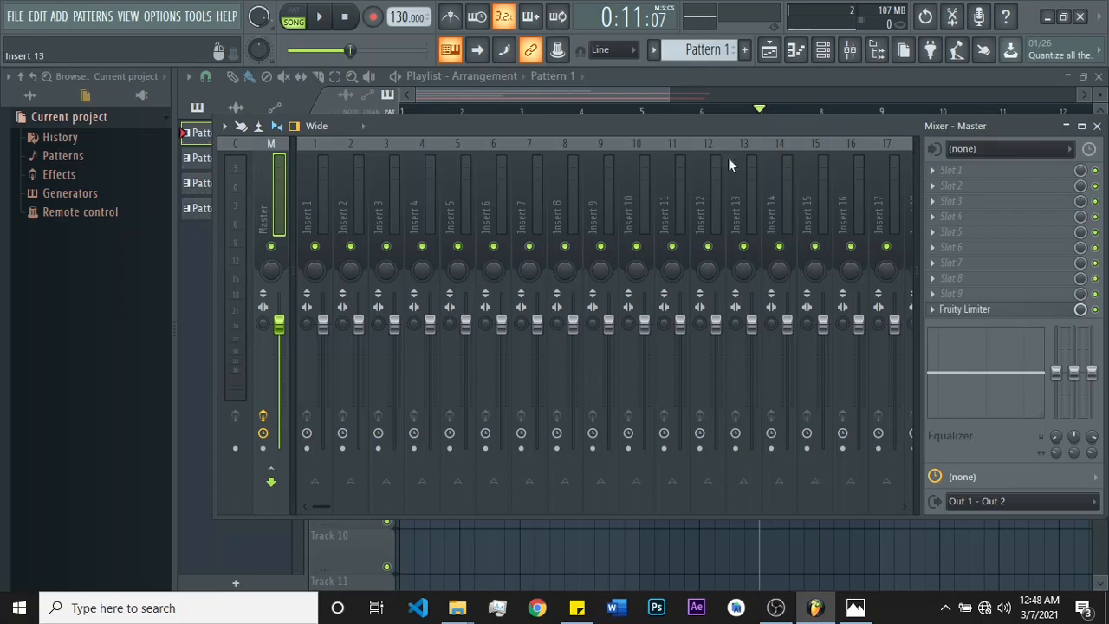
left_click(700, 78)
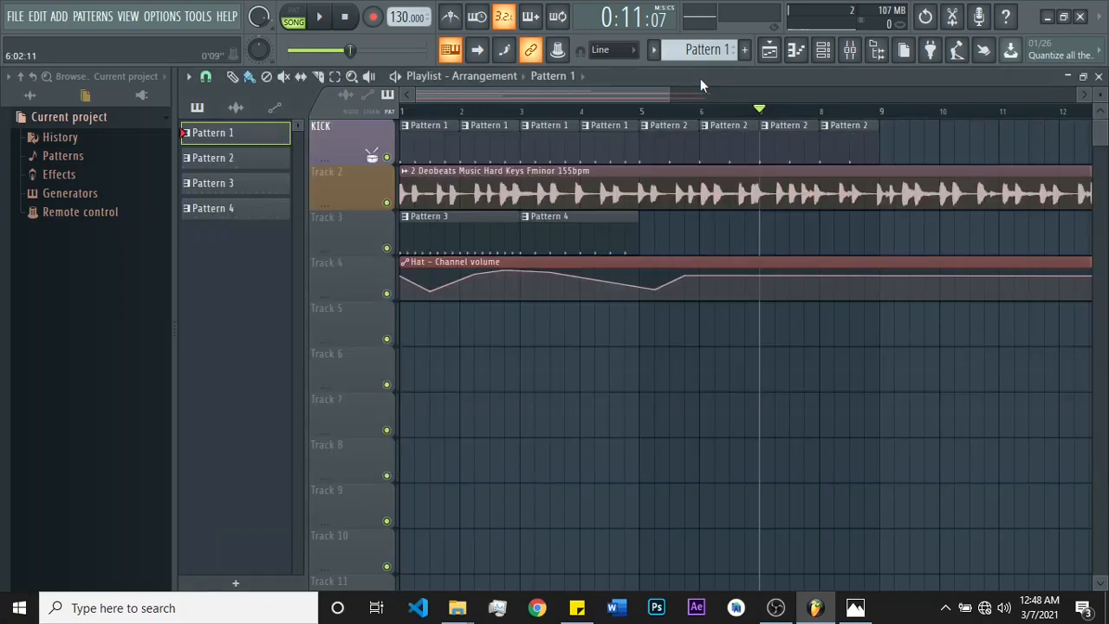